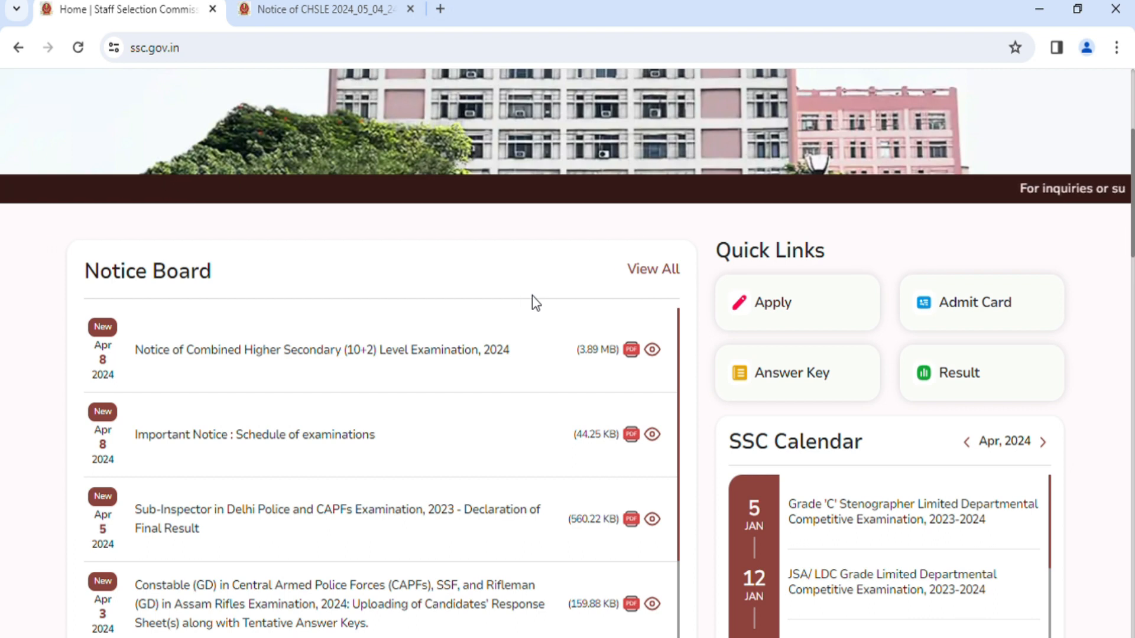
Switch to the CHSLE 2024 notice PDF and highlight the dates for submission of online applications in the schedule table.
scroll(541, 313, down, 1)
scroll(541, 316, down, 1)
scroll(540, 317, up, 2)
click(316, 7)
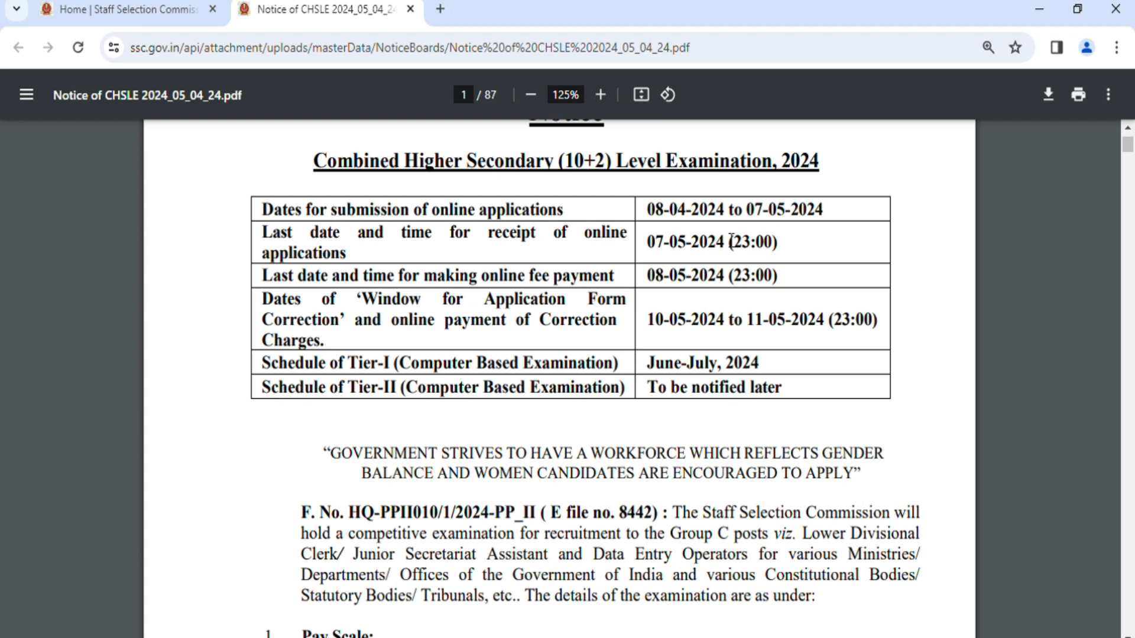
scroll(731, 241, up, 5)
scroll(731, 241, down, 3)
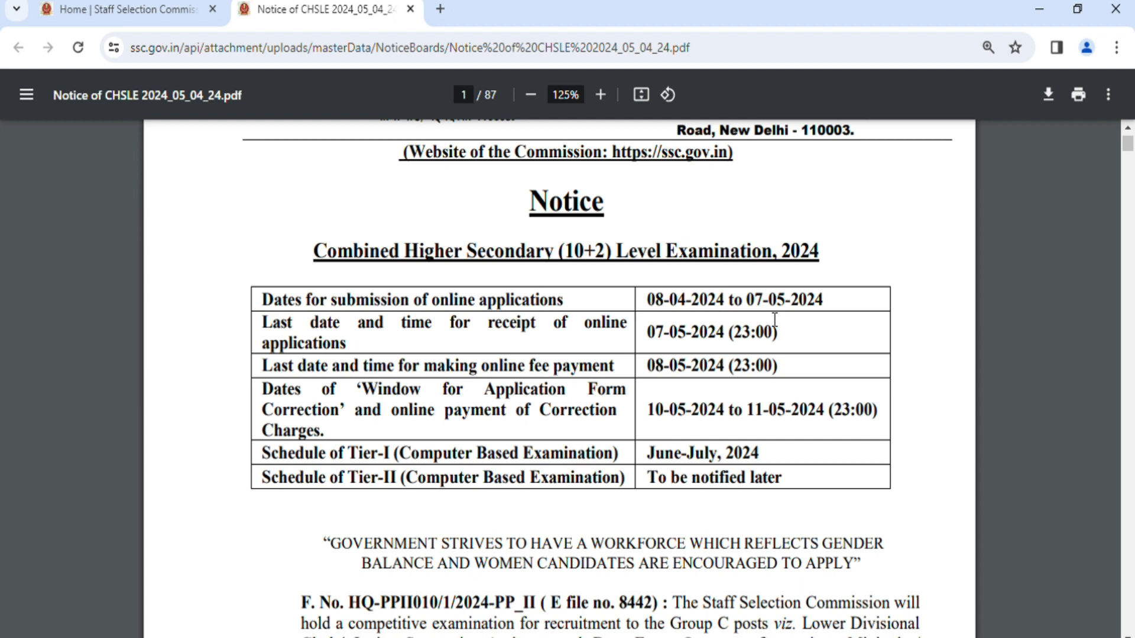
drag(833, 299, 643, 301)
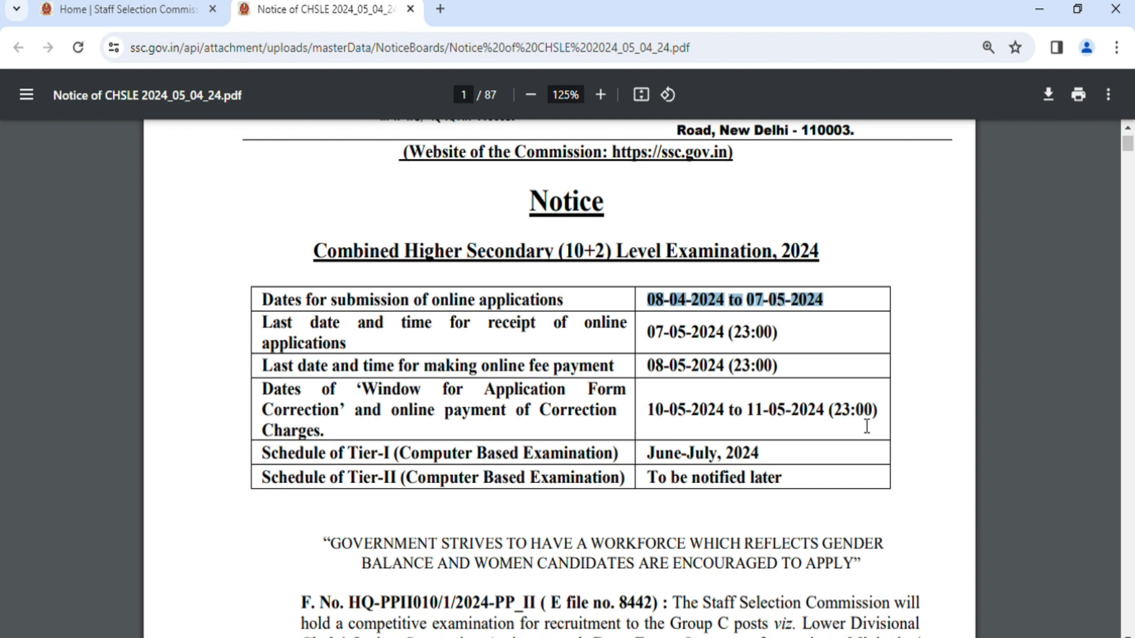
Read the rest of the schedule table and the Pay Scale section for the clerk and Data Entry Operator posts.
scroll(866, 426, down, 3)
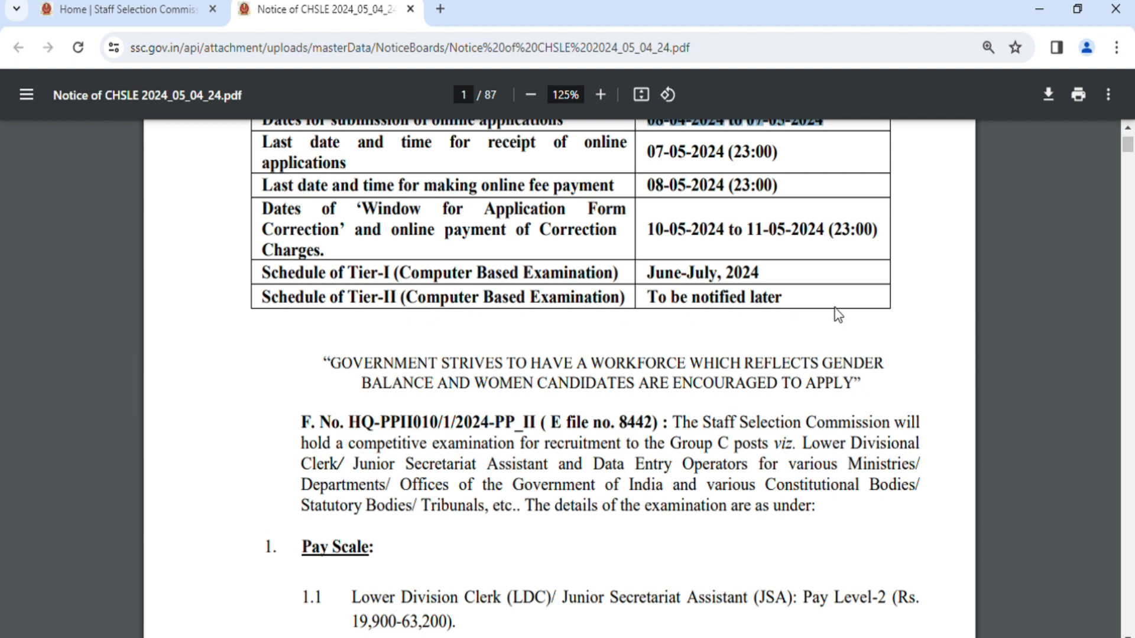
scroll(838, 315, down, 3)
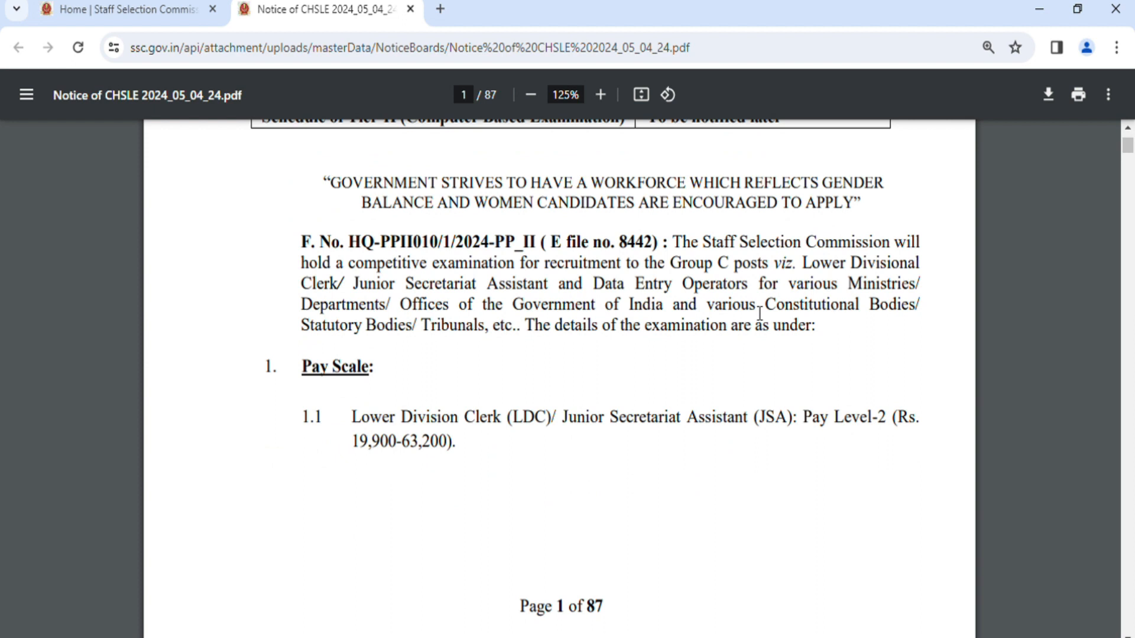
scroll(539, 338, down, 3)
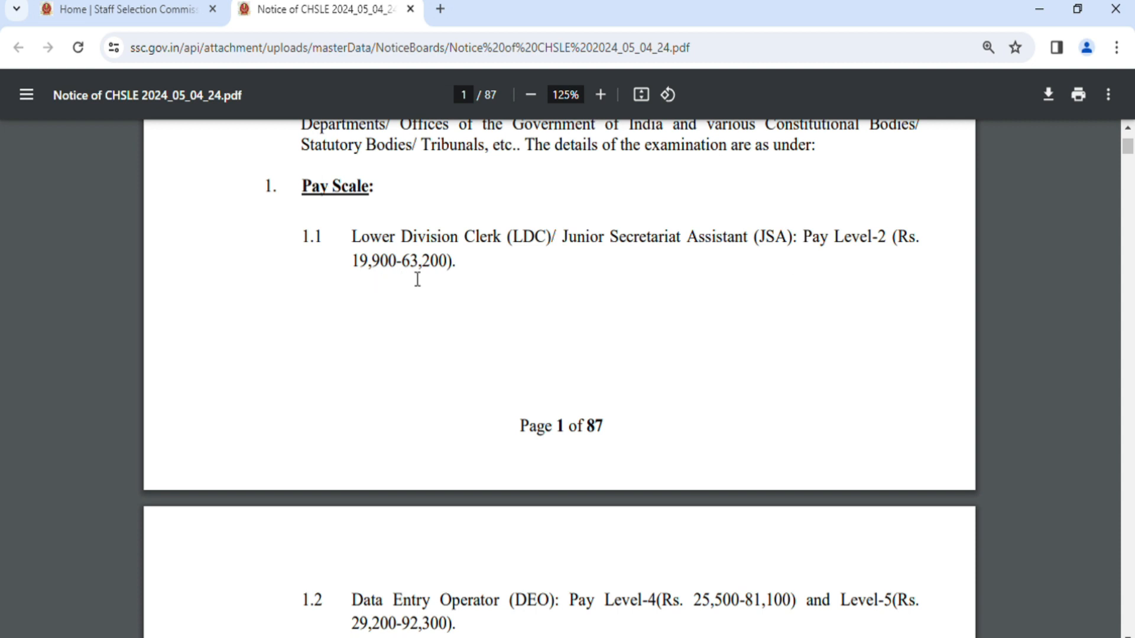
scroll(483, 283, down, 2)
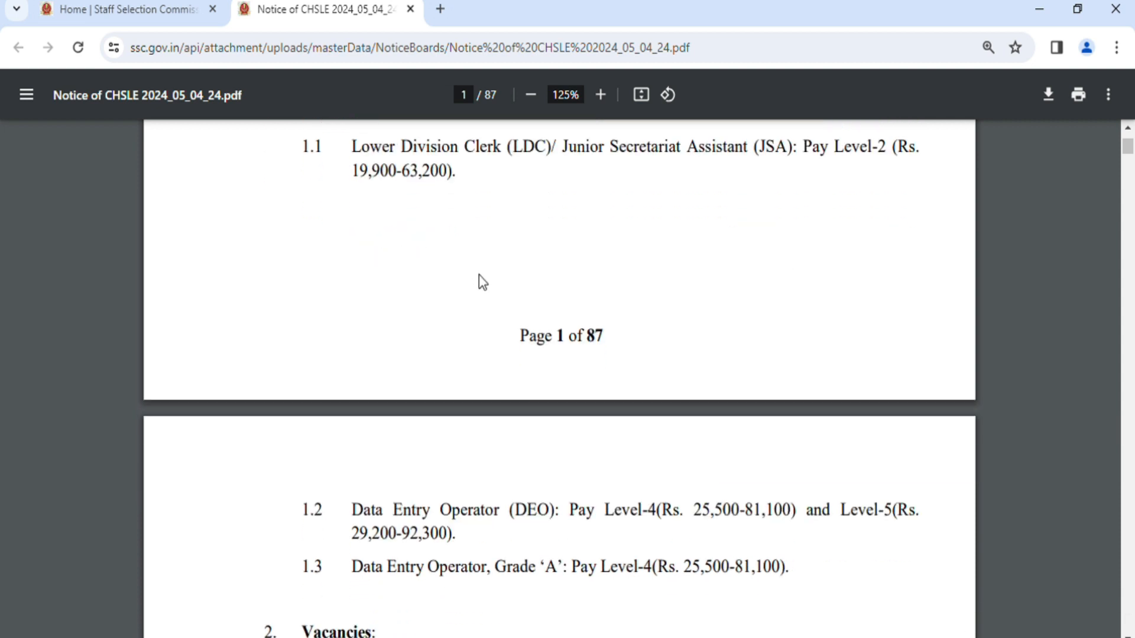
scroll(585, 240, down, 1)
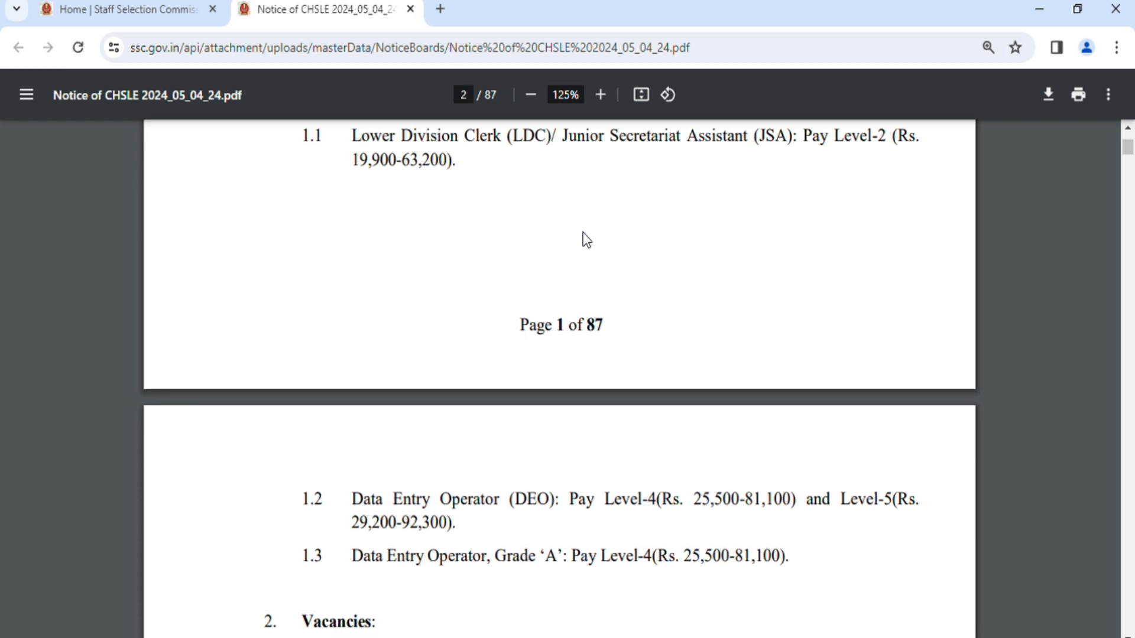
scroll(588, 248, down, 3)
scroll(569, 300, down, 2)
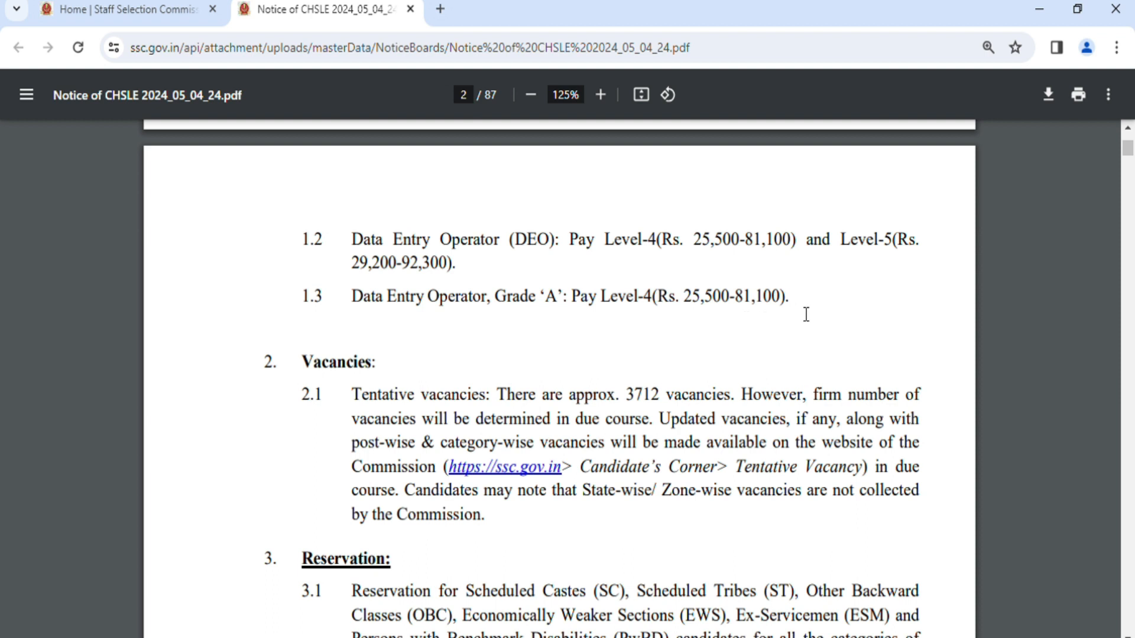
Examine the Vacancies and Reservation sections, including the table of suitable disabilities per post, and return to the first page.
scroll(805, 314, down, 1)
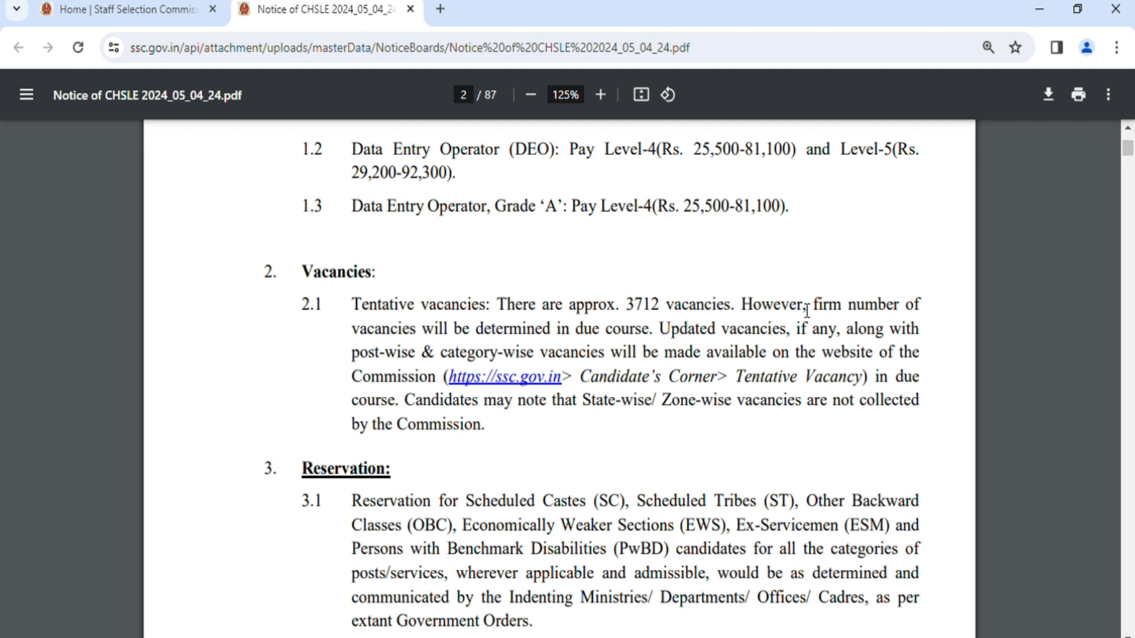
scroll(757, 489, down, 4)
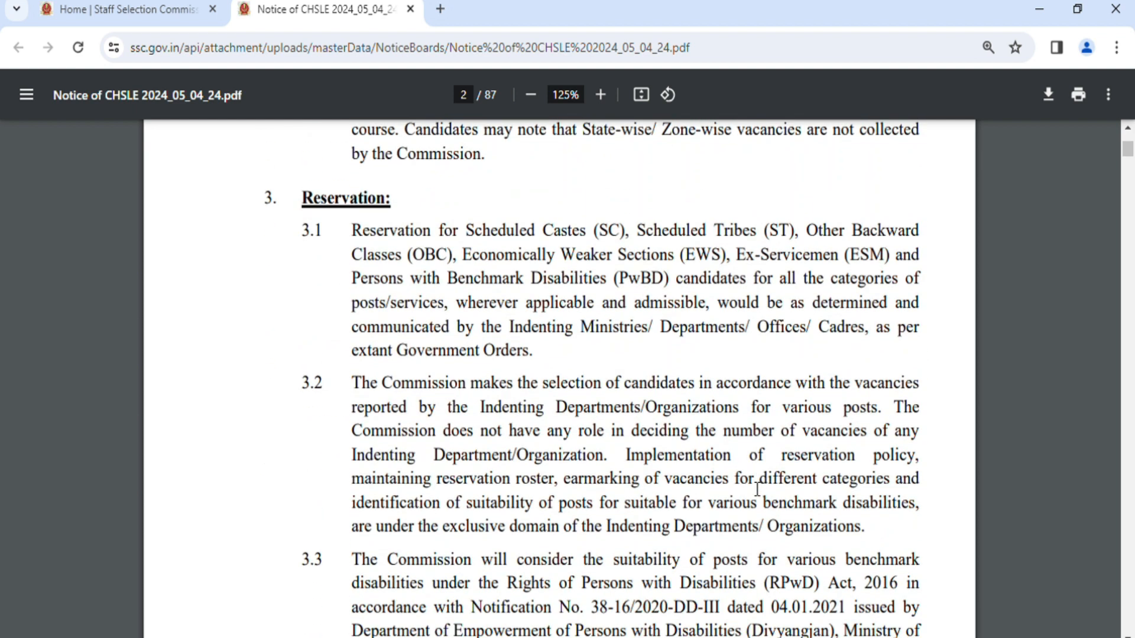
scroll(757, 489, down, 11)
scroll(756, 489, up, 4)
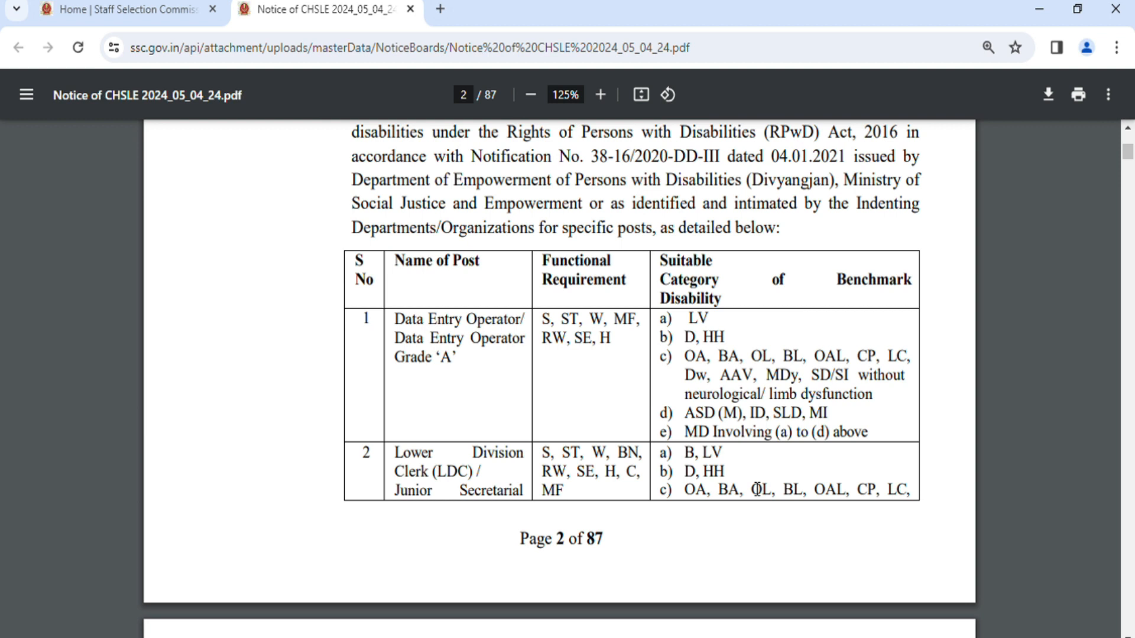
scroll(757, 489, up, 4)
scroll(757, 489, down, 5)
scroll(757, 490, down, 5)
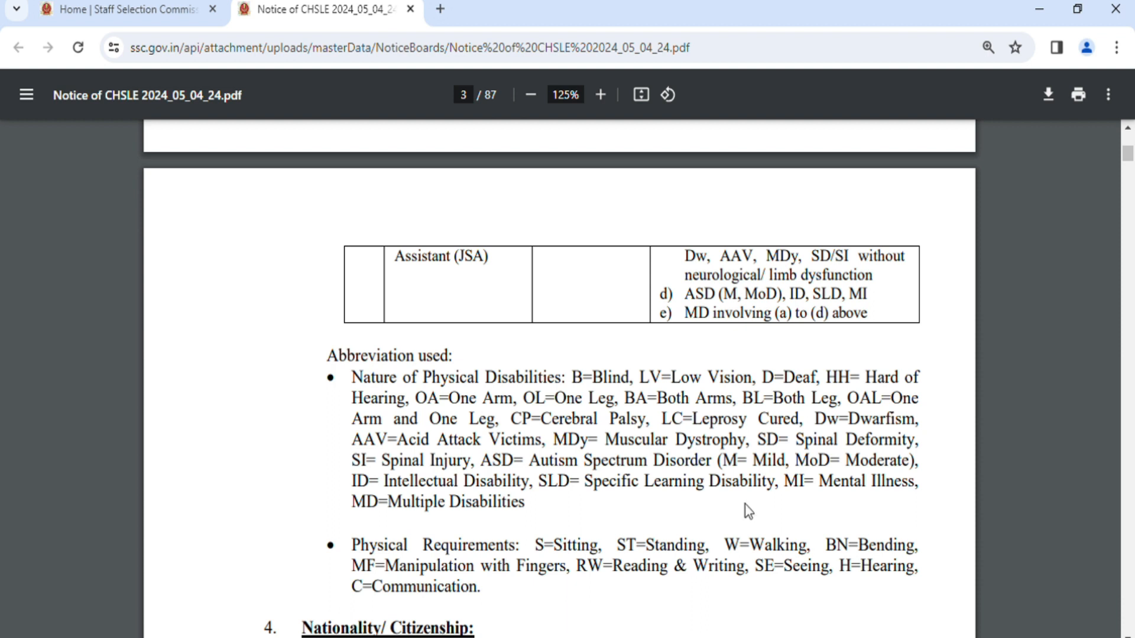
scroll(748, 511, down, 2)
scroll(747, 511, up, 20)
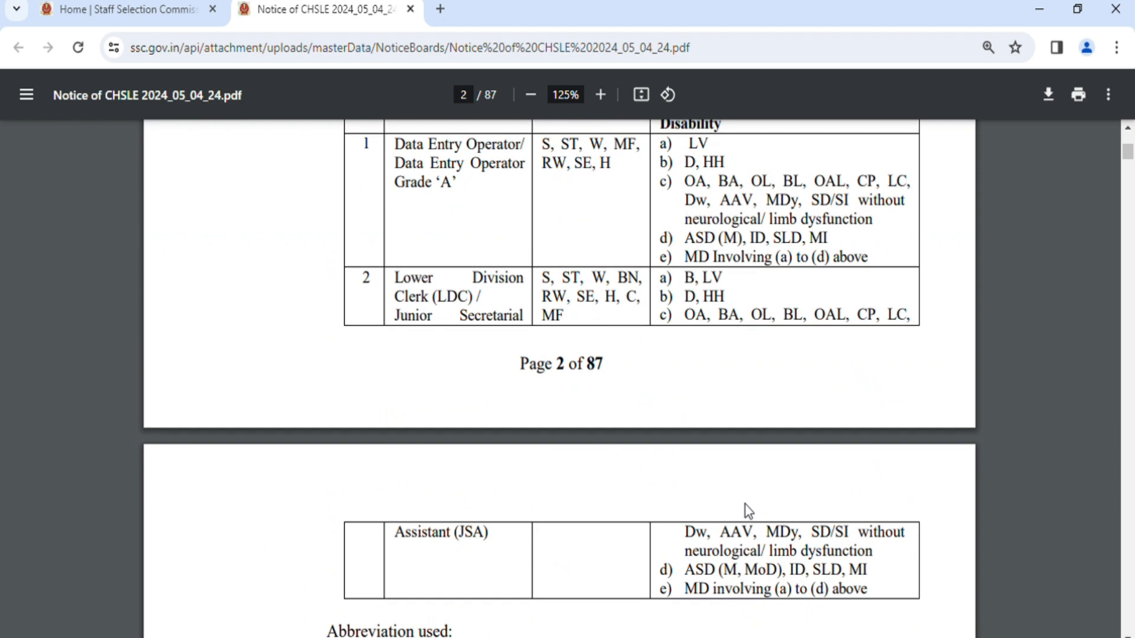
scroll(749, 512, up, 10)
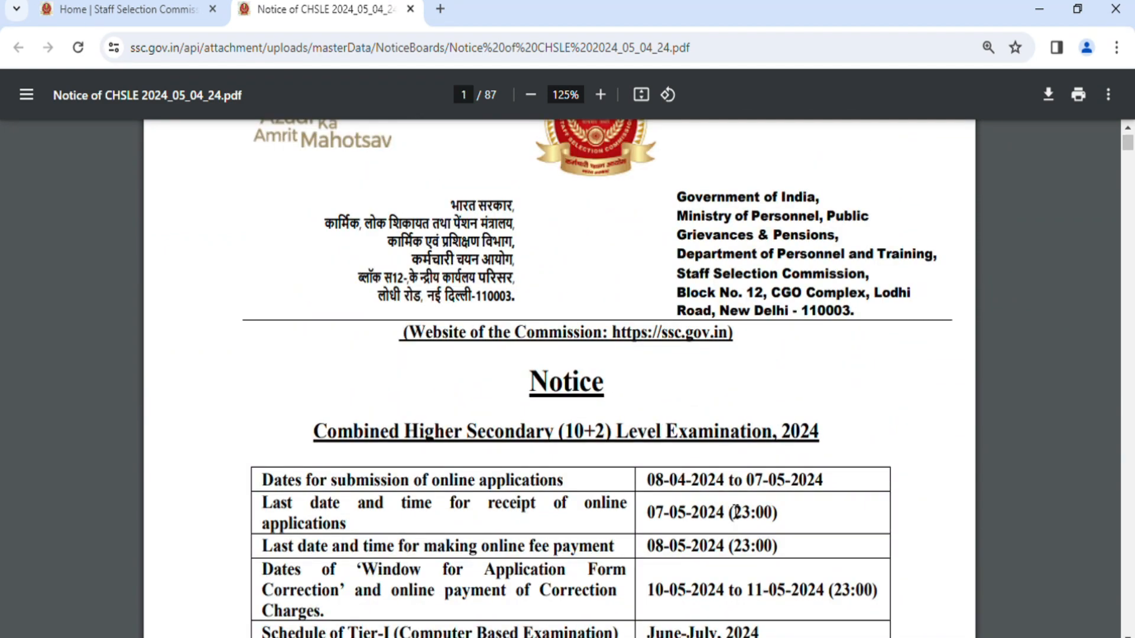
click(137, 12)
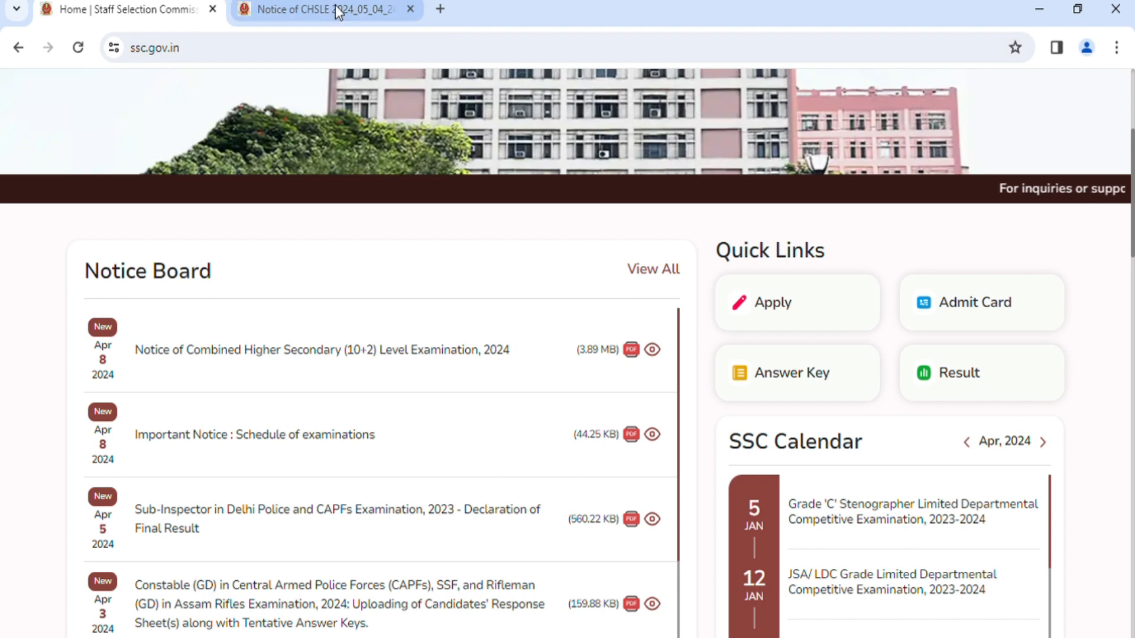
click(335, 7)
click(163, 9)
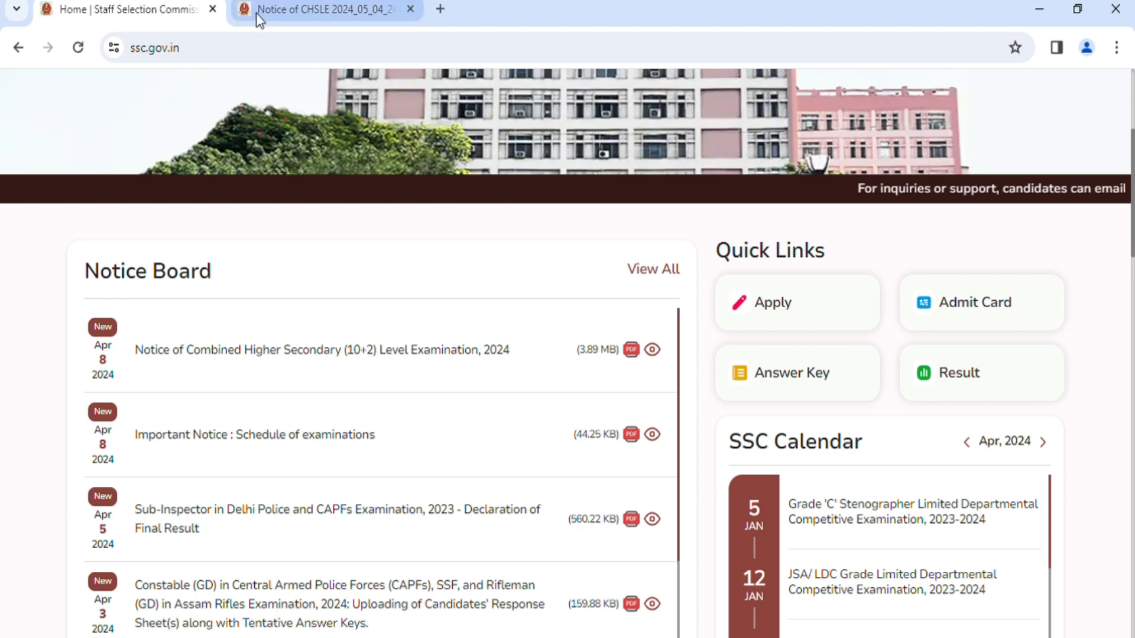
click(324, 14)
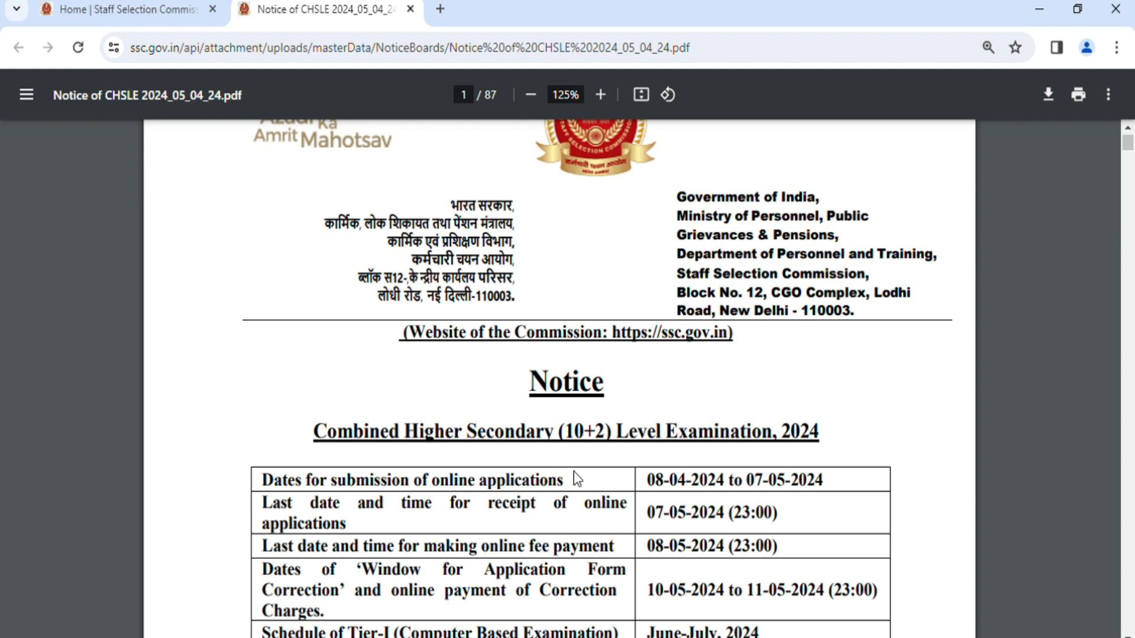
Enlarge the notice to 150% and review the examination schedule table on its first page.
scroll(620, 487, down, 3)
scroll(693, 242, up, 3)
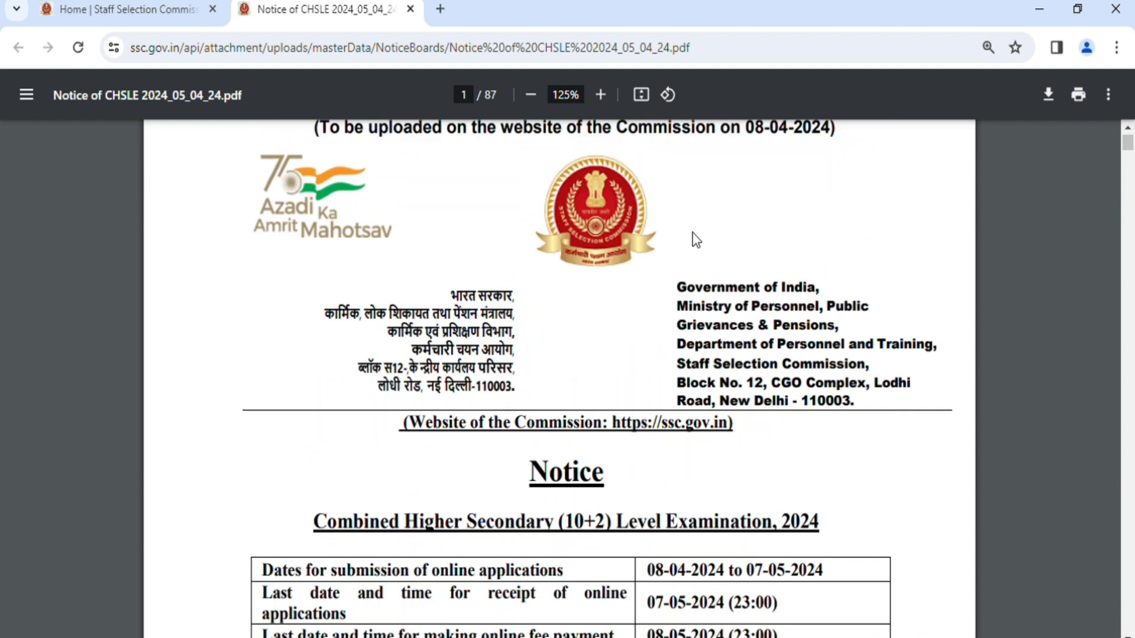
click(600, 95)
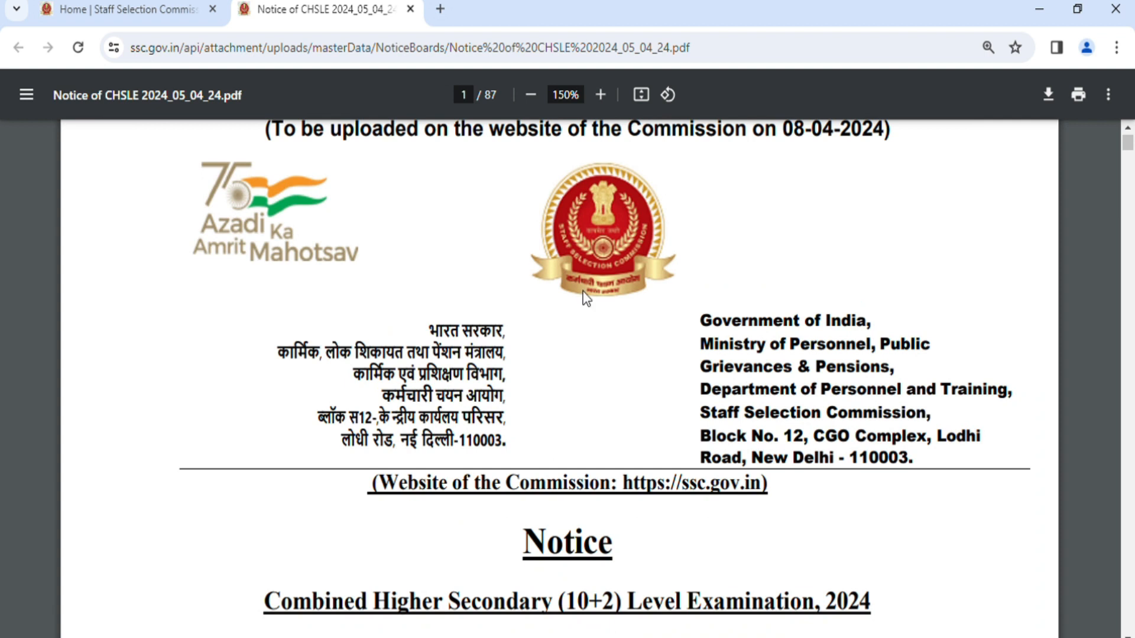
scroll(586, 298, down, 2)
scroll(585, 299, down, 5)
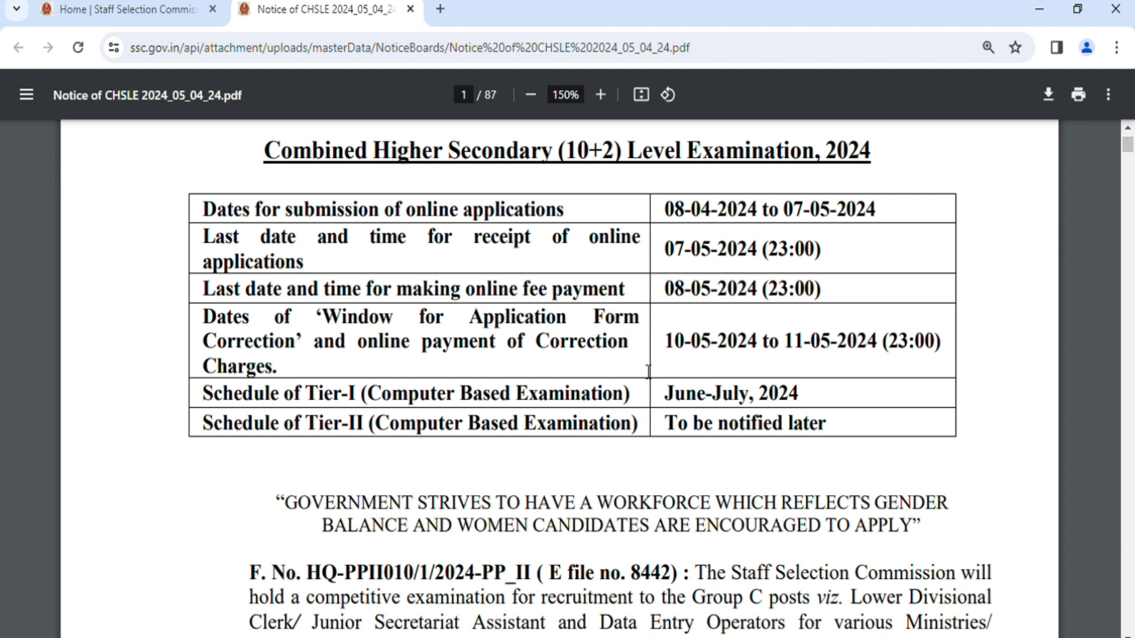
scroll(648, 371, down, 2)
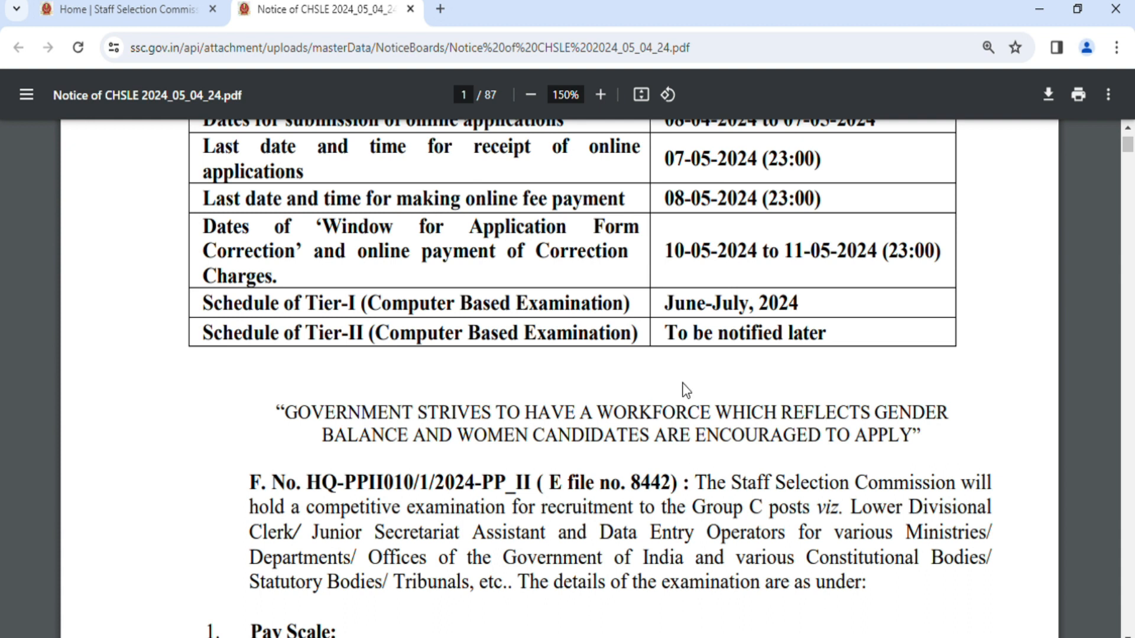
scroll(684, 388, up, 10)
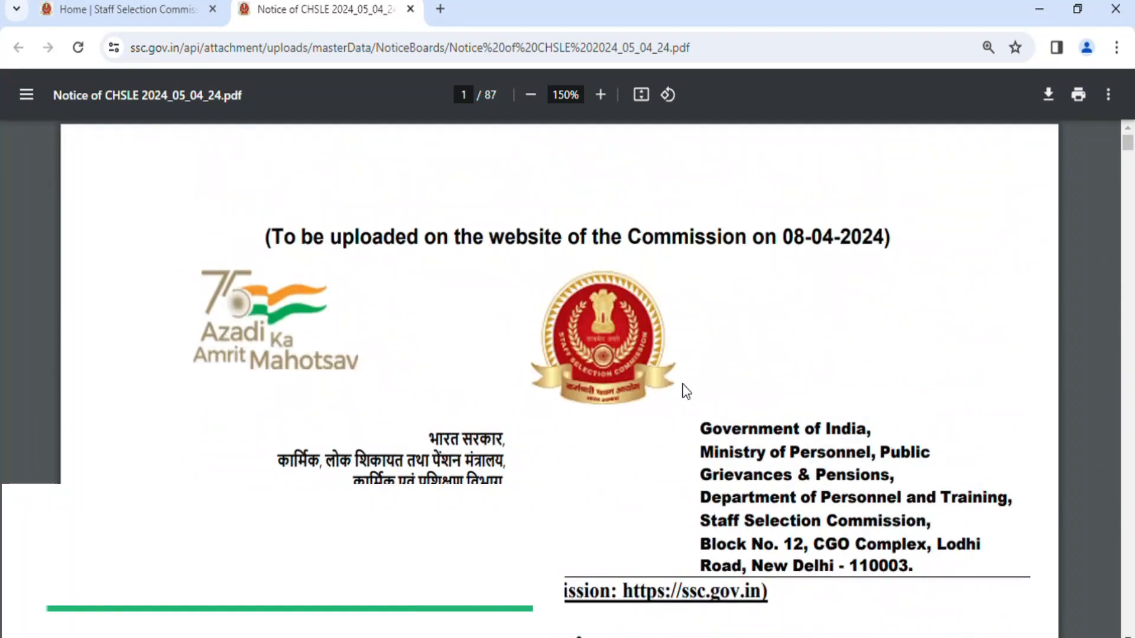
Switch from the notice back to the Staff Selection Commission home page.
click(98, 18)
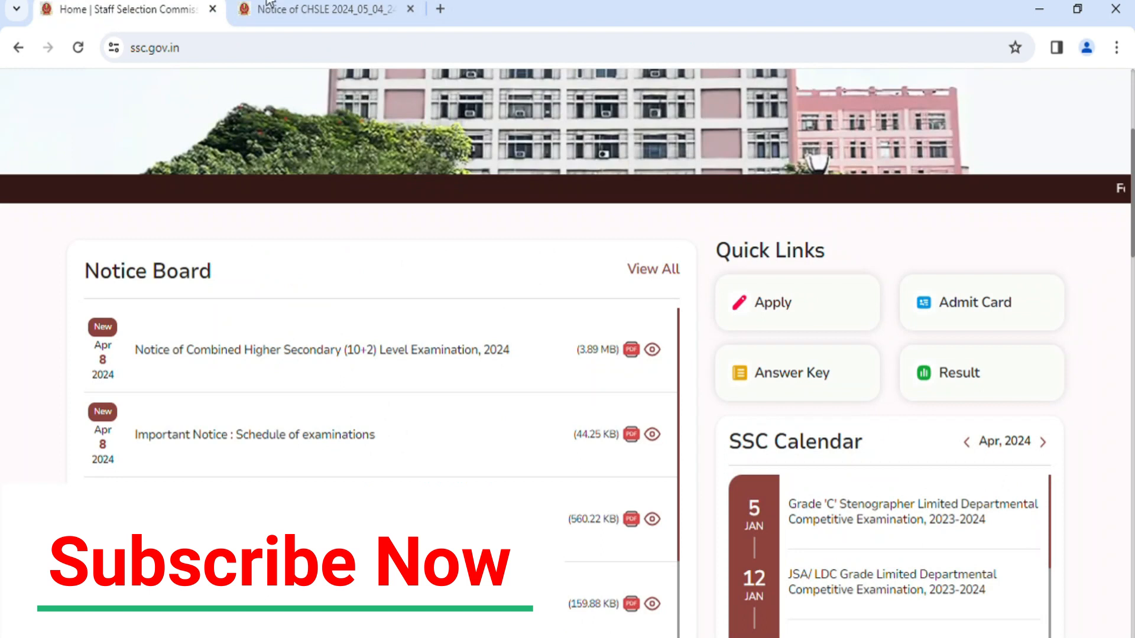
click(356, 7)
click(152, 17)
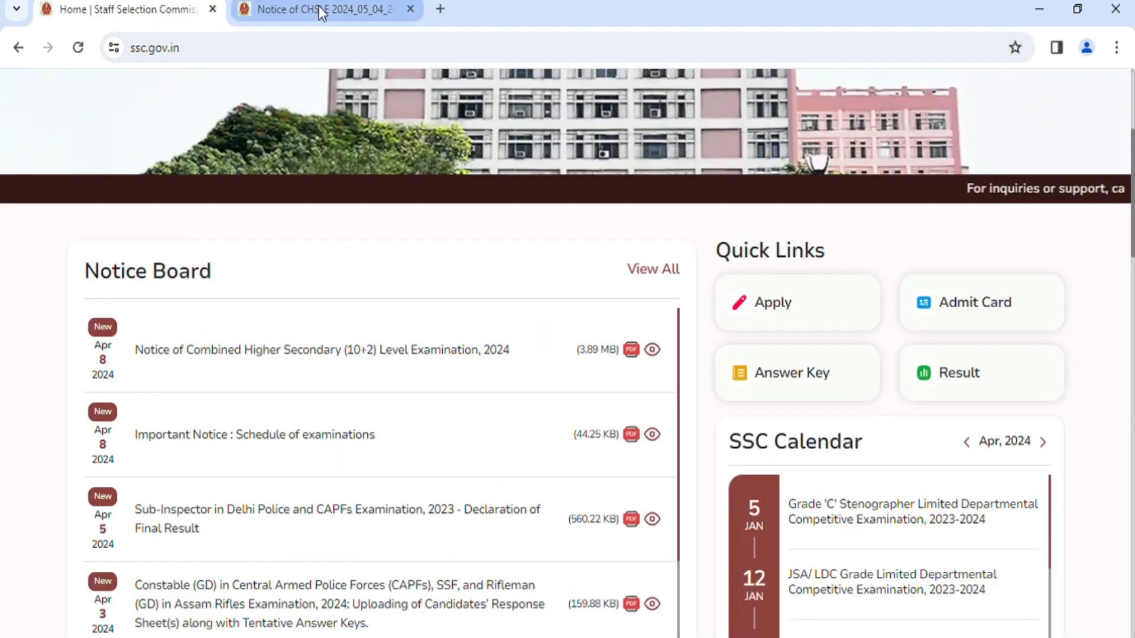
click(318, 8)
scroll(437, 275, down, 10)
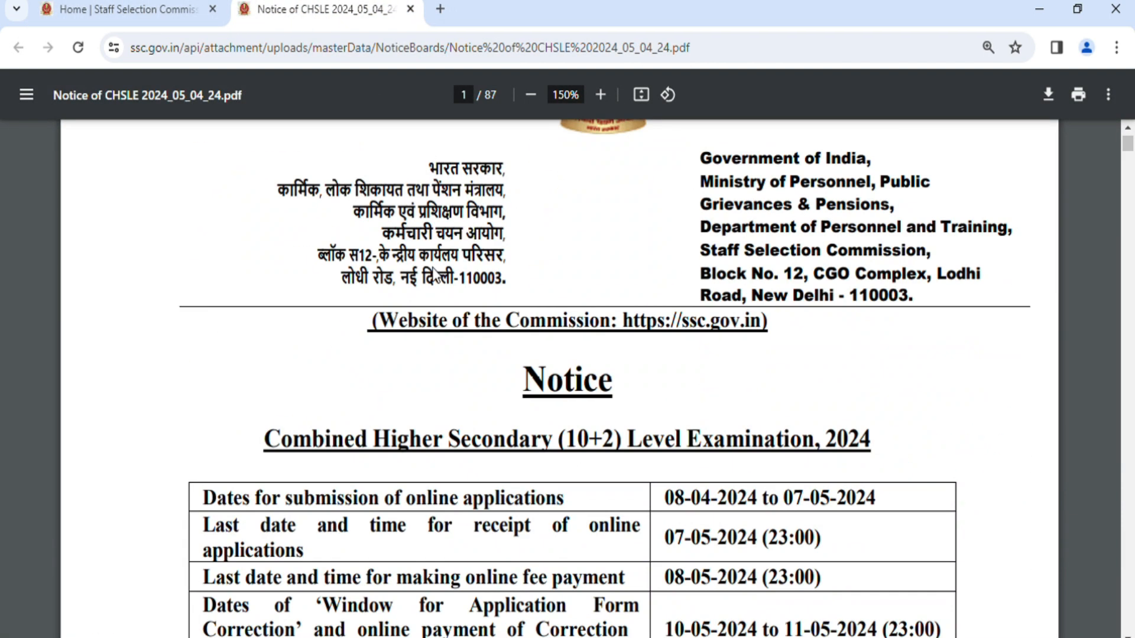
scroll(436, 275, up, 10)
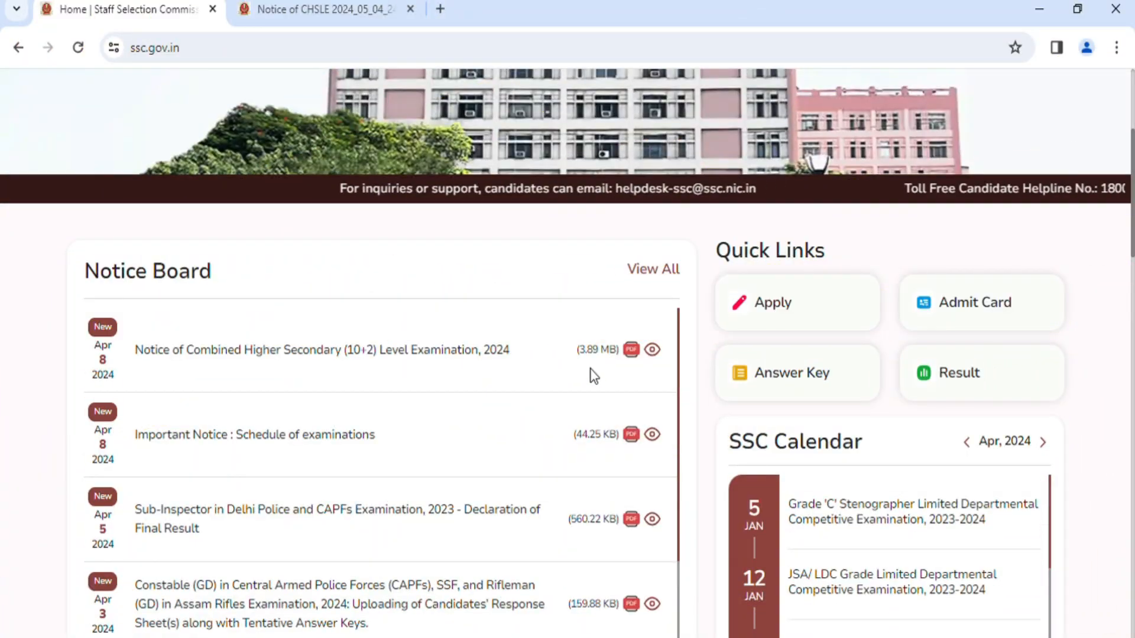
Look over the home page's header, Notice Board and Quick Links for the 10+2 level examination.
scroll(590, 368, up, 2)
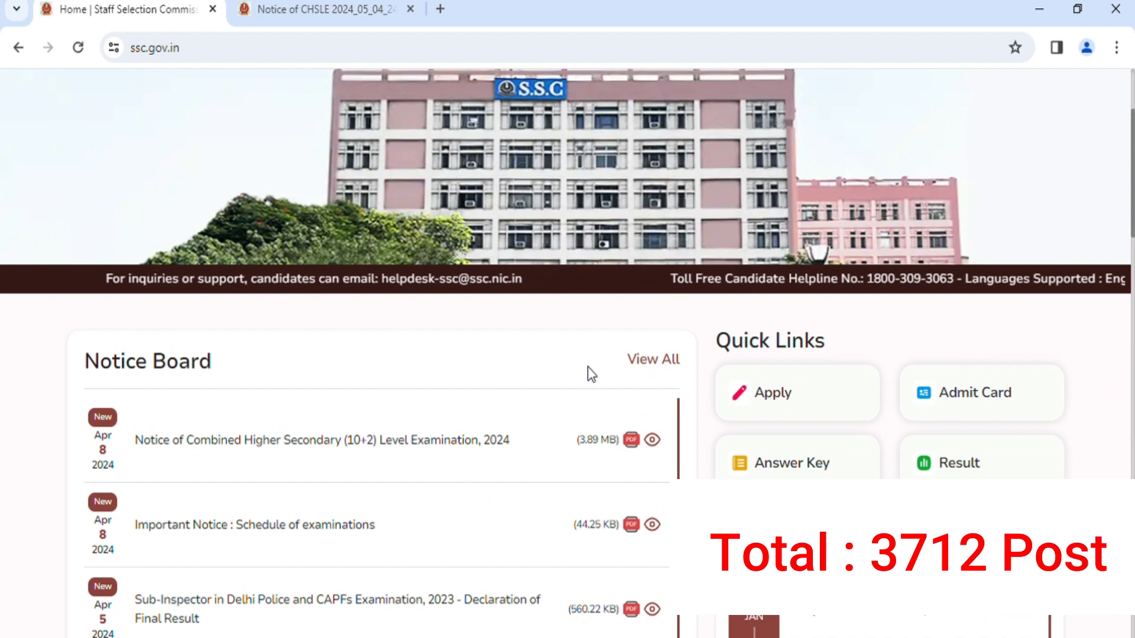
scroll(587, 367, up, 4)
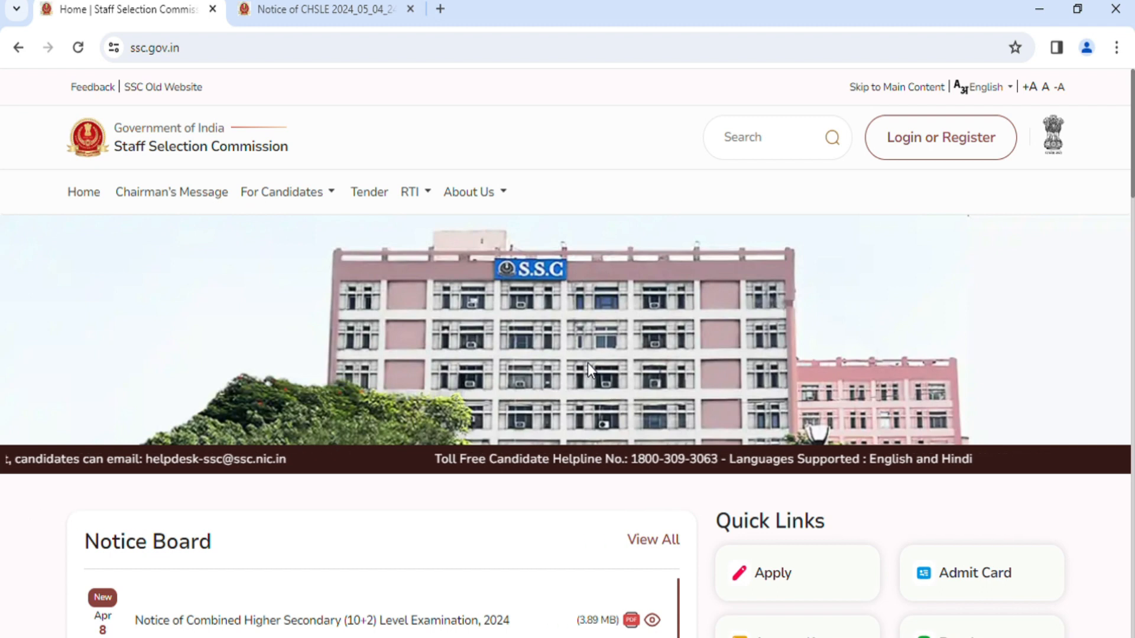
scroll(588, 363, down, 1)
scroll(588, 363, down, 3)
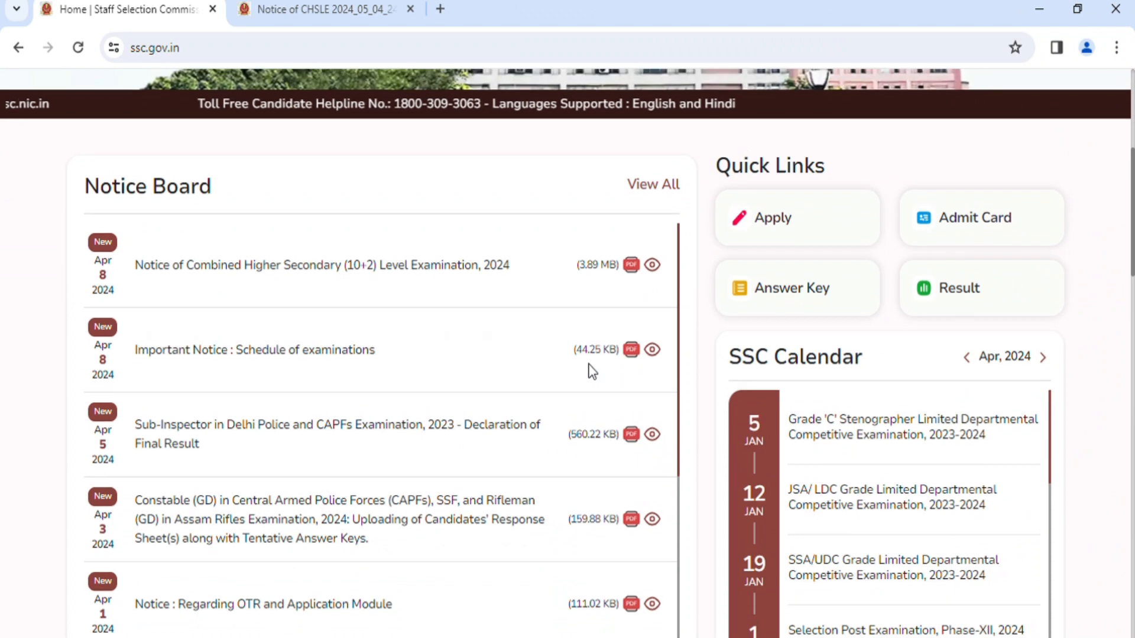
scroll(588, 363, up, 6)
scroll(587, 367, down, 3)
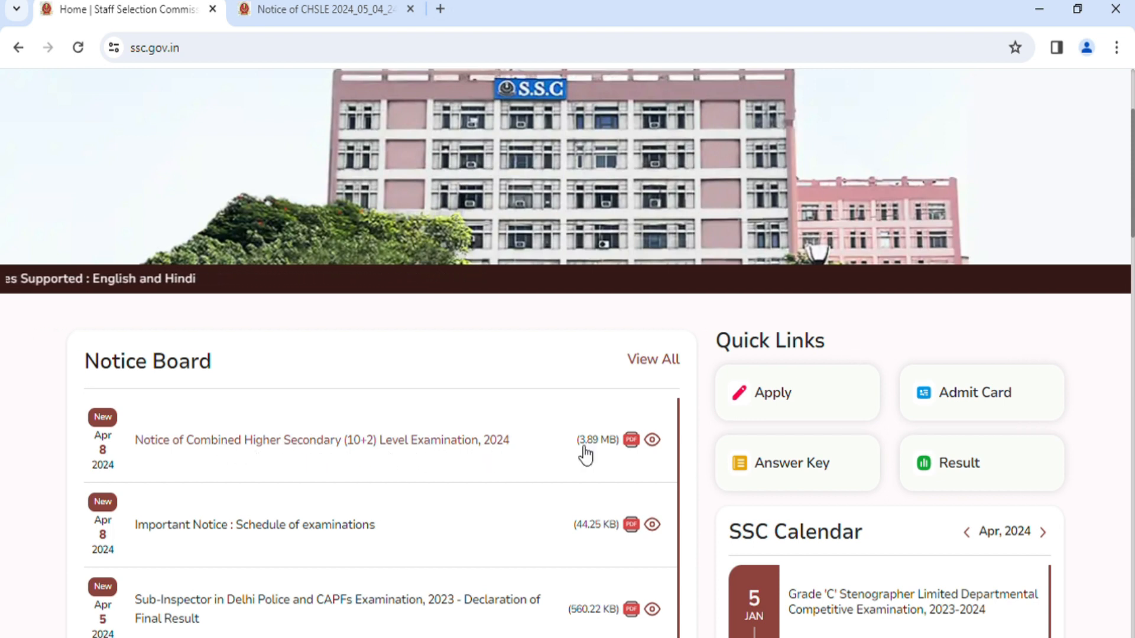
scroll(617, 443, up, 3)
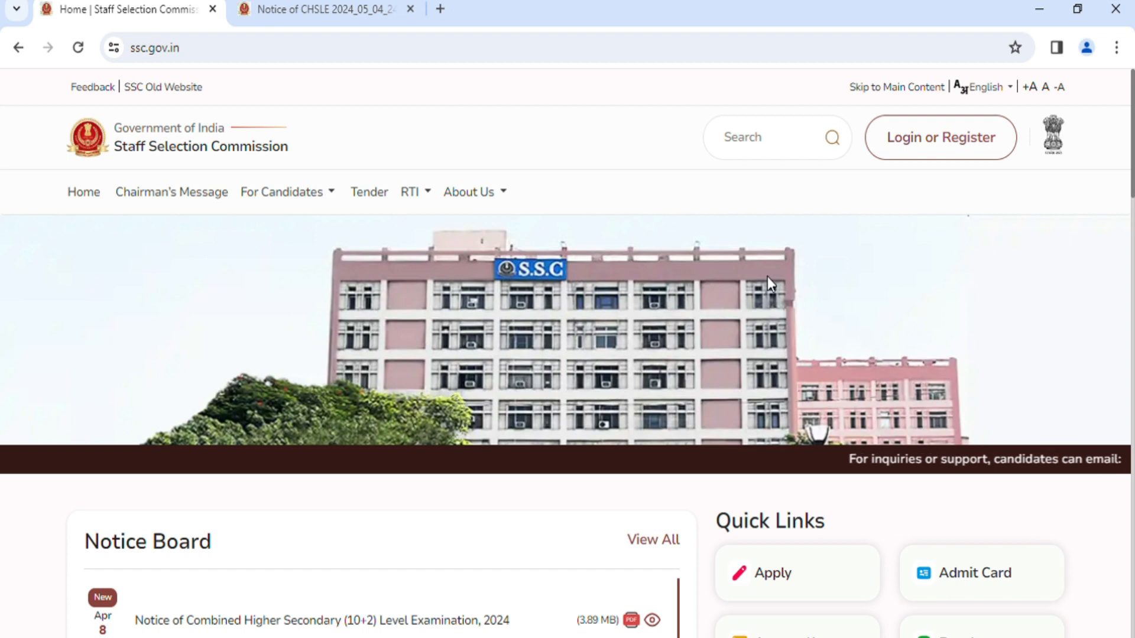
Look over the new candidate One Time Registration page reached from the login dialog, and return to the home page.
click(950, 148)
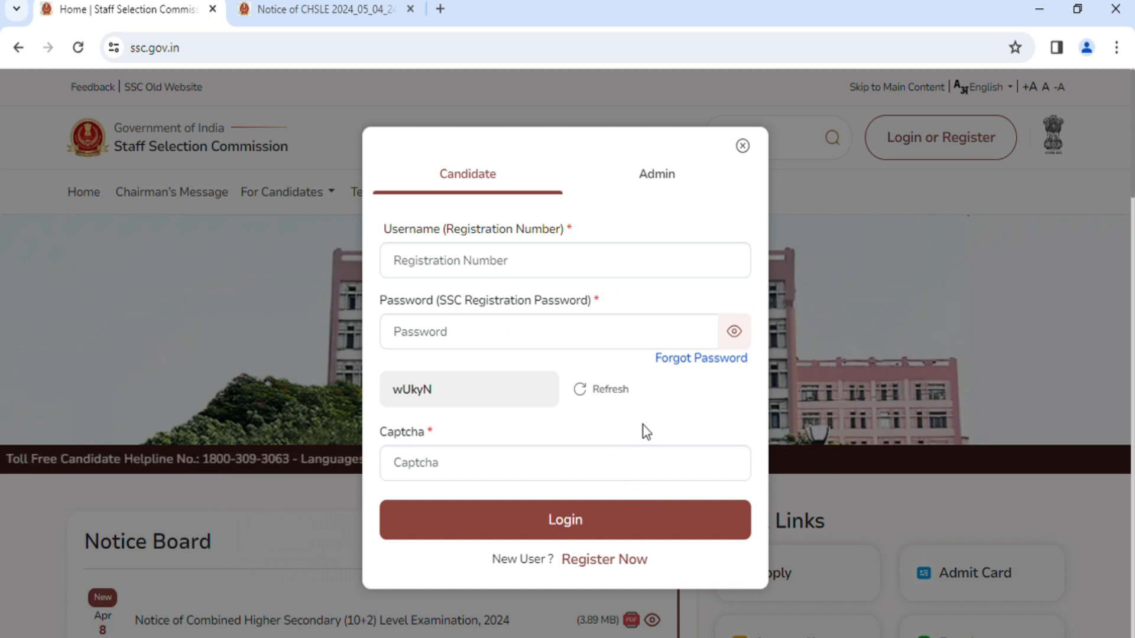
click(612, 568)
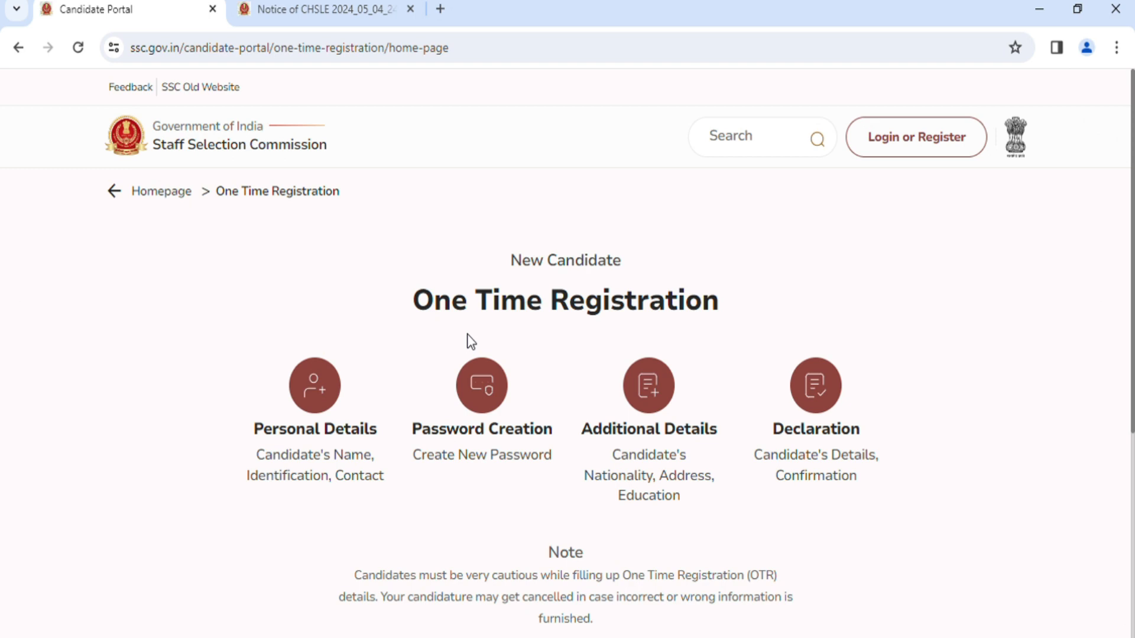
scroll(467, 334, down, 5)
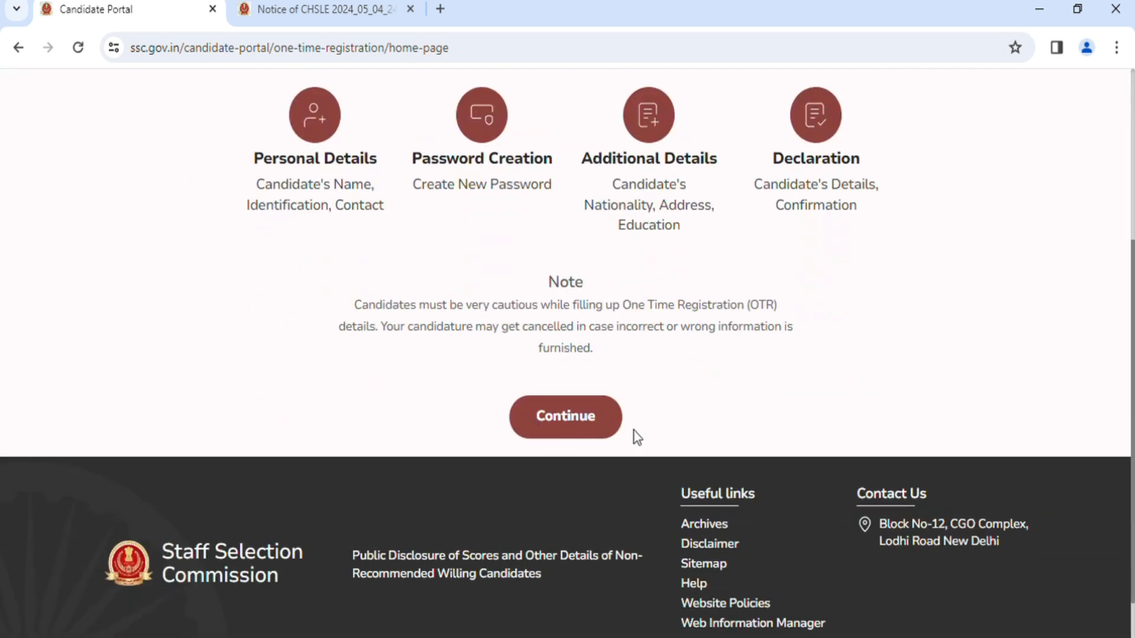
scroll(548, 353, up, 5)
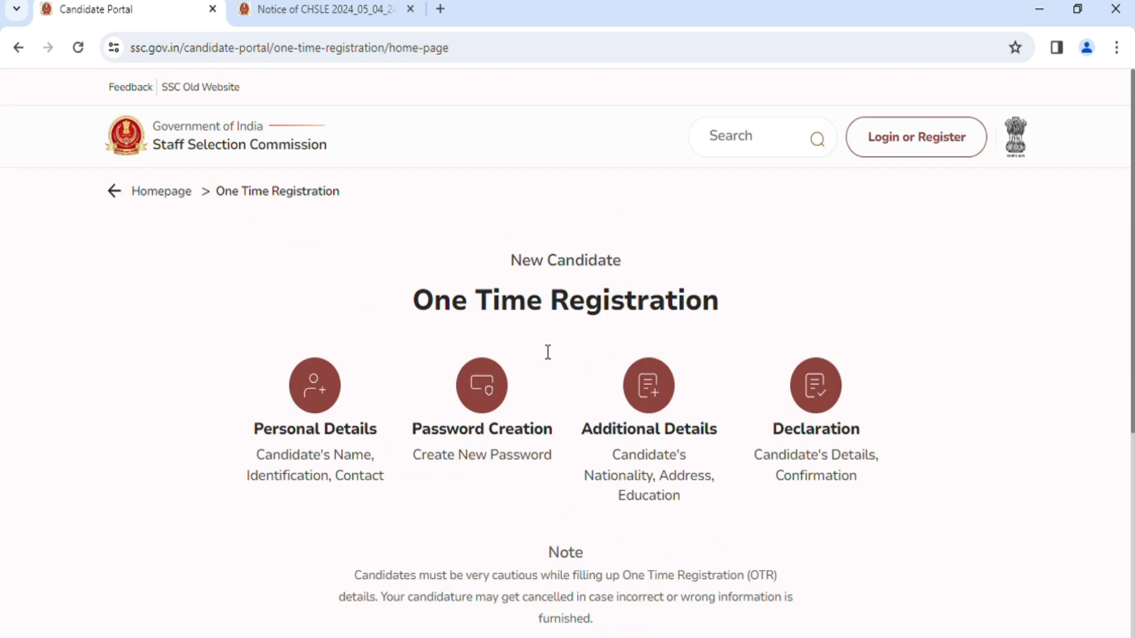
click(23, 52)
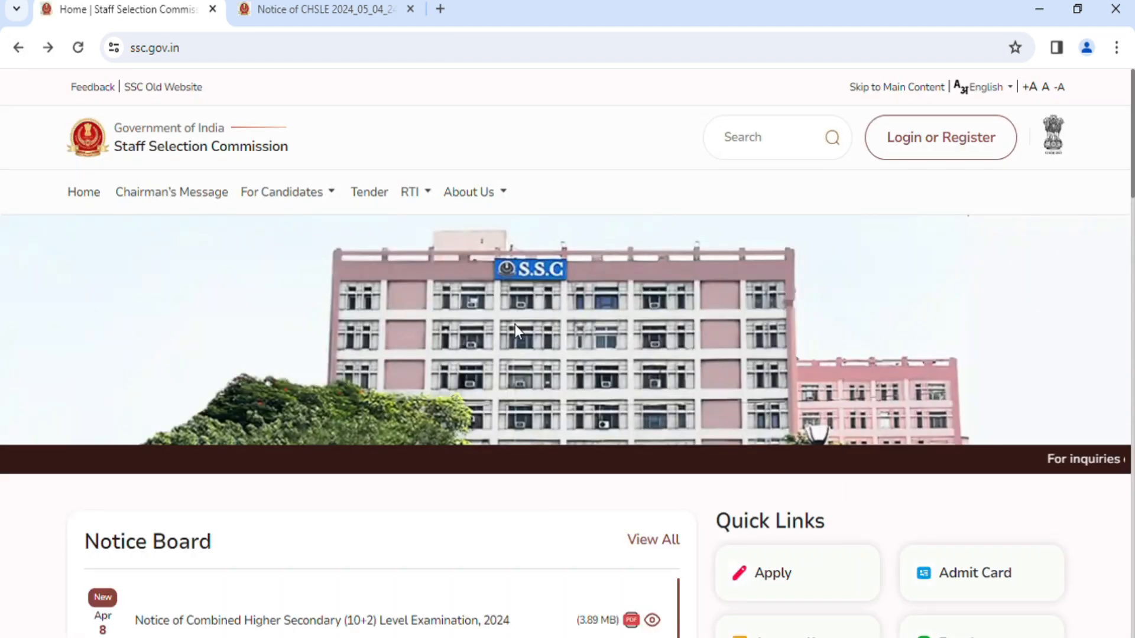
Log in as a candidate with the registration number, the registration password and the captcha.
click(955, 159)
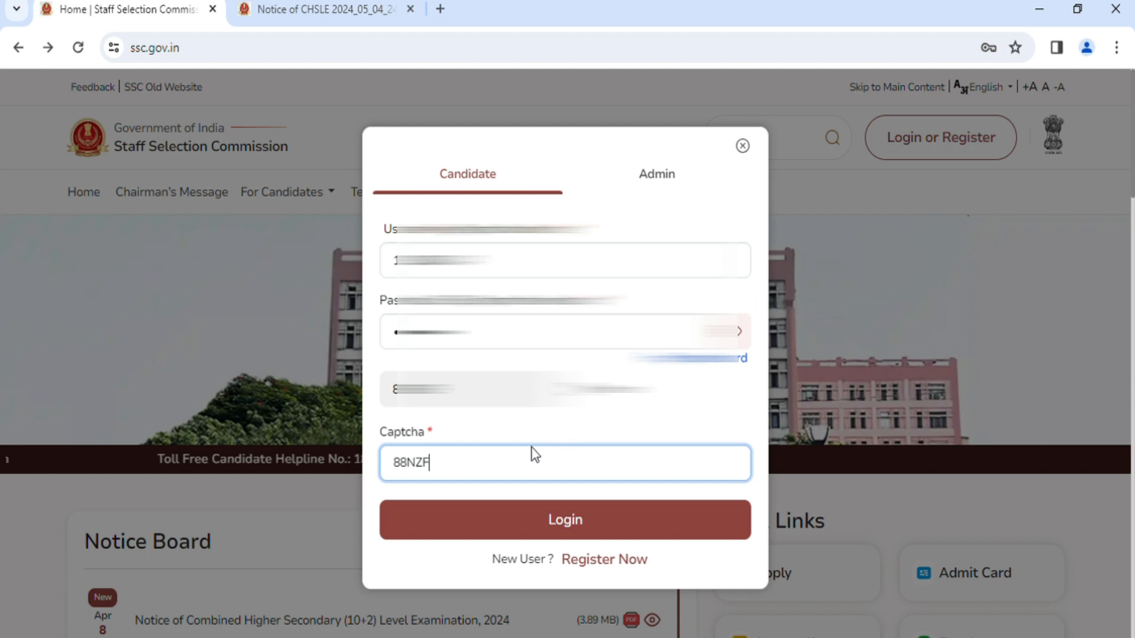
click(557, 522)
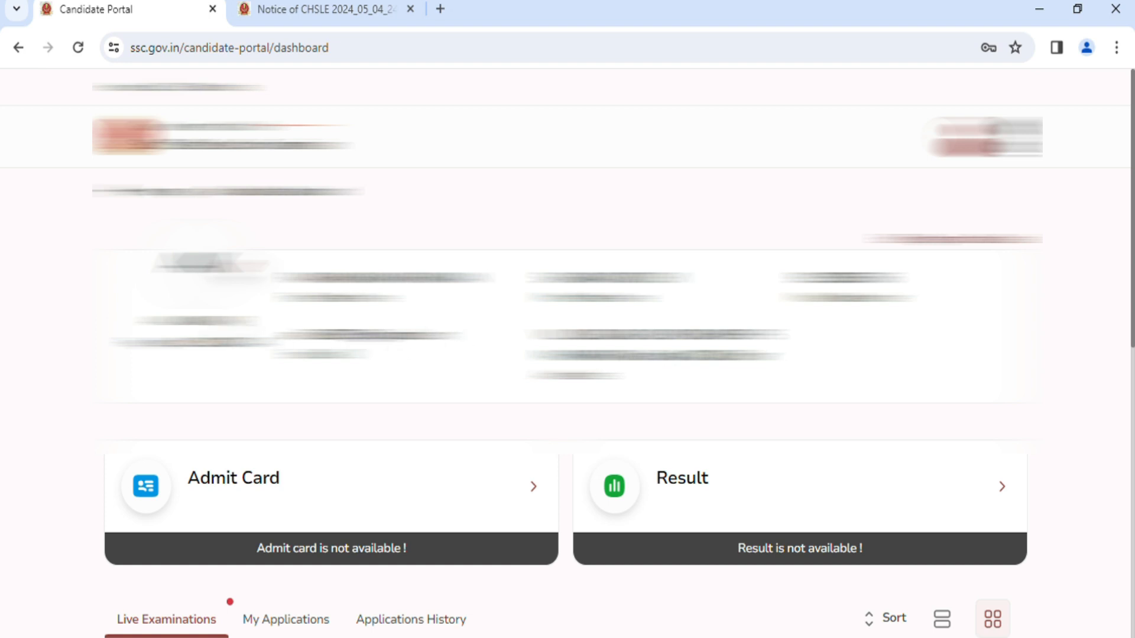
Start the application for the Combined Higher Secondary Level (10+2) Examination 2024 and proceed past the instructions to the form.
scroll(567, 355, down, 3)
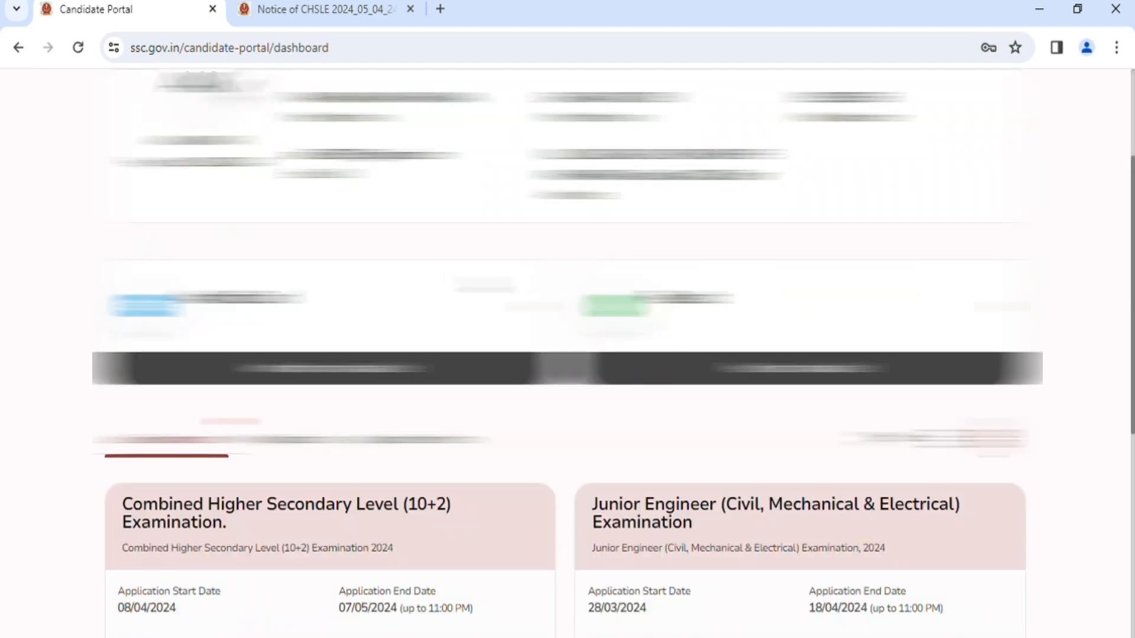
scroll(567, 354, down, 3)
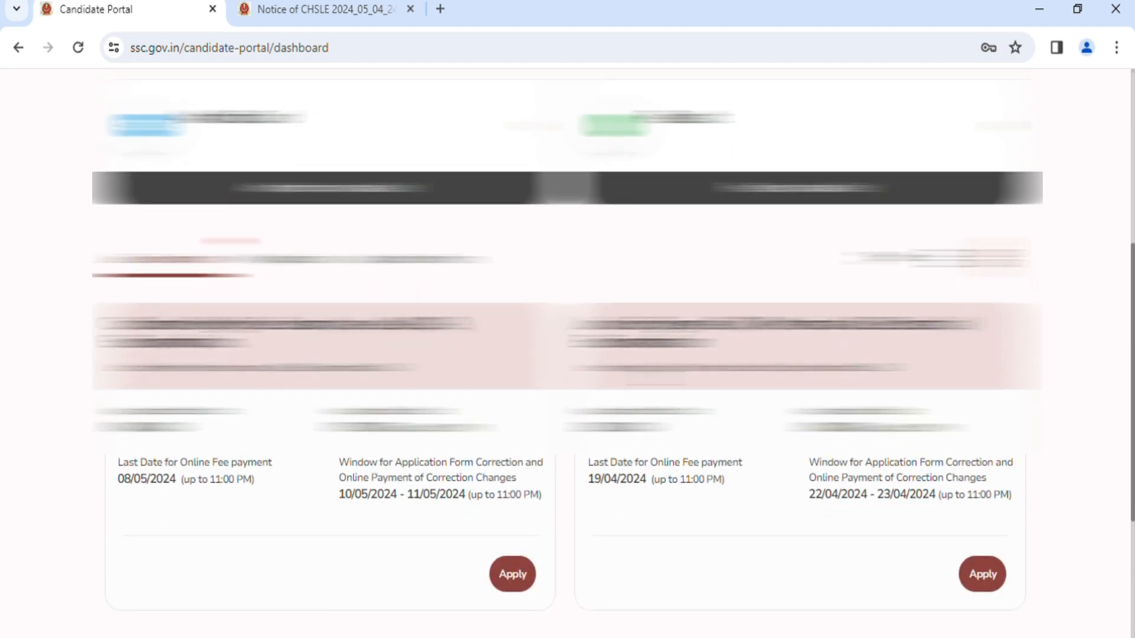
scroll(567, 354, down, 3)
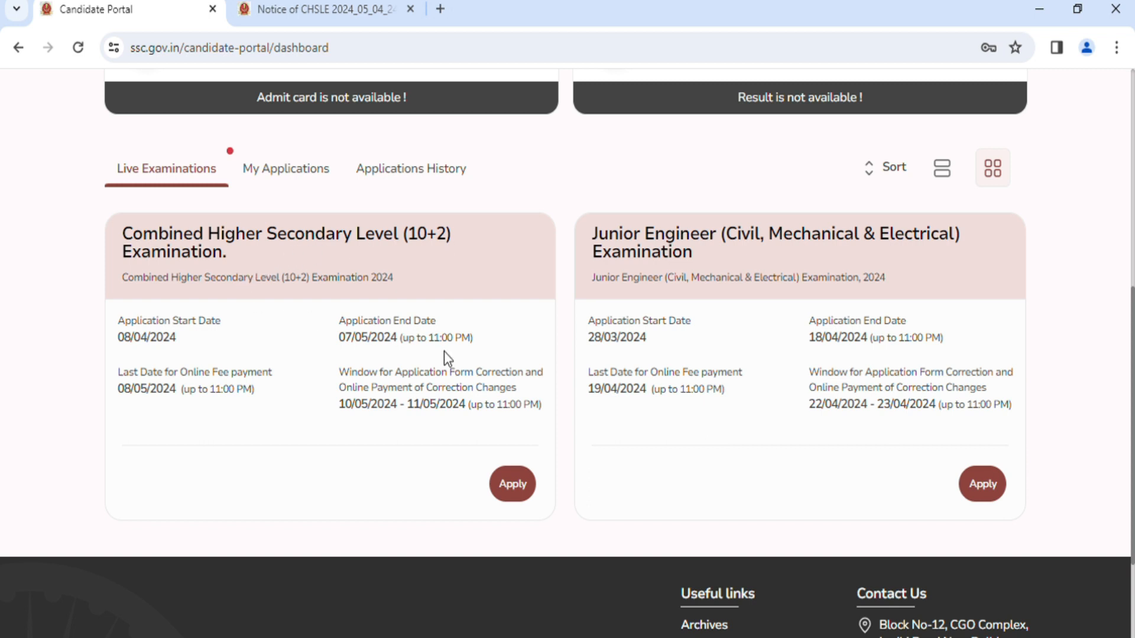
click(514, 487)
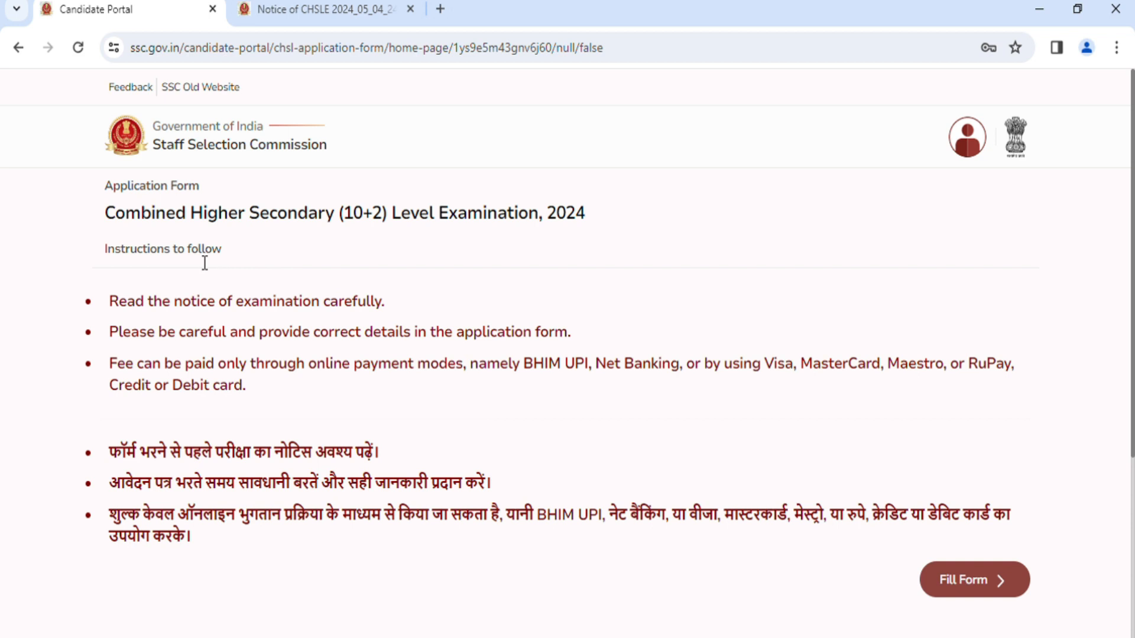
scroll(331, 384, down, 3)
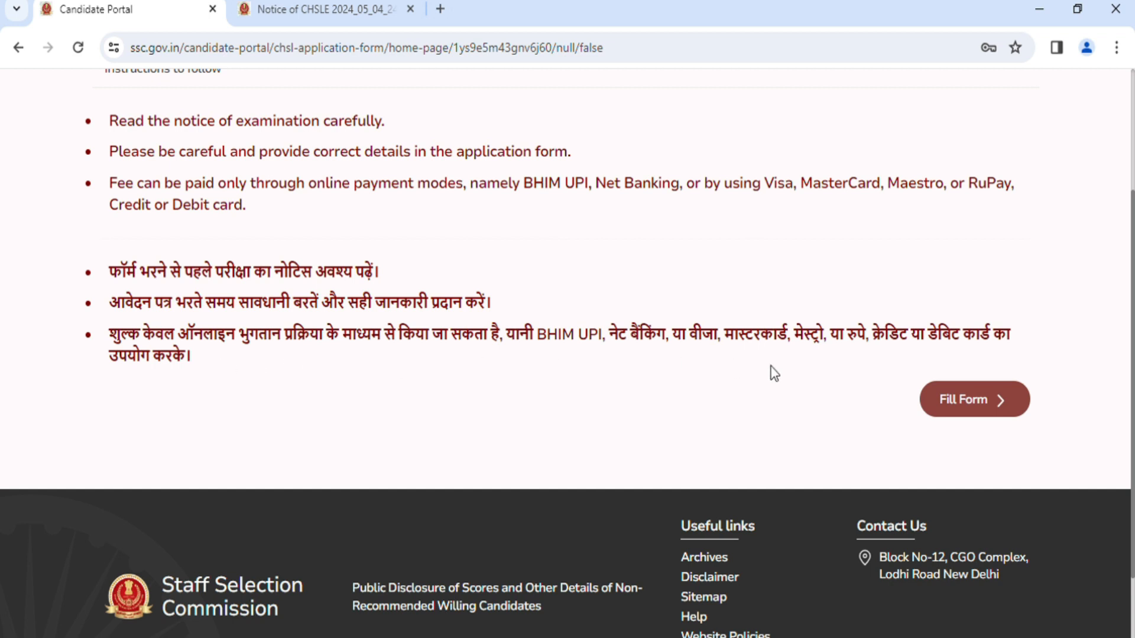
click(999, 402)
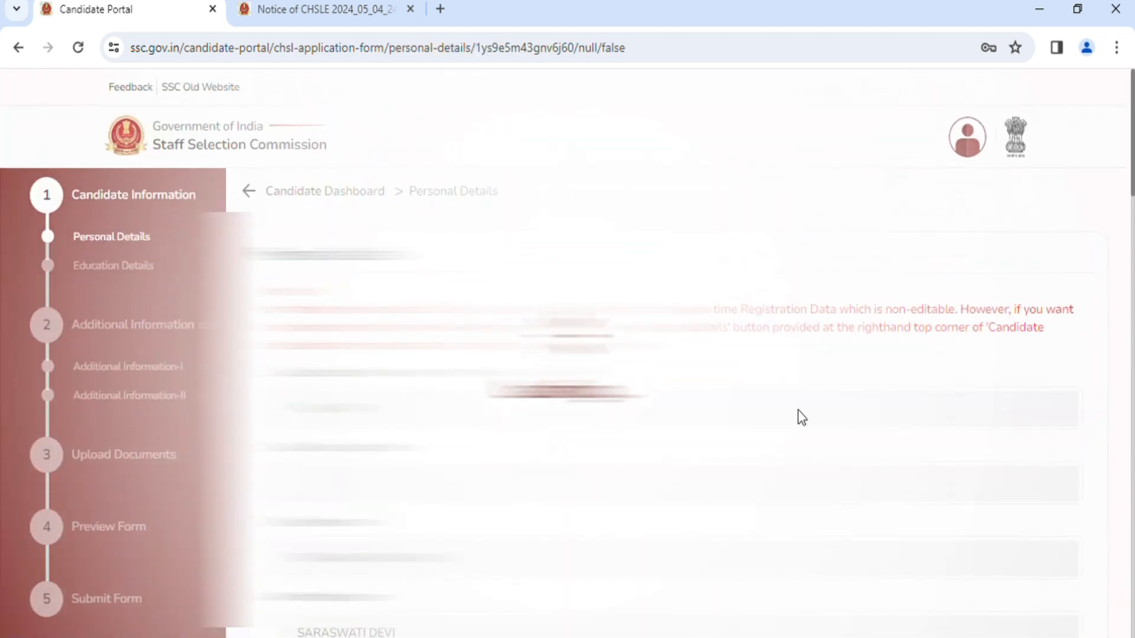
Review the prefilled Personal Details of the application form, save them and continue to Education Details.
scroll(751, 416, down, 2)
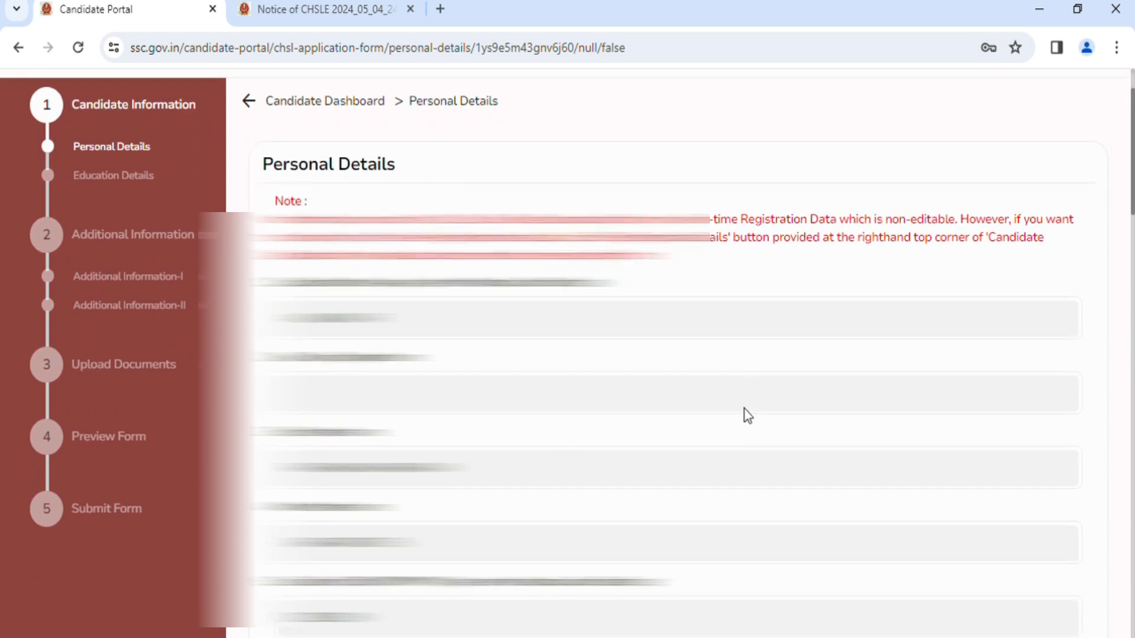
scroll(743, 409, down, 2)
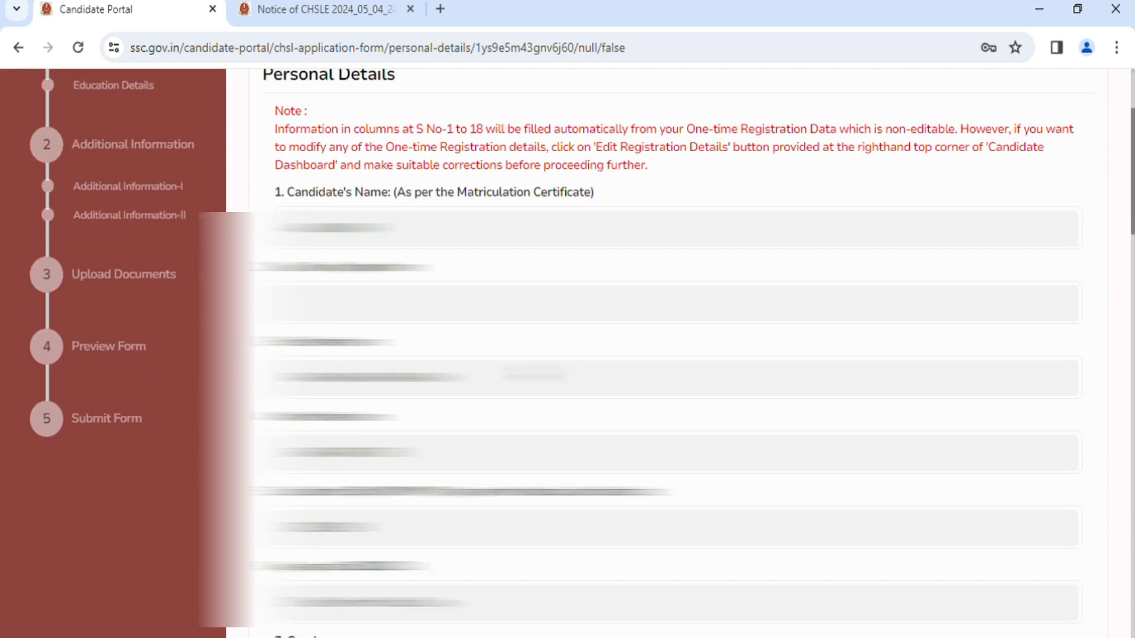
scroll(535, 373, up, 3)
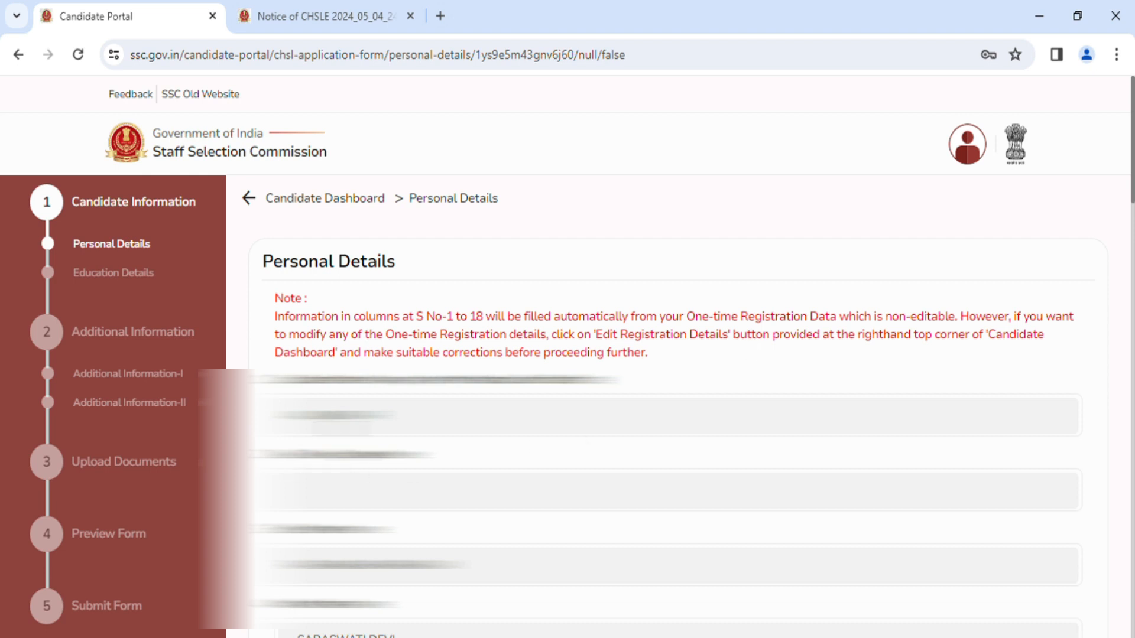
scroll(650, 354, down, 8)
scroll(650, 354, down, 14)
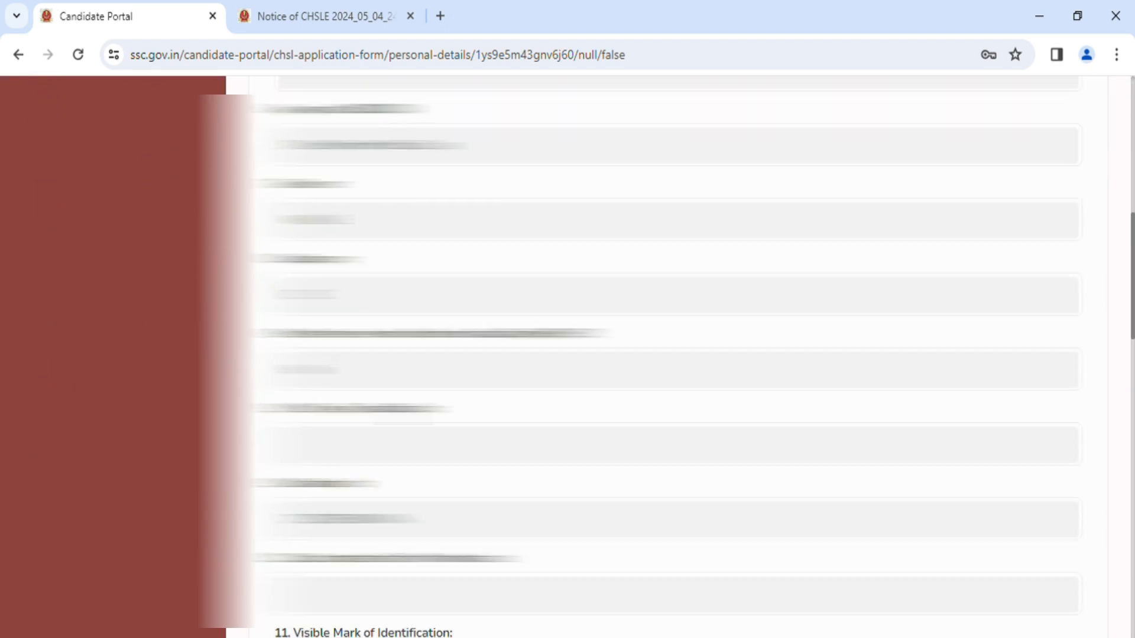
scroll(650, 354, down, 7)
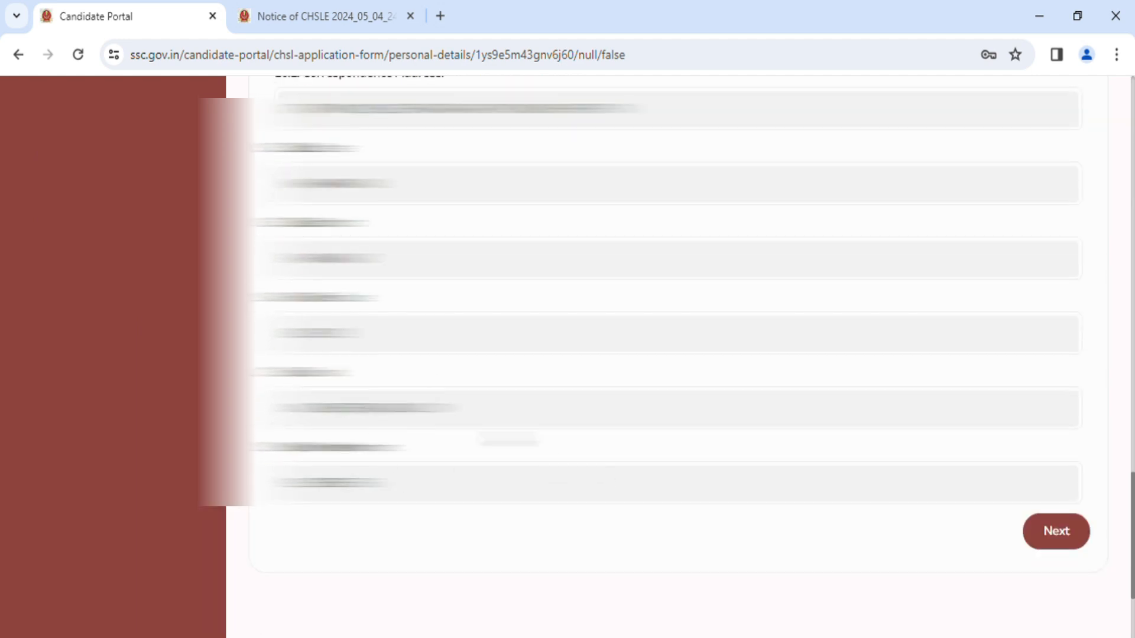
click(1074, 543)
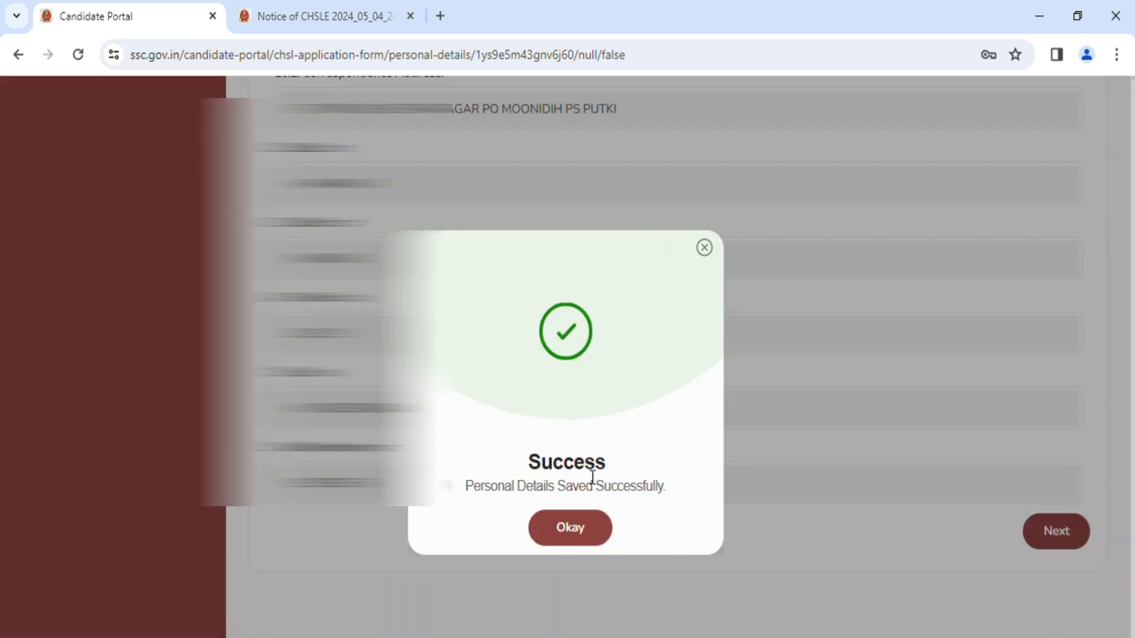
click(582, 536)
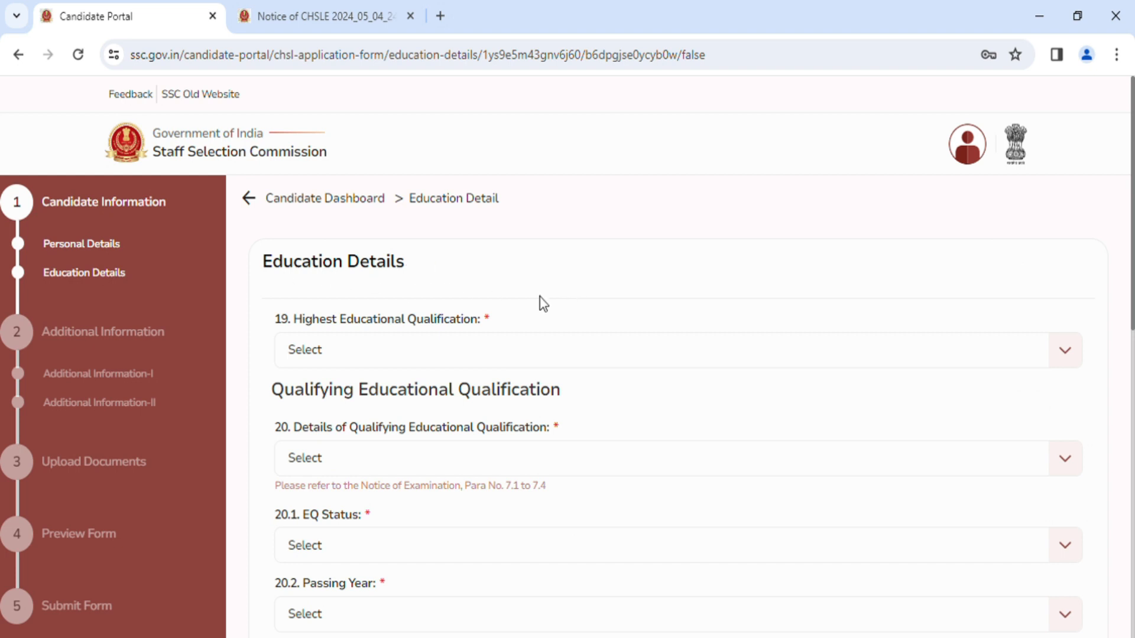
Set the highest educational qualification to Graduation and the qualifying educational qualification to 12th Standard.
scroll(562, 296, down, 1)
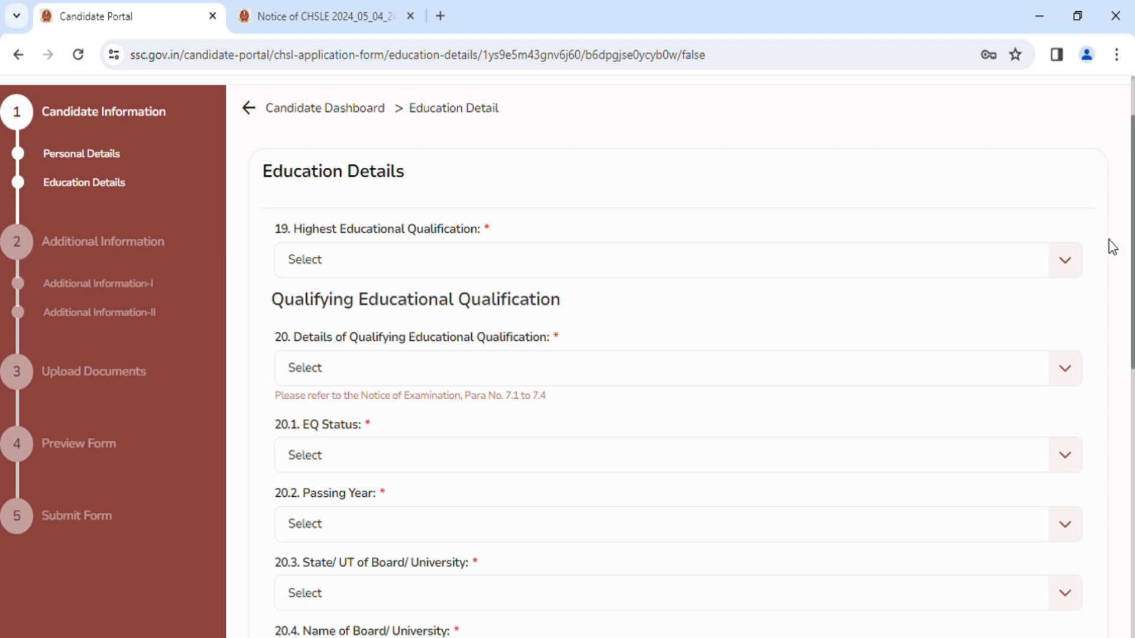
click(1070, 269)
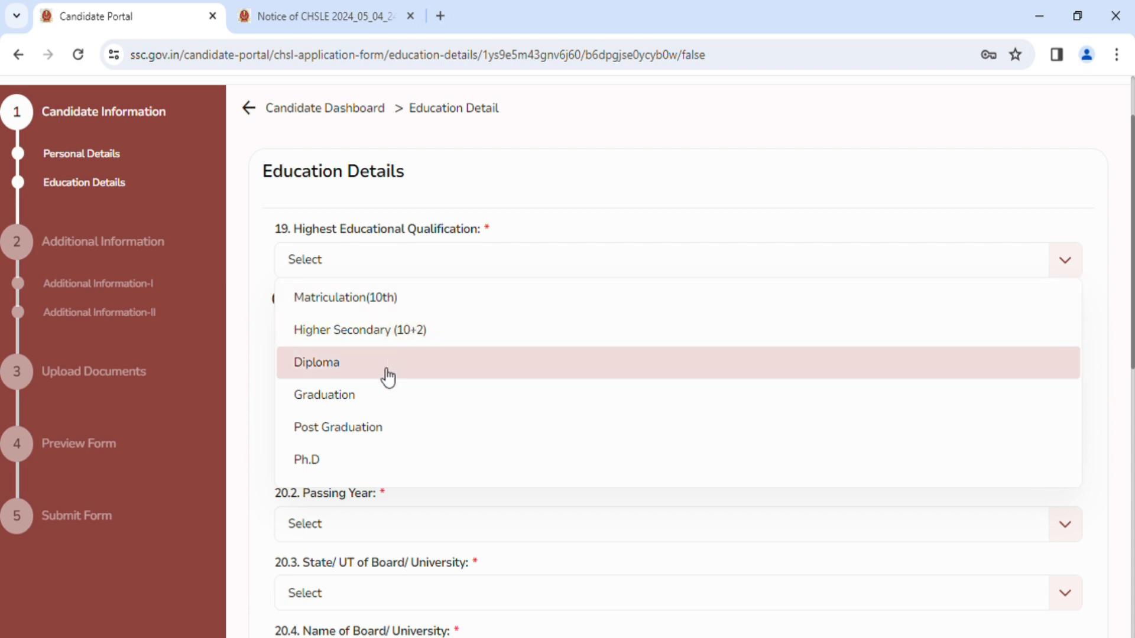
click(438, 400)
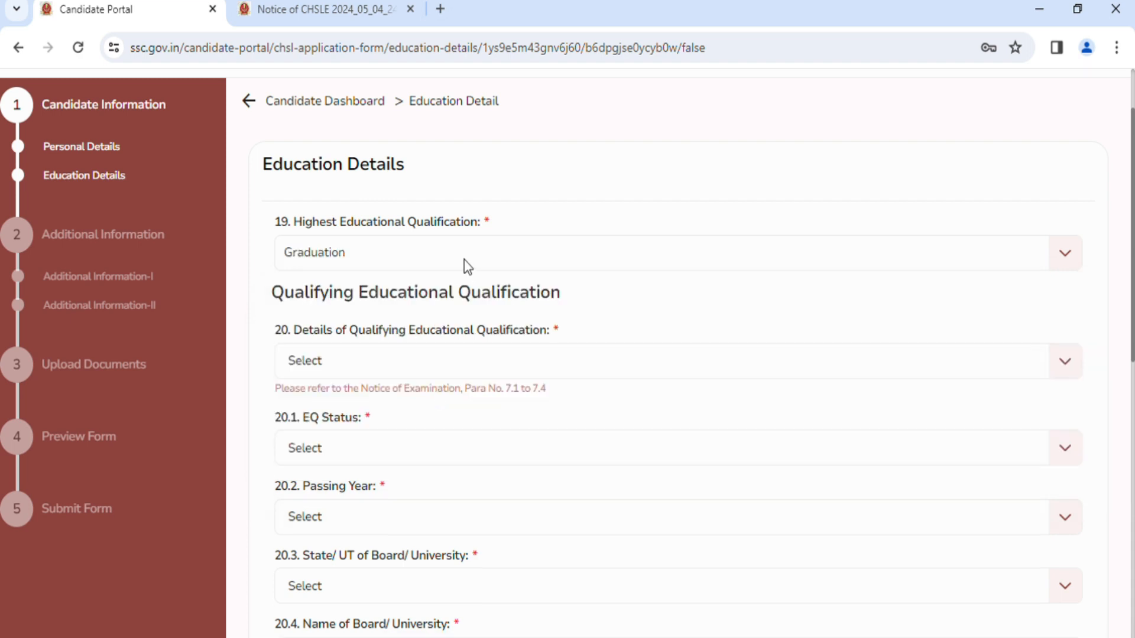
scroll(337, 253, down, 2)
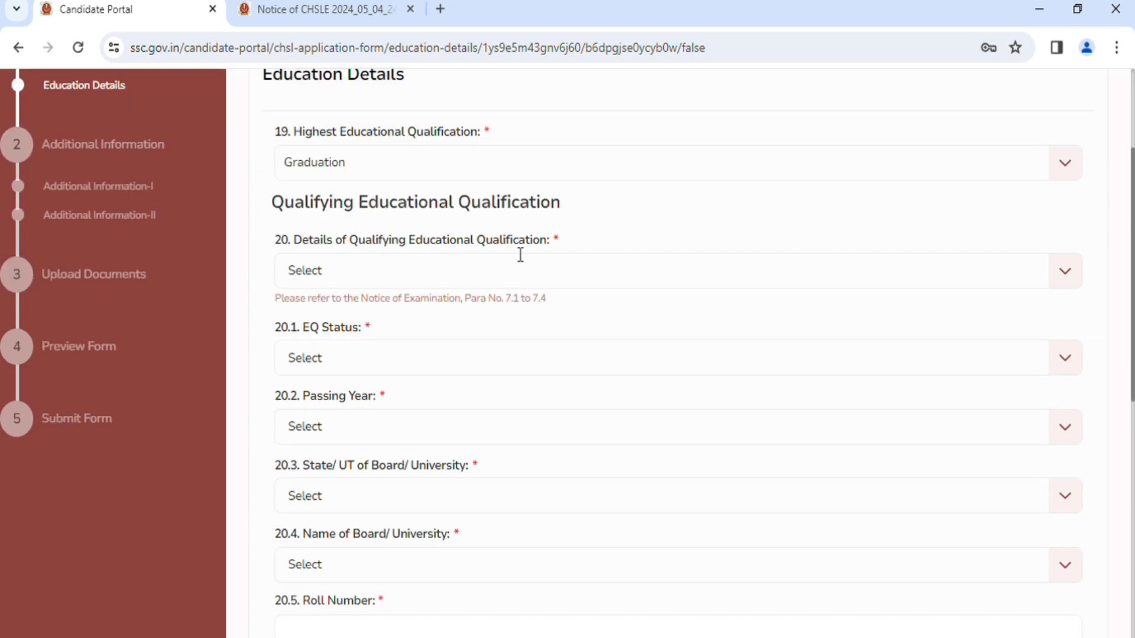
click(1065, 277)
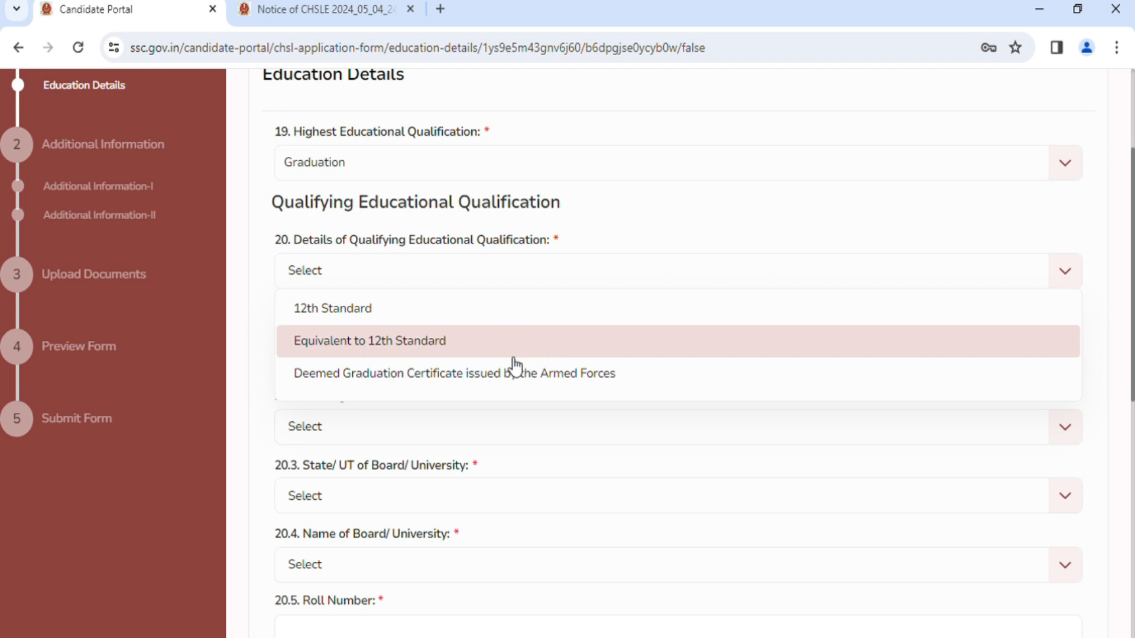
click(420, 324)
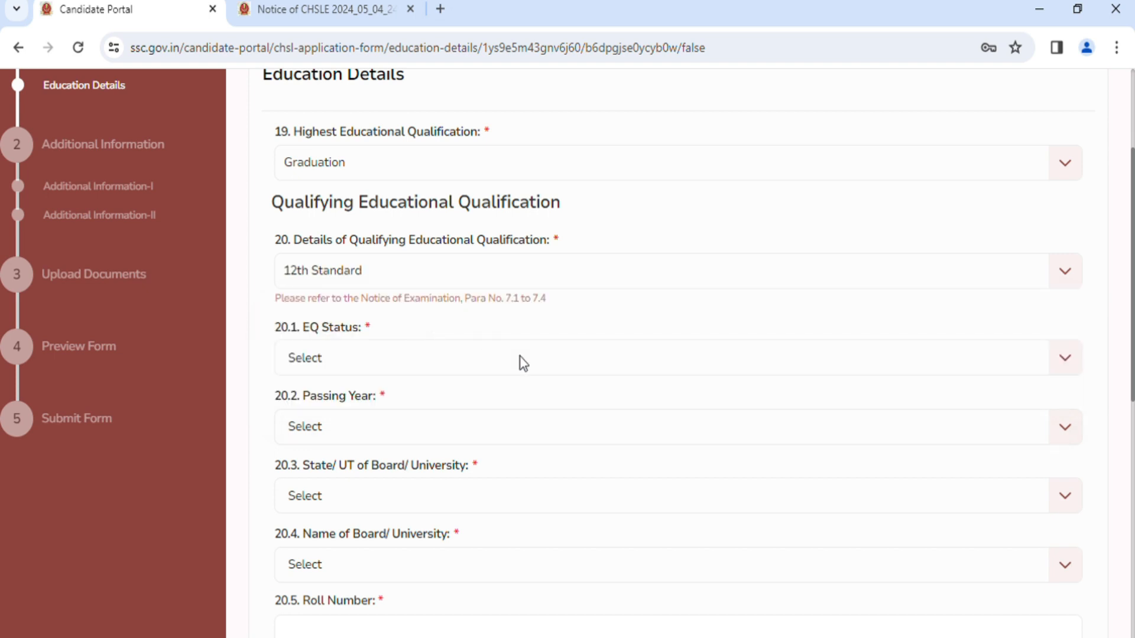
Set the qualifying education's EQ status to Passed and its passing year to 2012.
scroll(520, 364, down, 2)
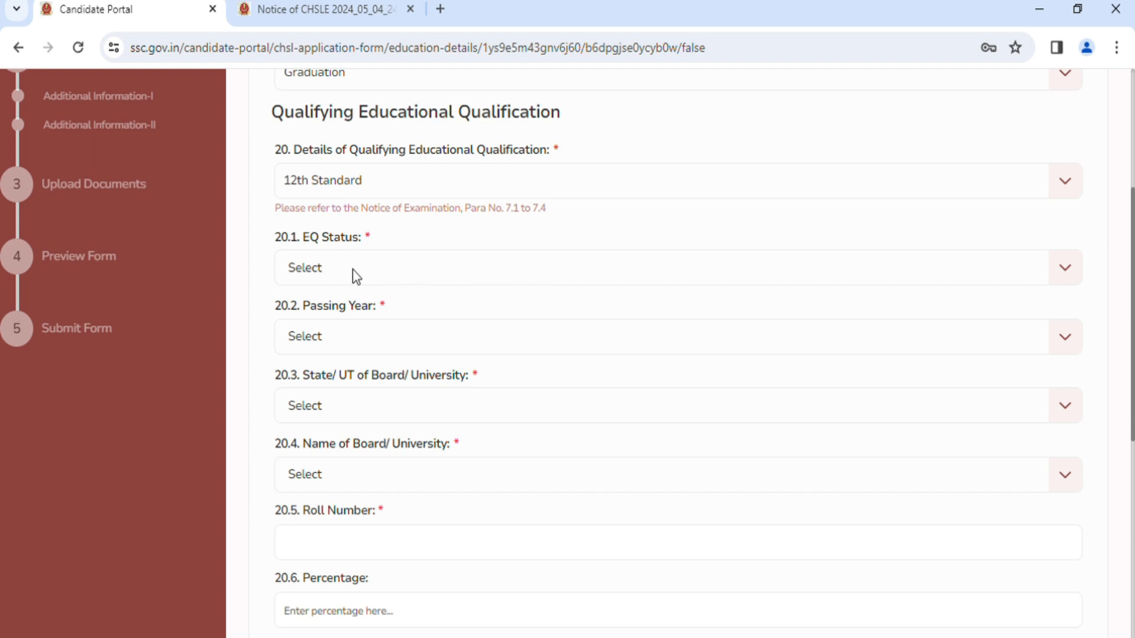
click(1068, 271)
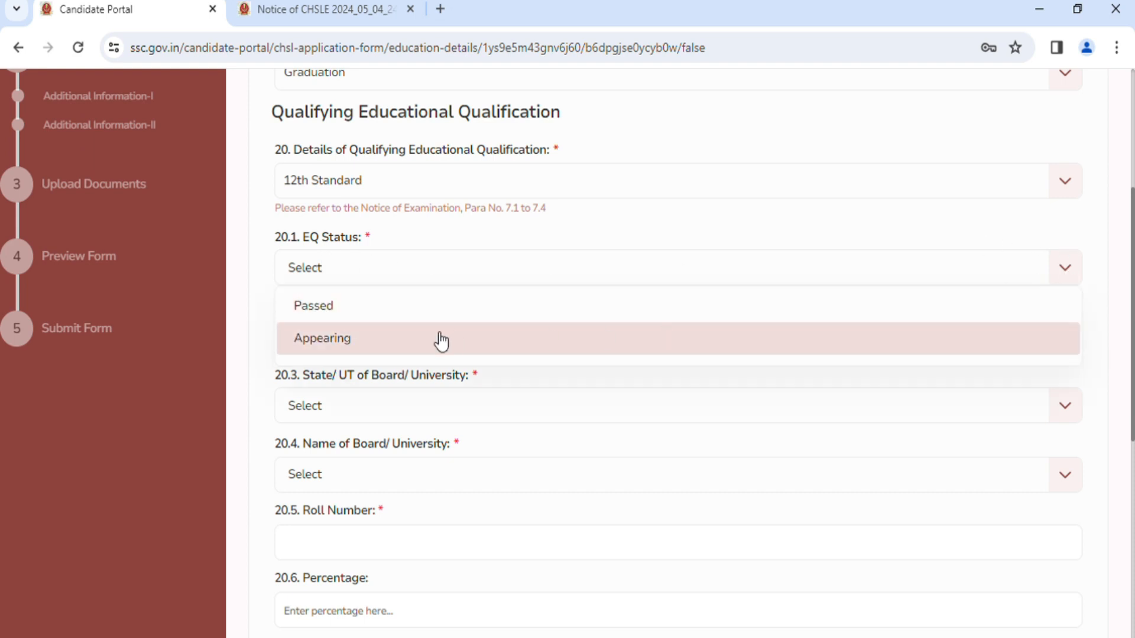
click(403, 314)
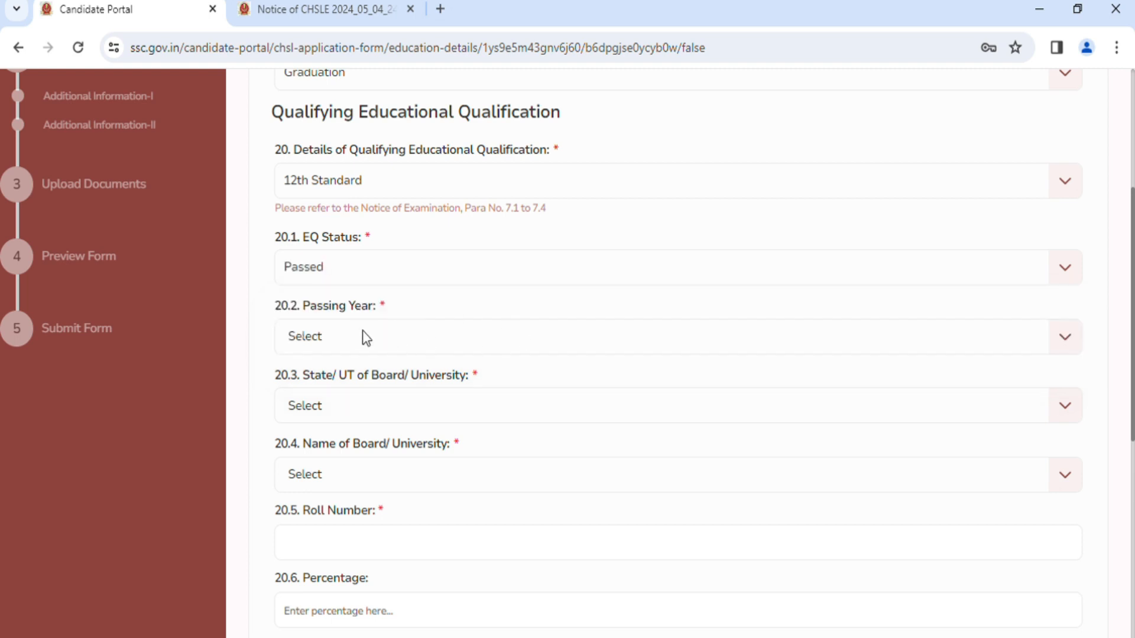
click(1066, 342)
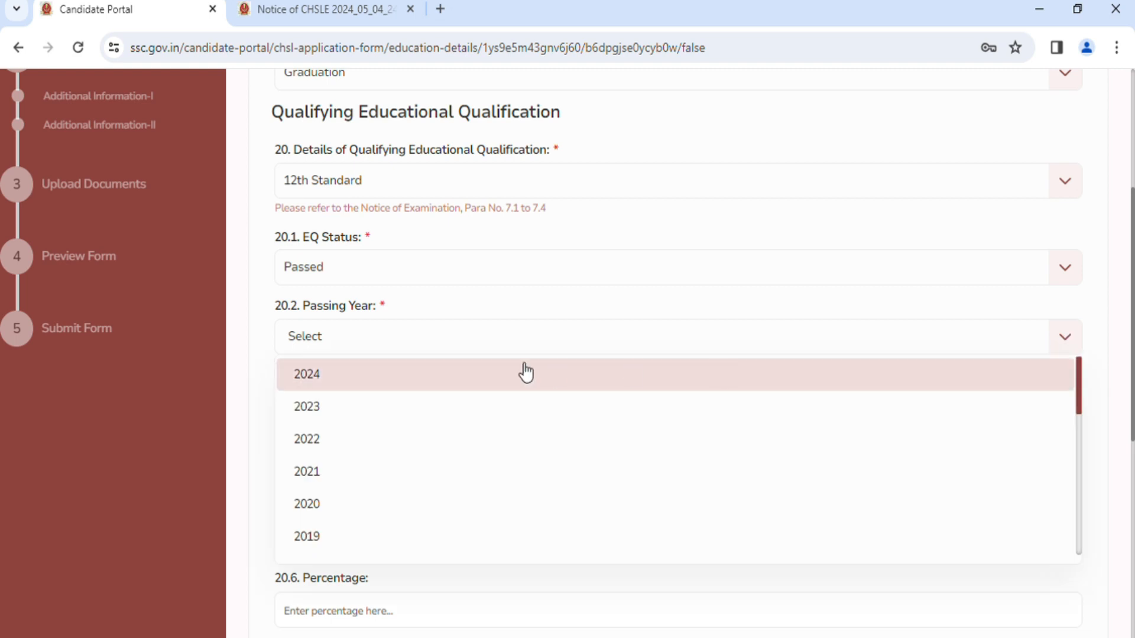
scroll(526, 372, down, 3)
scroll(525, 372, down, 3)
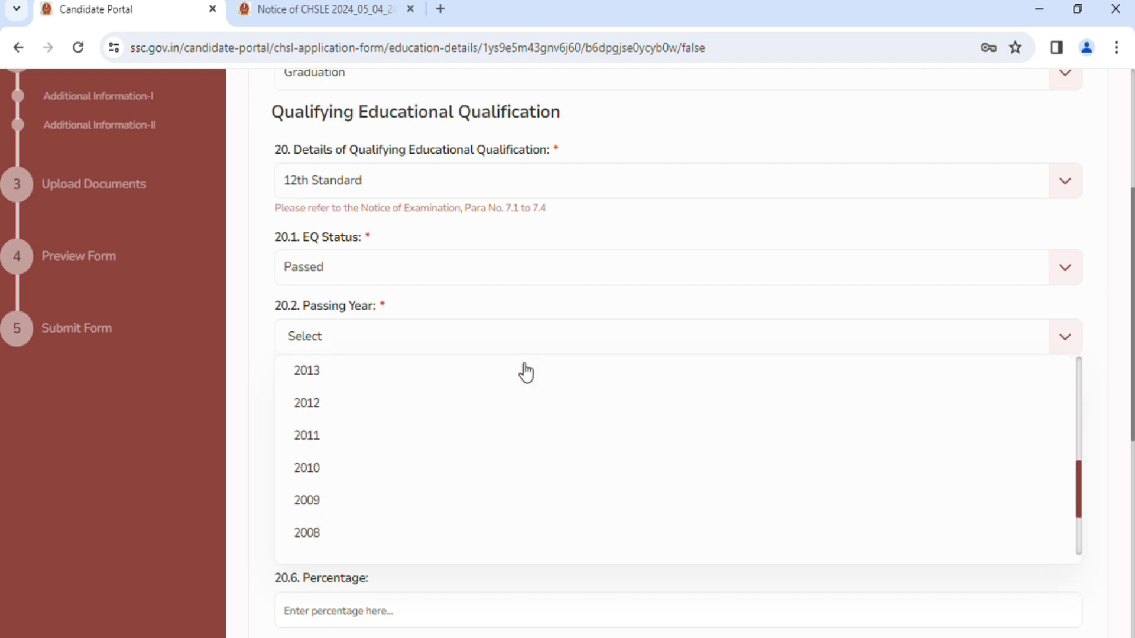
click(388, 423)
Set the State/UT of the Board/University for the qualifying education to Jharkhand.
scroll(654, 369, down, 1)
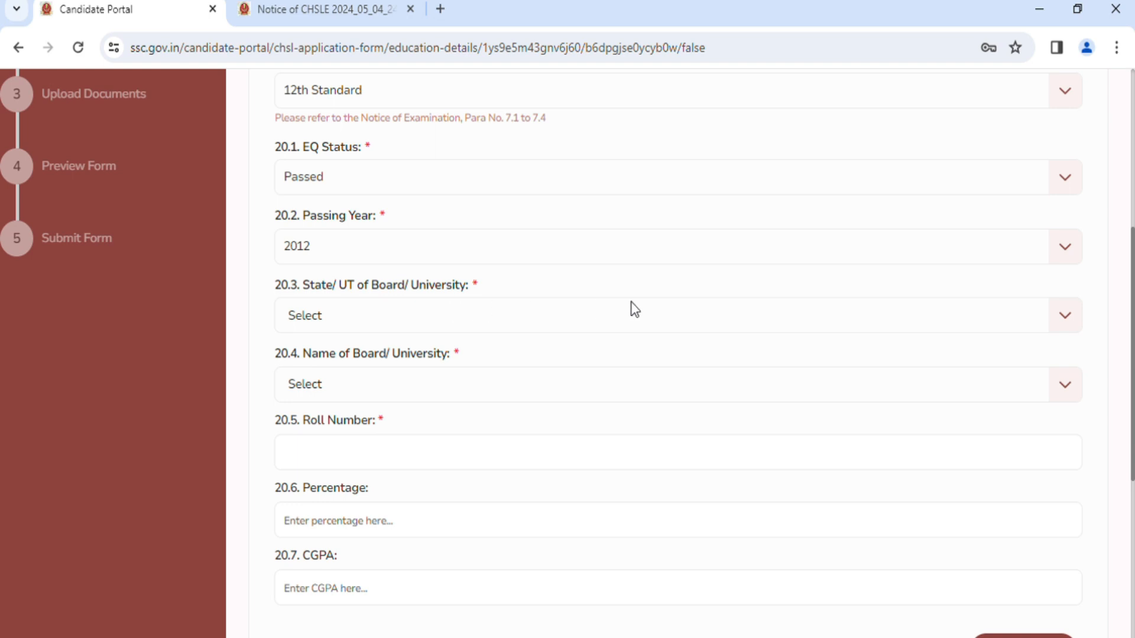
click(1065, 322)
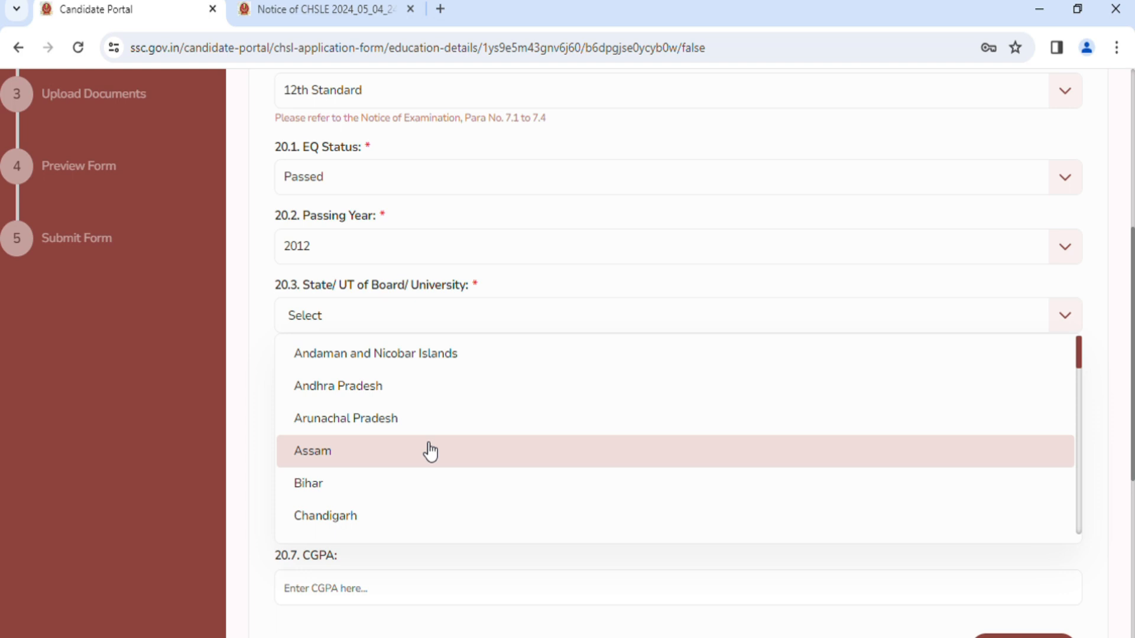
scroll(430, 452, down, 1)
scroll(431, 452, down, 3)
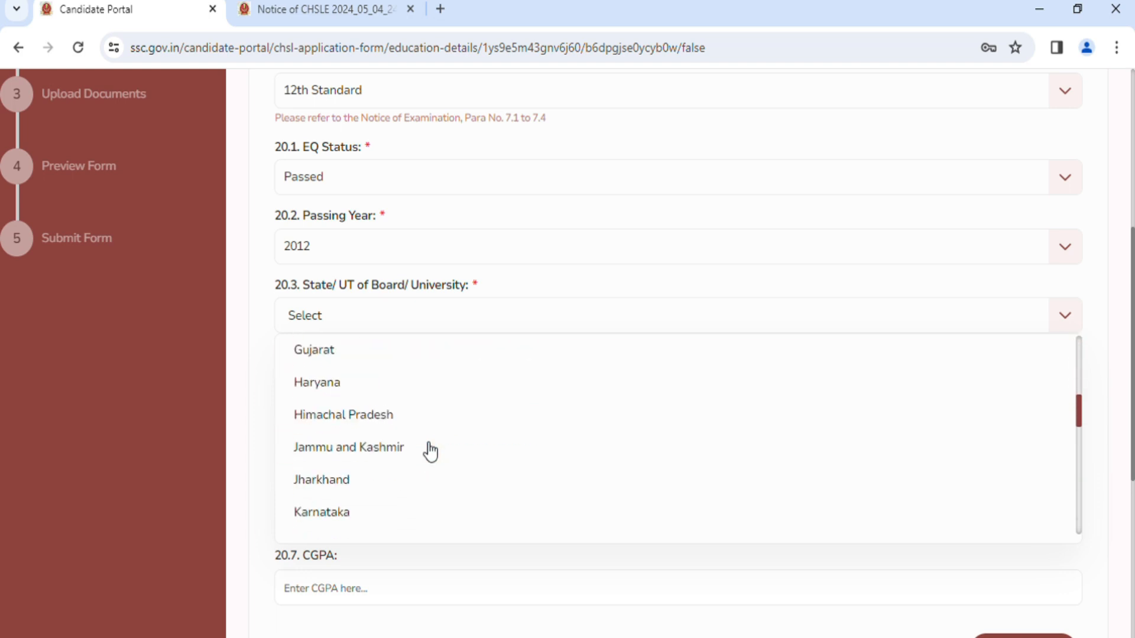
click(365, 484)
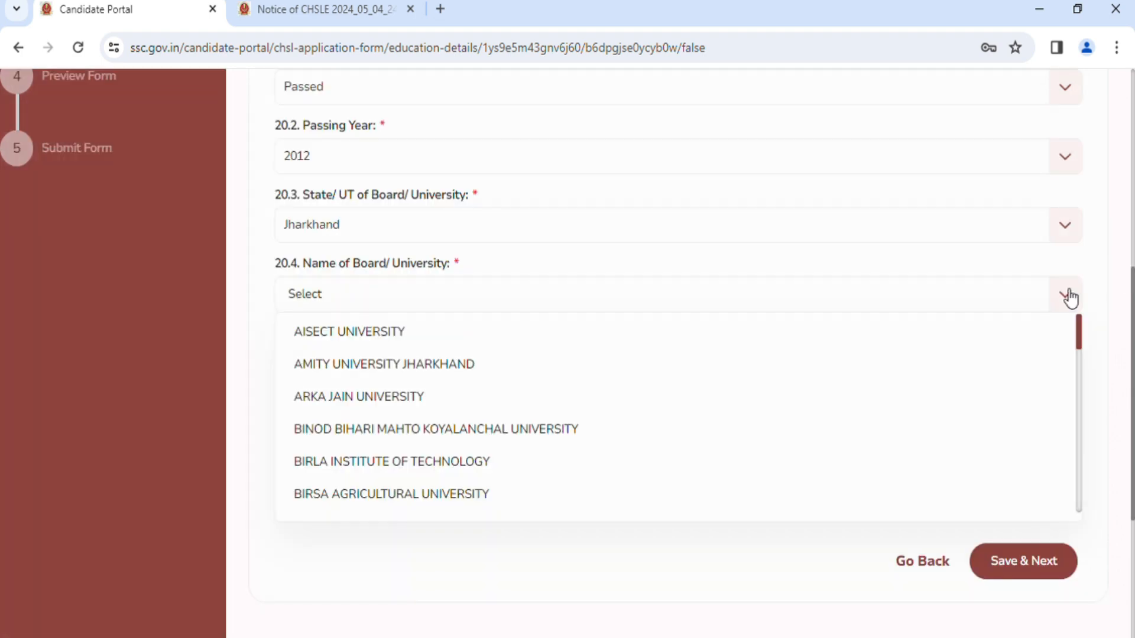
Set the qualifying education's Board/University to JHARKHAND ACADEMIC COUNCIL RANCHI and fill in the candidate's roll number.
click(1056, 301)
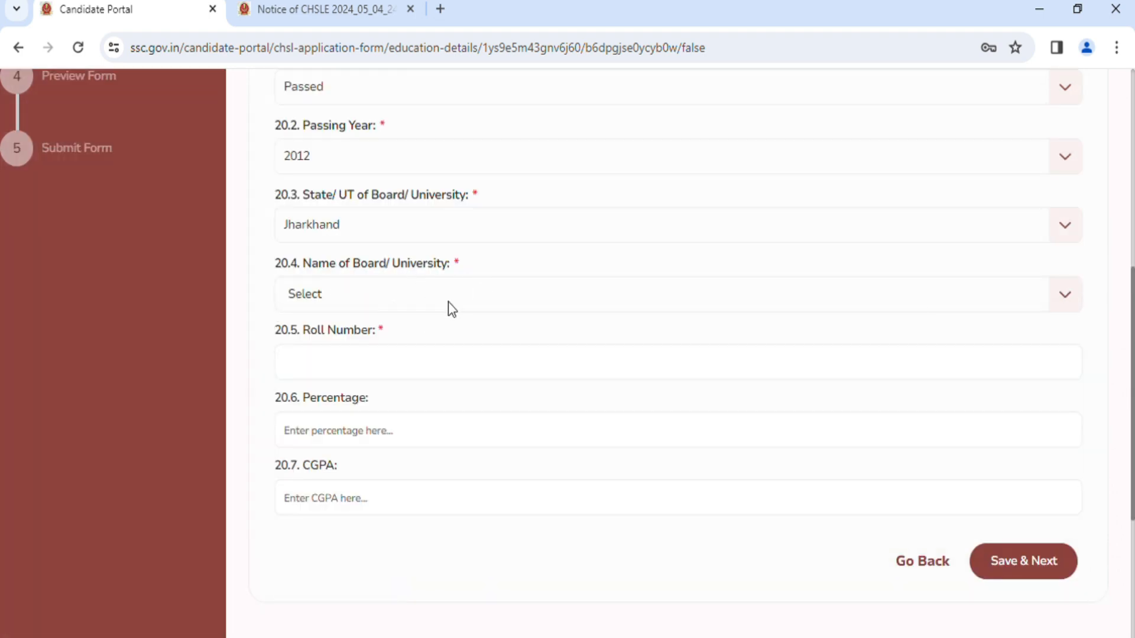
click(1068, 303)
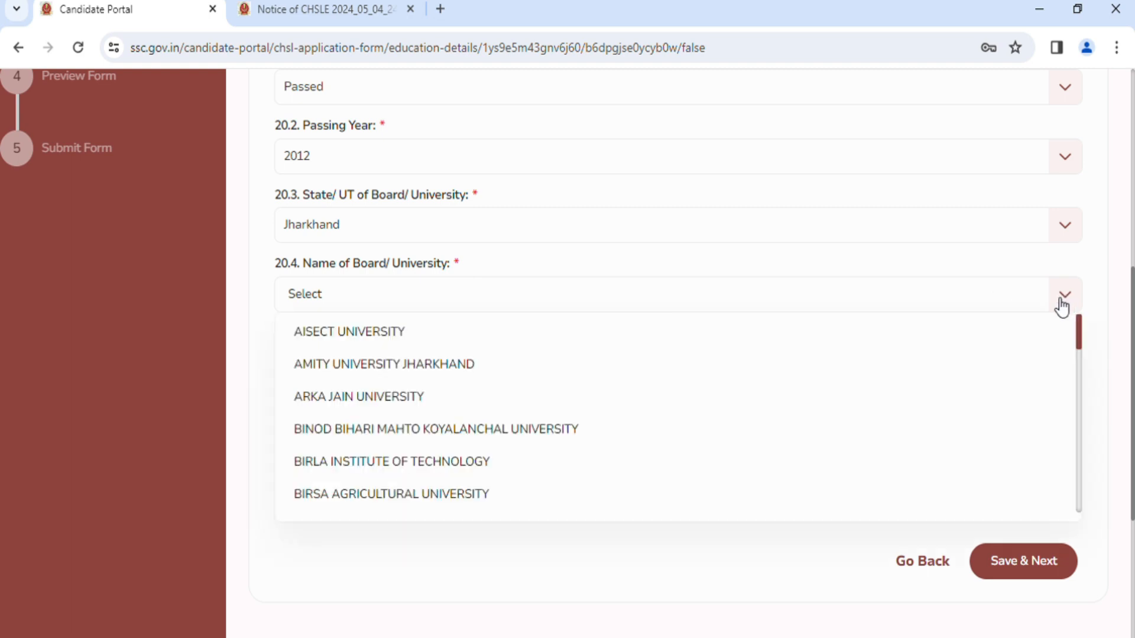
scroll(643, 388, down, 3)
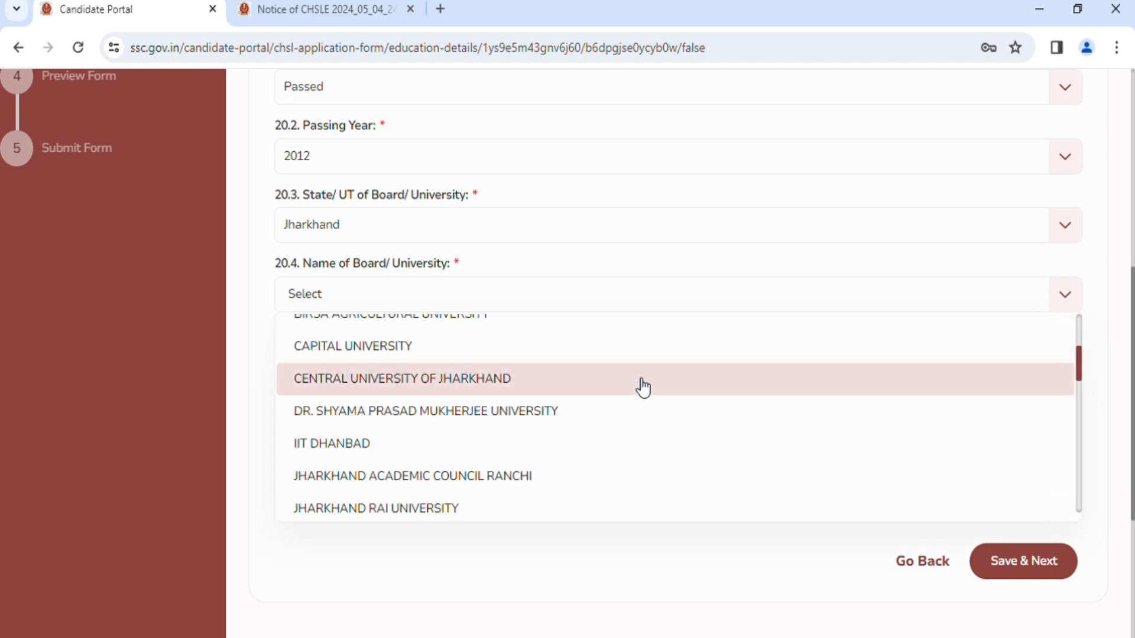
scroll(643, 389, down, 2)
scroll(643, 388, up, 2)
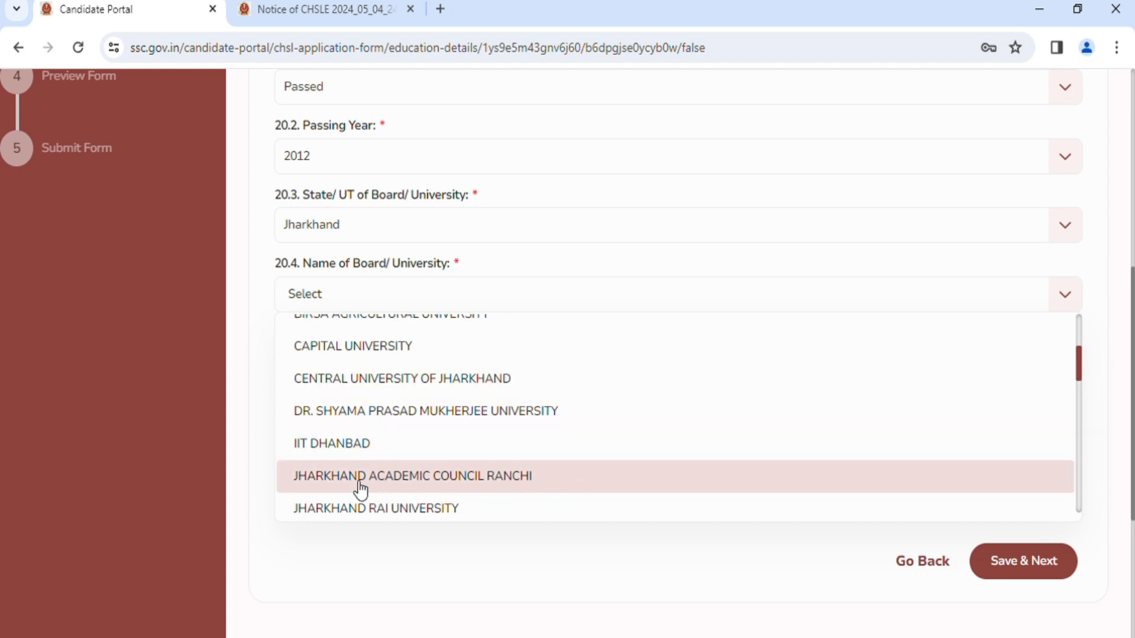
click(471, 479)
click(406, 373)
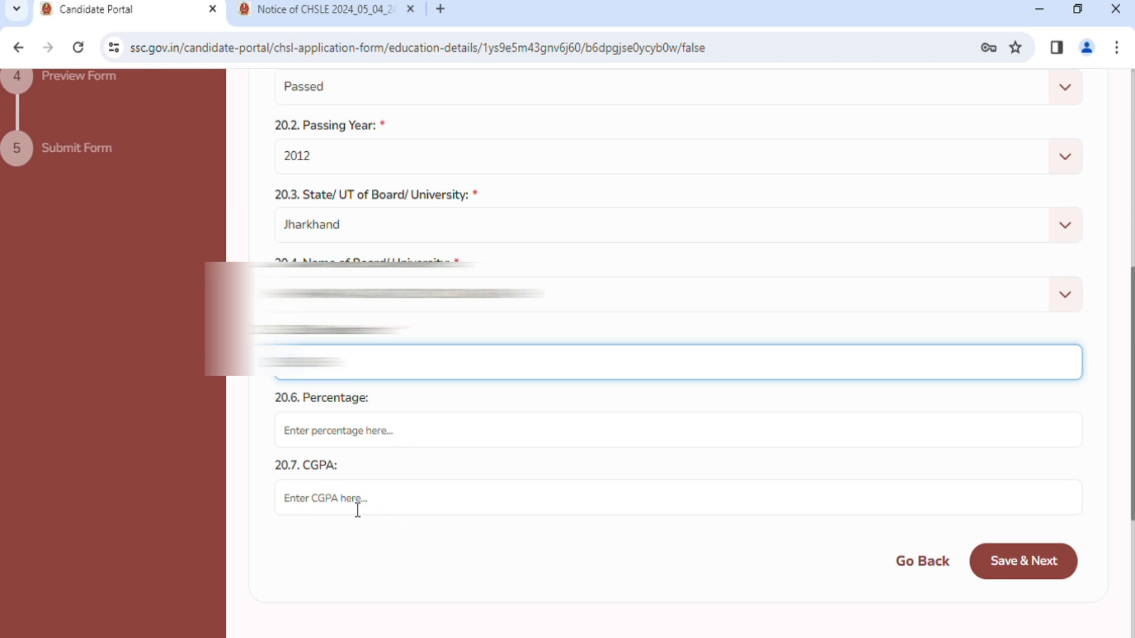
click(369, 445)
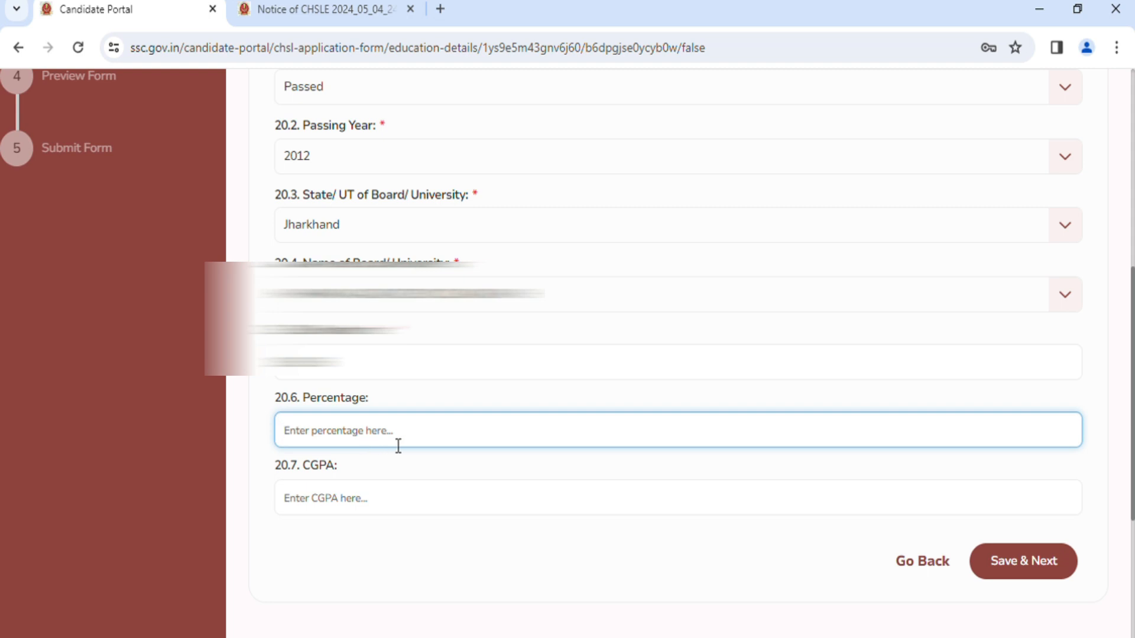
click(371, 510)
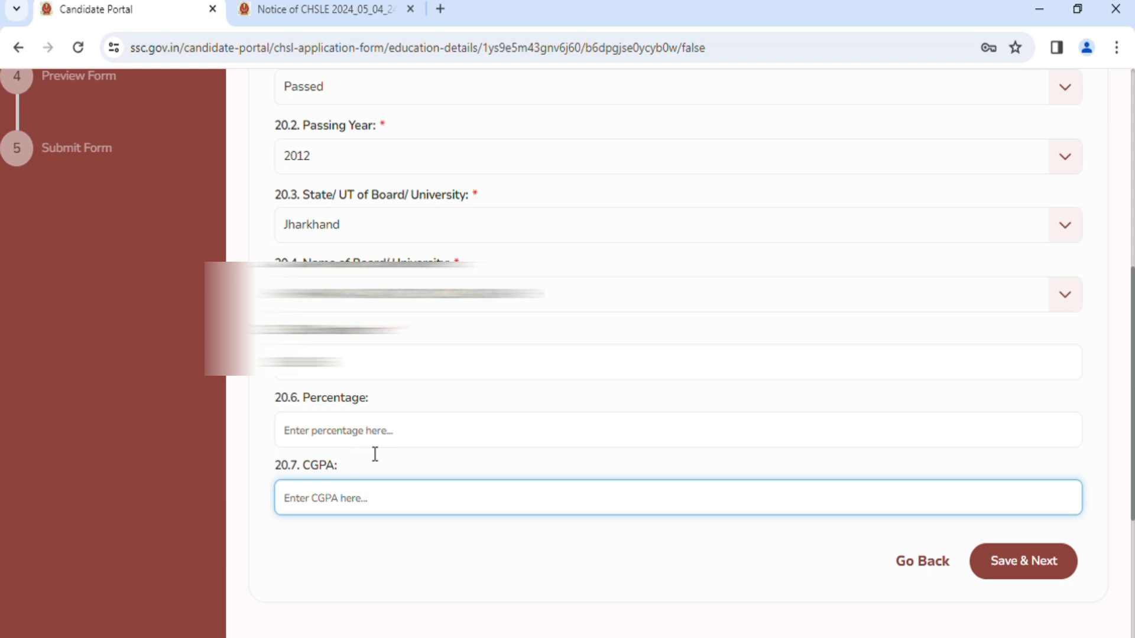
click(375, 440)
click(388, 517)
click(385, 435)
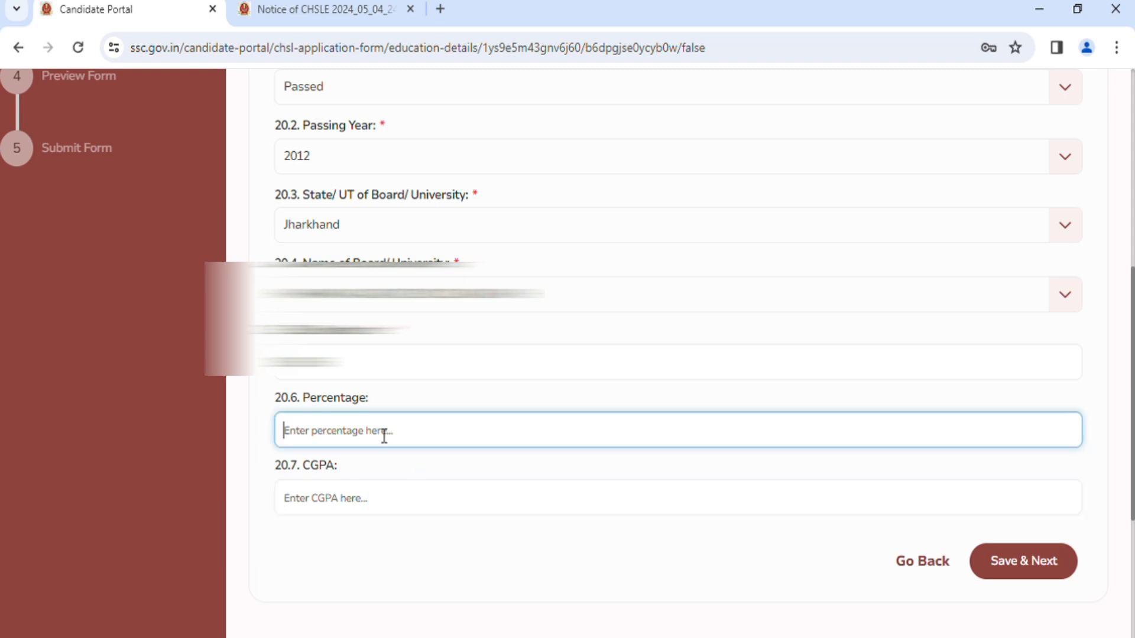
text(76)
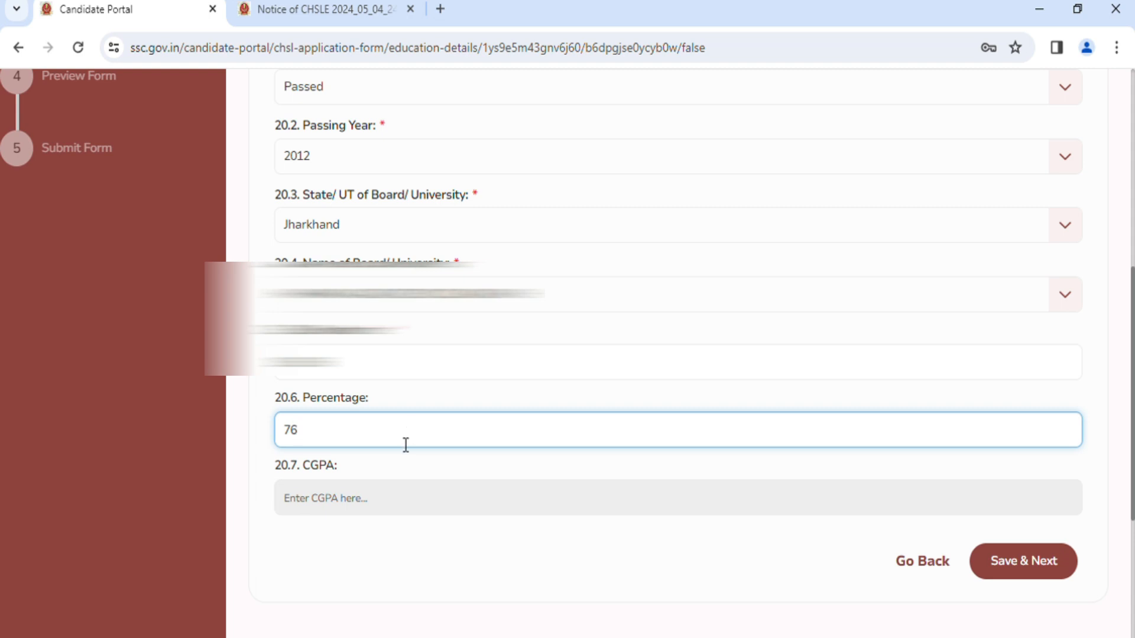
key(BackSpace)
key(BackSpace)
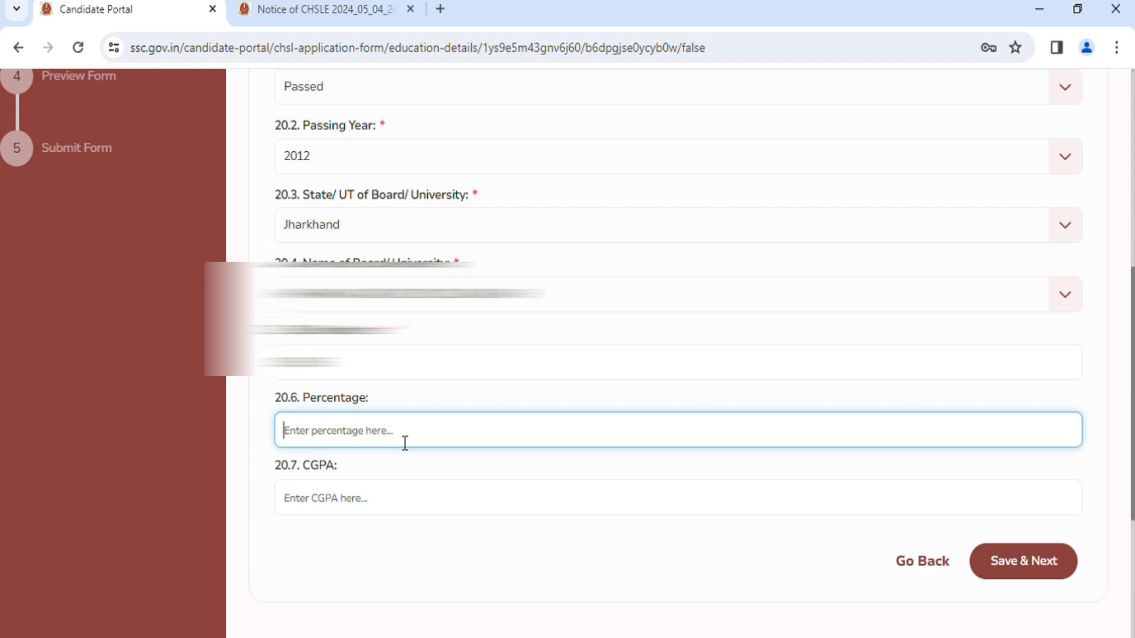
Set the qualifying education's percentage to 58.4, save the Education Details and continue to Additional Information-I.
text(58.4)
scroll(473, 440, down, 2)
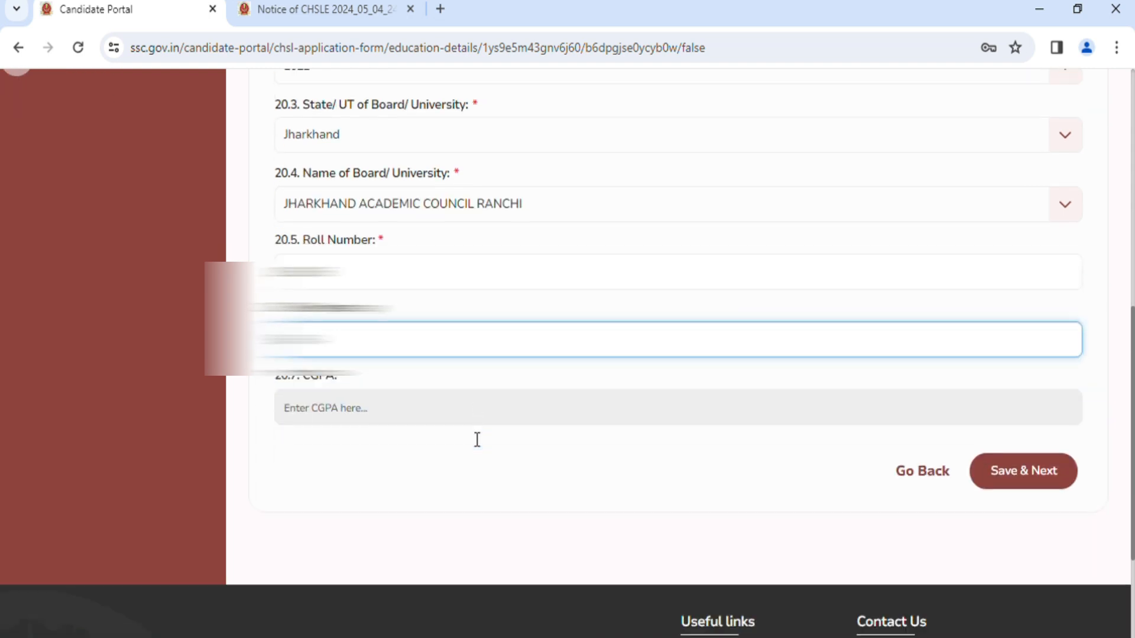
click(1044, 483)
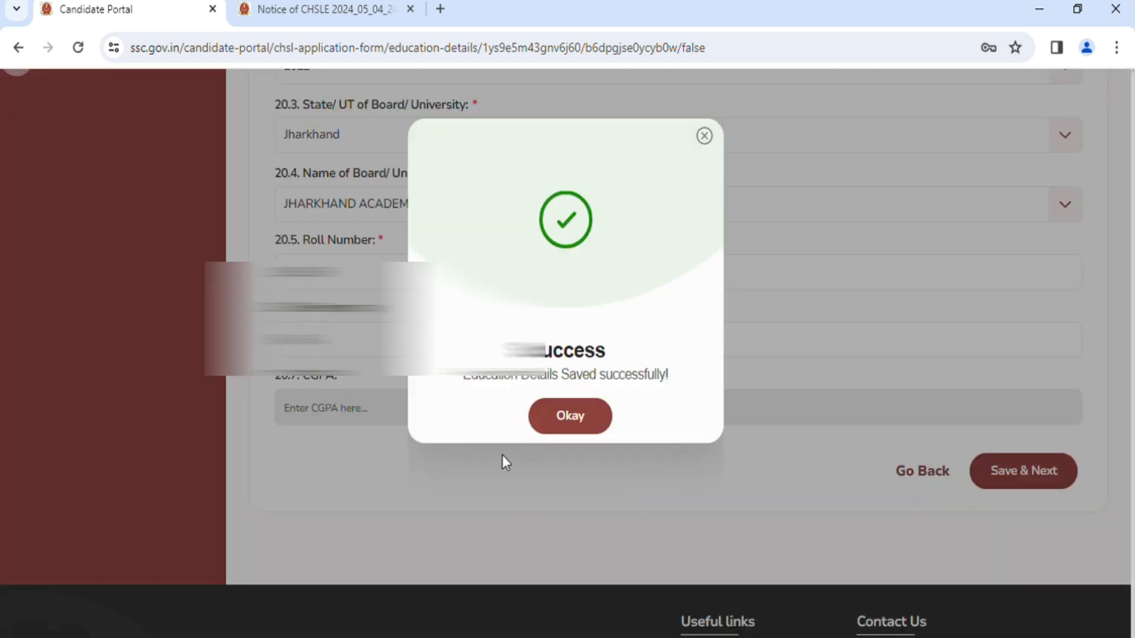
click(587, 419)
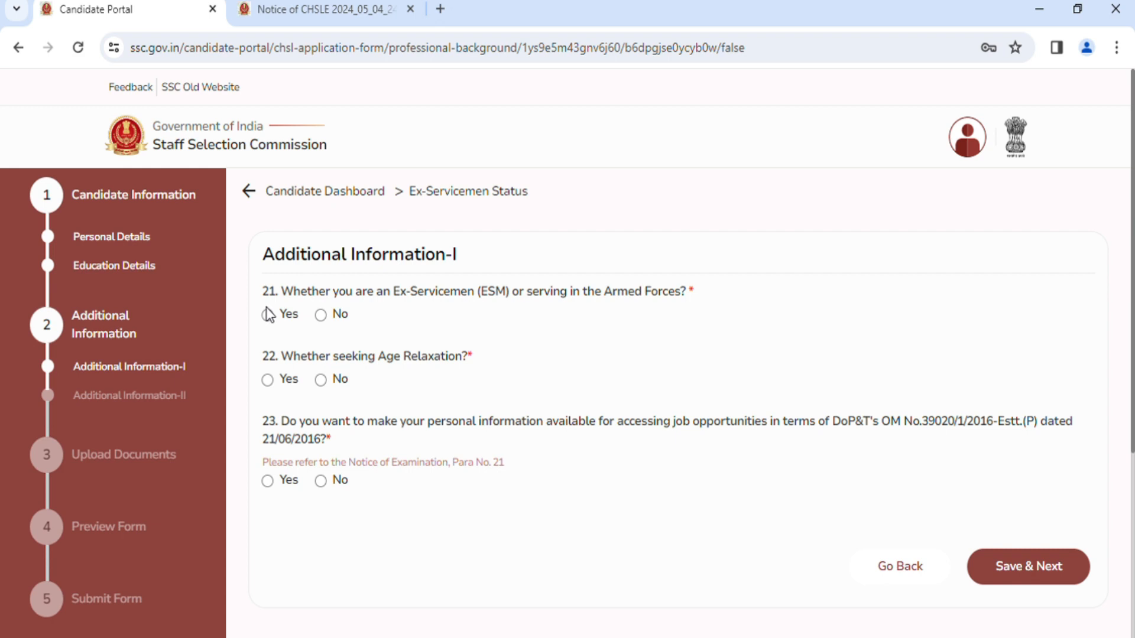
Answer No to Ex-Servicemen or Armed Forces service and Yes to age relaxation, with age relaxation code 01 - SC/ST.
click(320, 323)
click(269, 381)
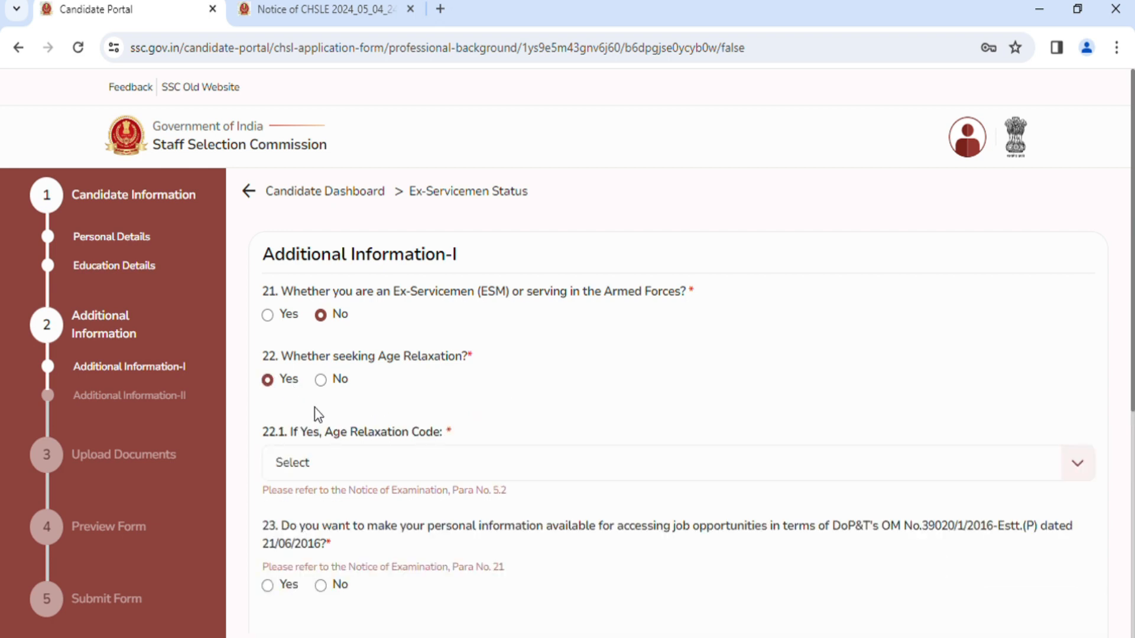
click(504, 471)
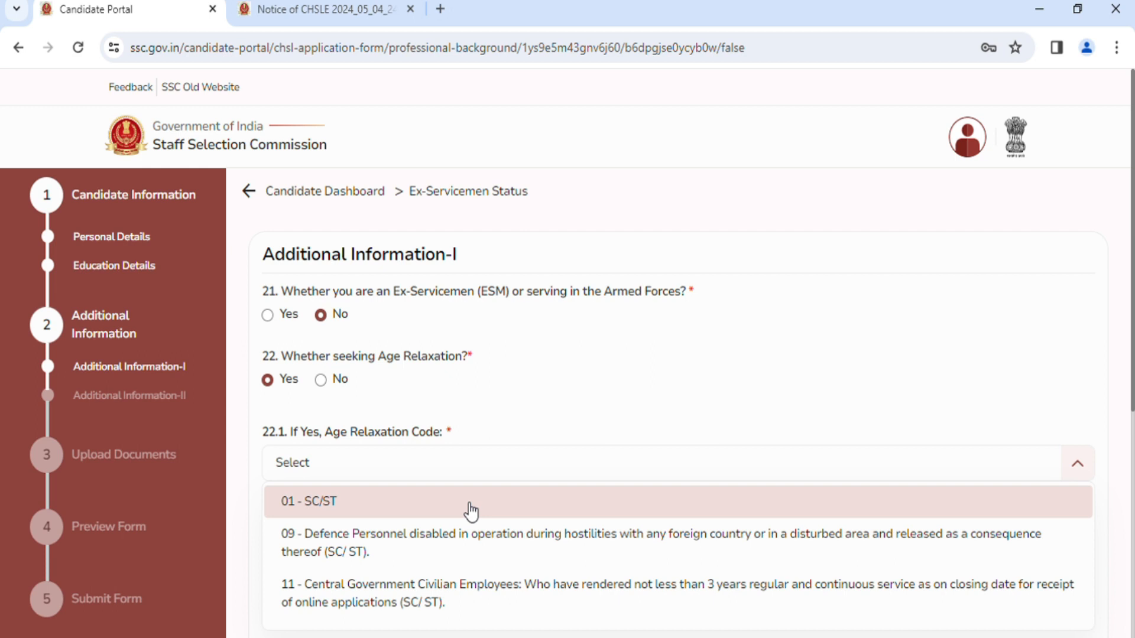
click(431, 500)
Answer No to sharing personal information for job opportunities, save Additional Information-I and continue to Additional Information-II.
scroll(522, 436, down, 3)
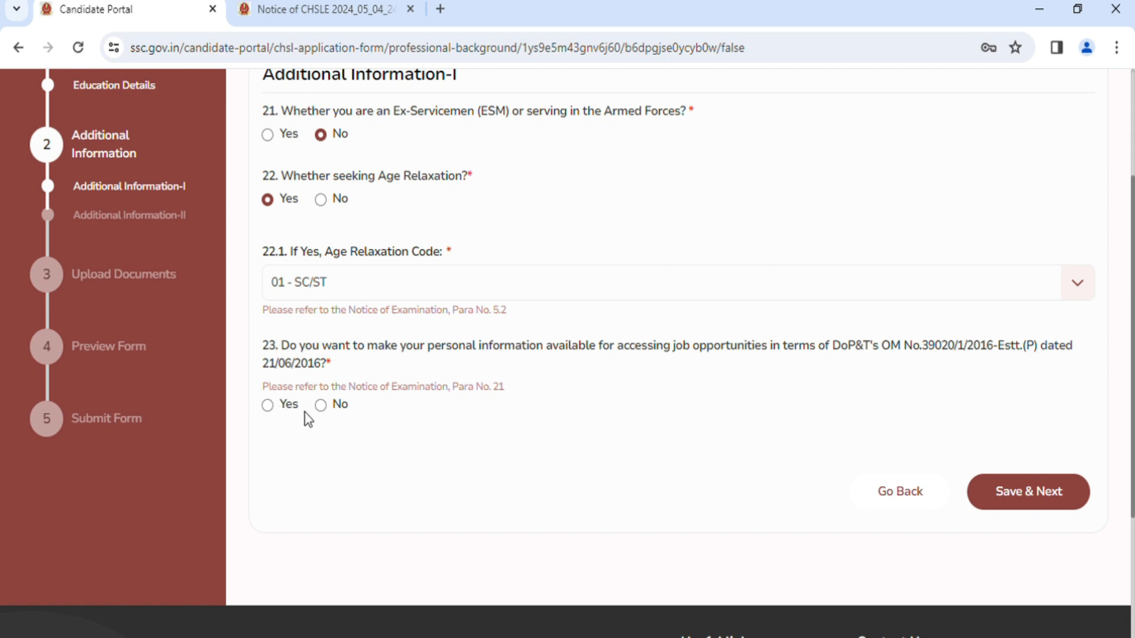
click(319, 407)
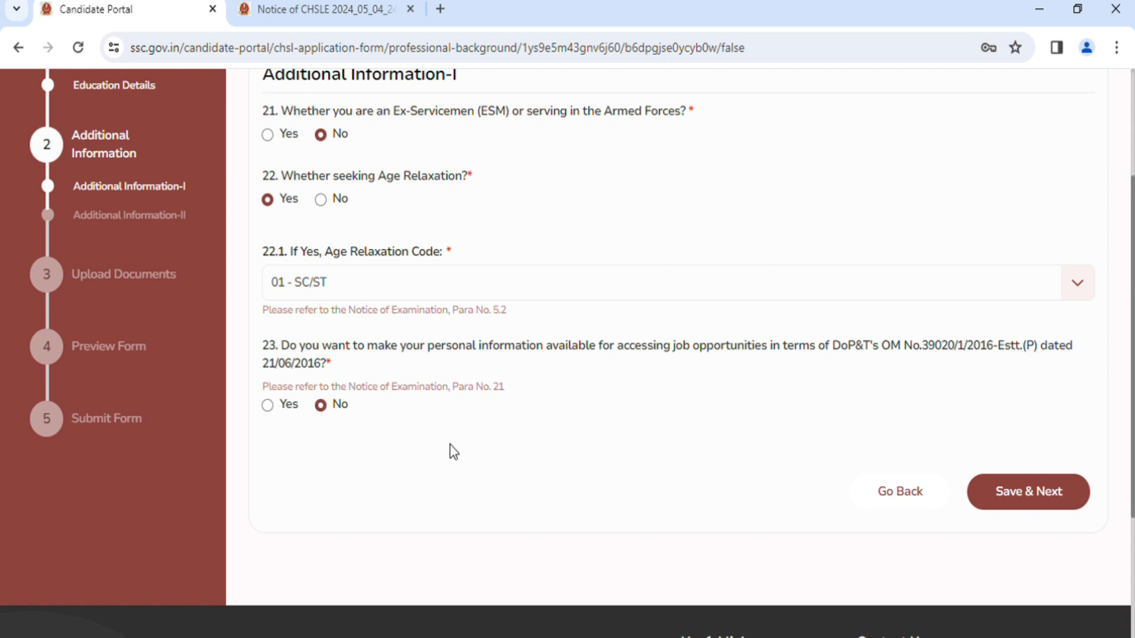
click(1045, 505)
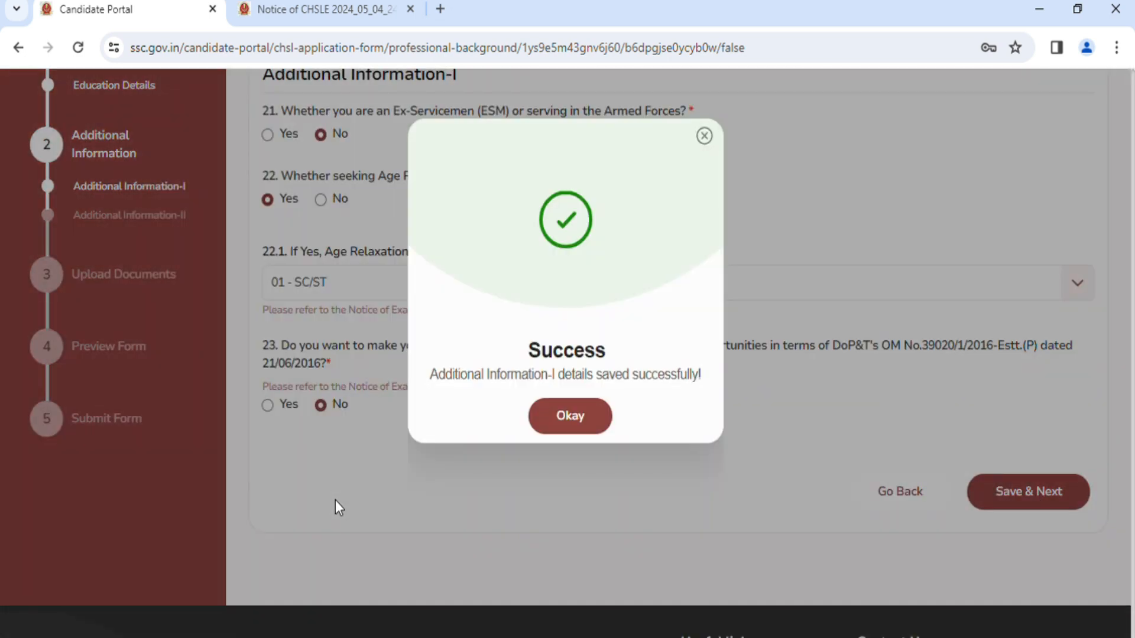
click(584, 421)
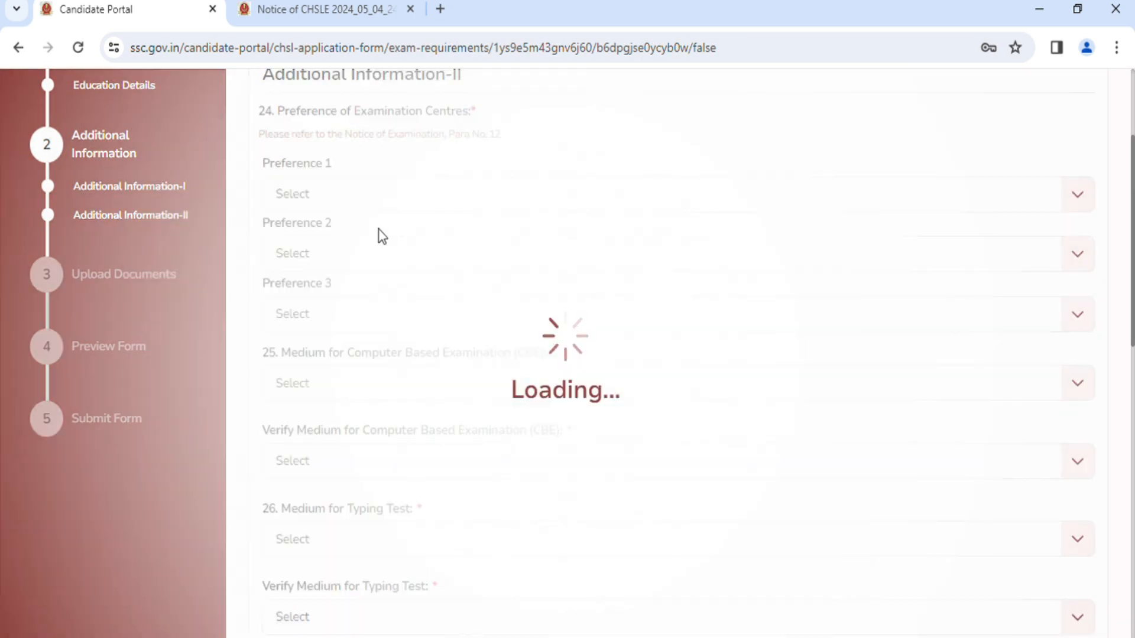
Set examination centre Preference 1 to ER-Dhanbad (4206) and Preference 2 to ER-Ranchi (4205).
scroll(382, 233, up, 2)
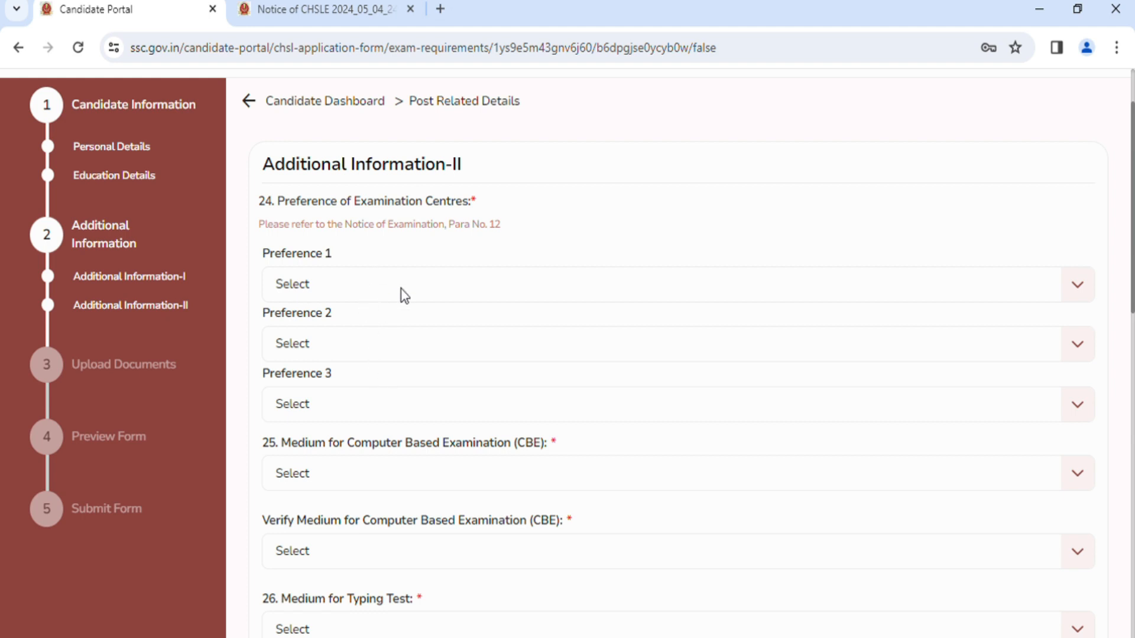
click(417, 293)
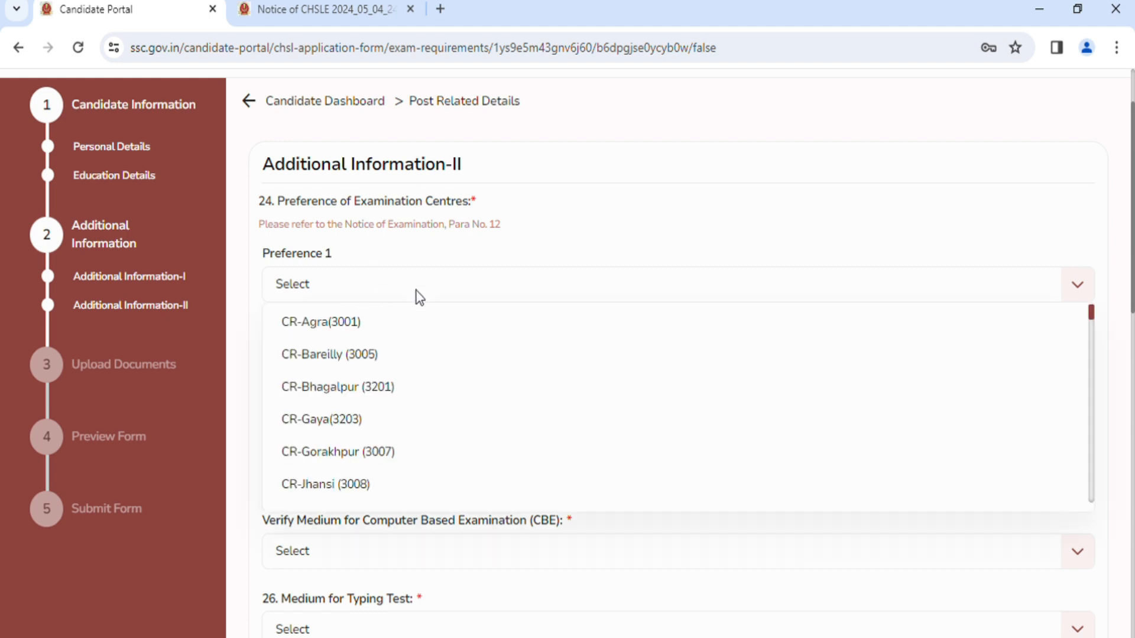
scroll(428, 369, down, 3)
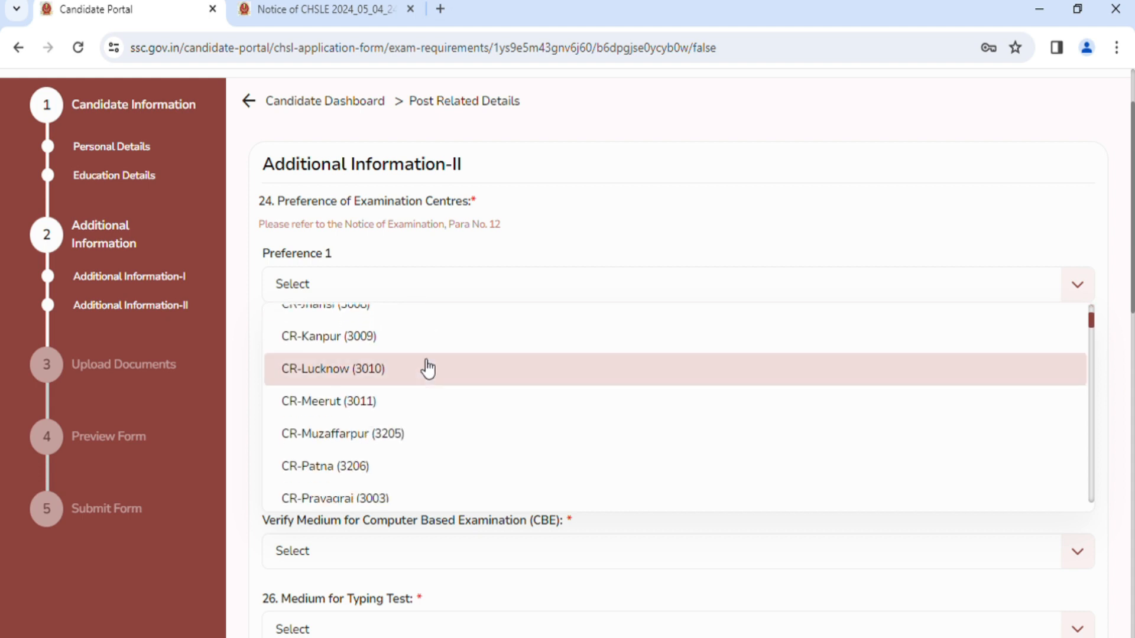
scroll(427, 369, down, 2)
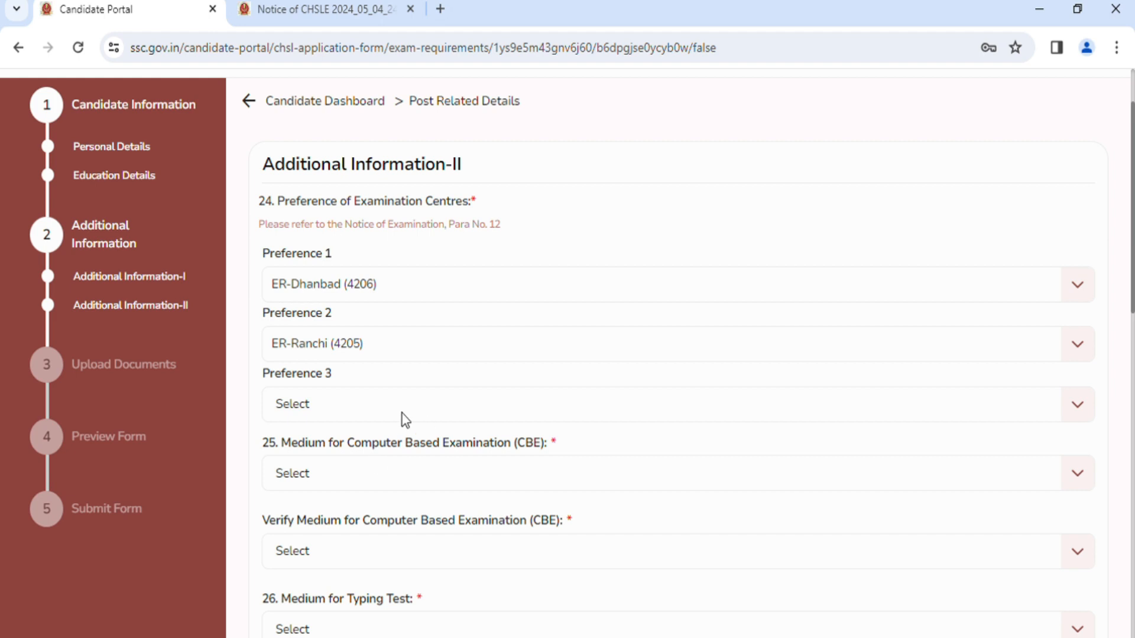
Set examination centre Preference 3 to ER-Jamshedpur (4207).
scroll(401, 413, down, 1)
click(363, 319)
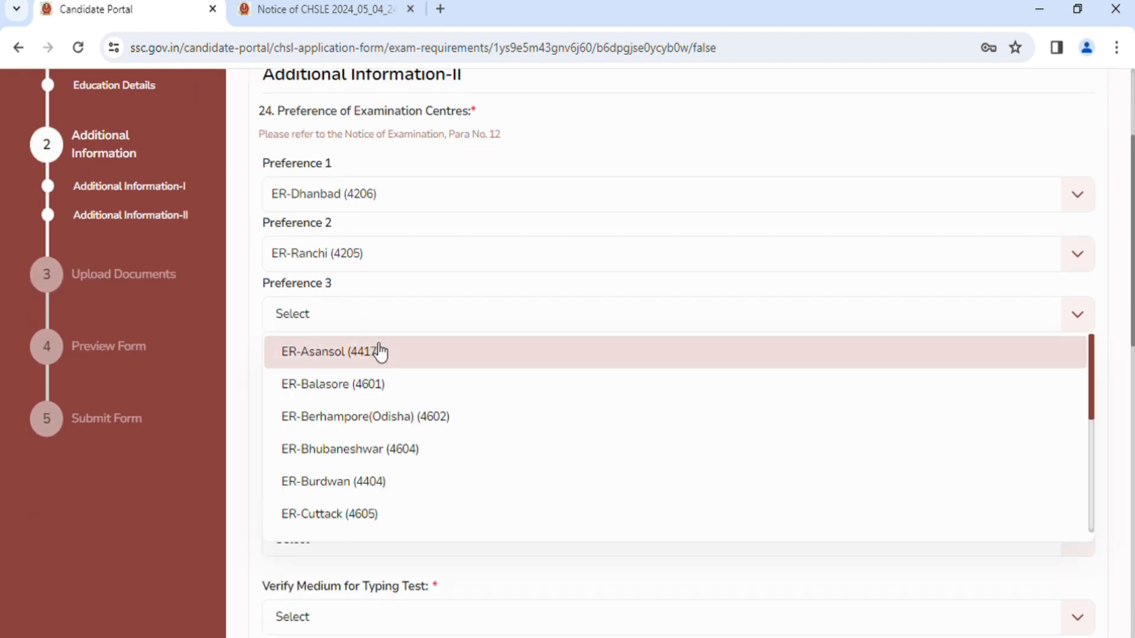
scroll(391, 403, down, 2)
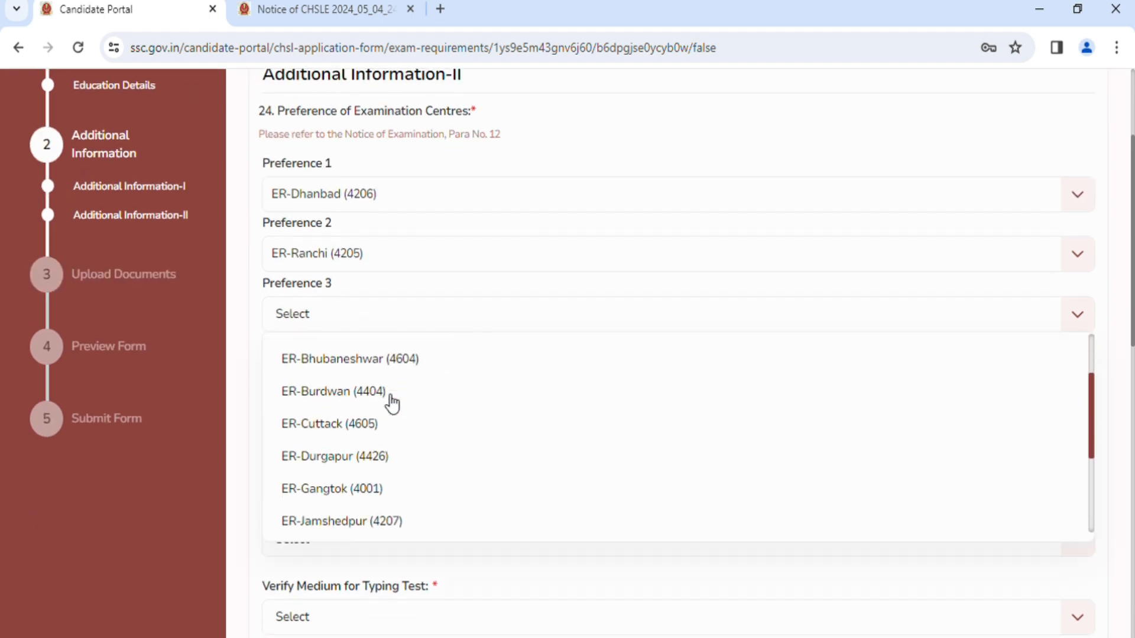
scroll(391, 404, down, 2)
click(368, 433)
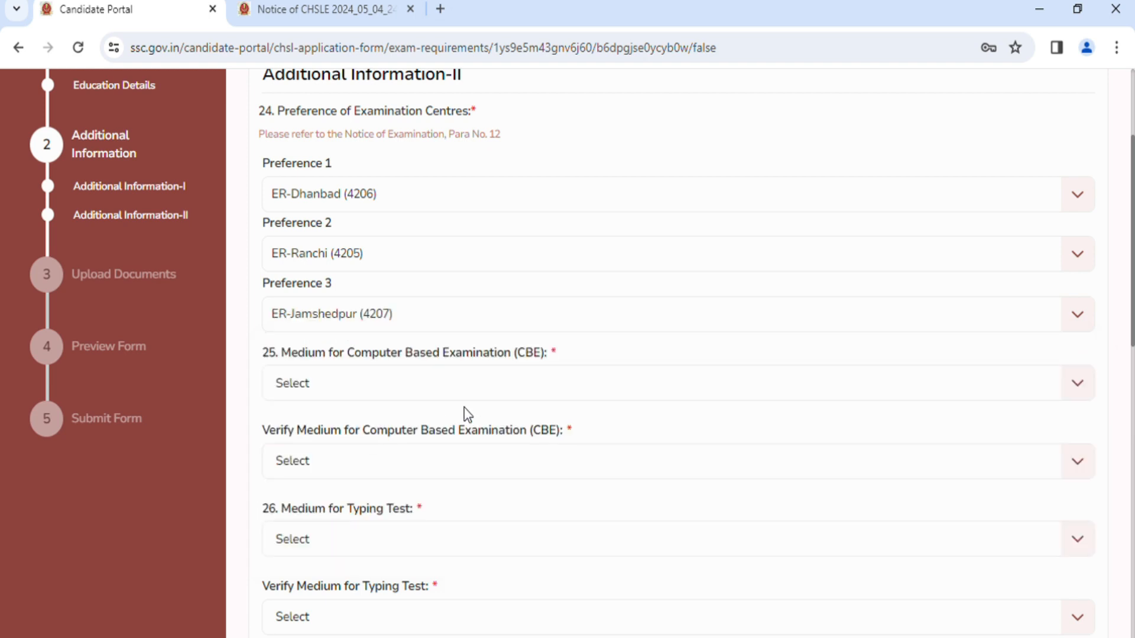
Set both the Medium for Computer Based Examination (CBE) and its verification to 01 - Hindi.
scroll(480, 397, down, 1)
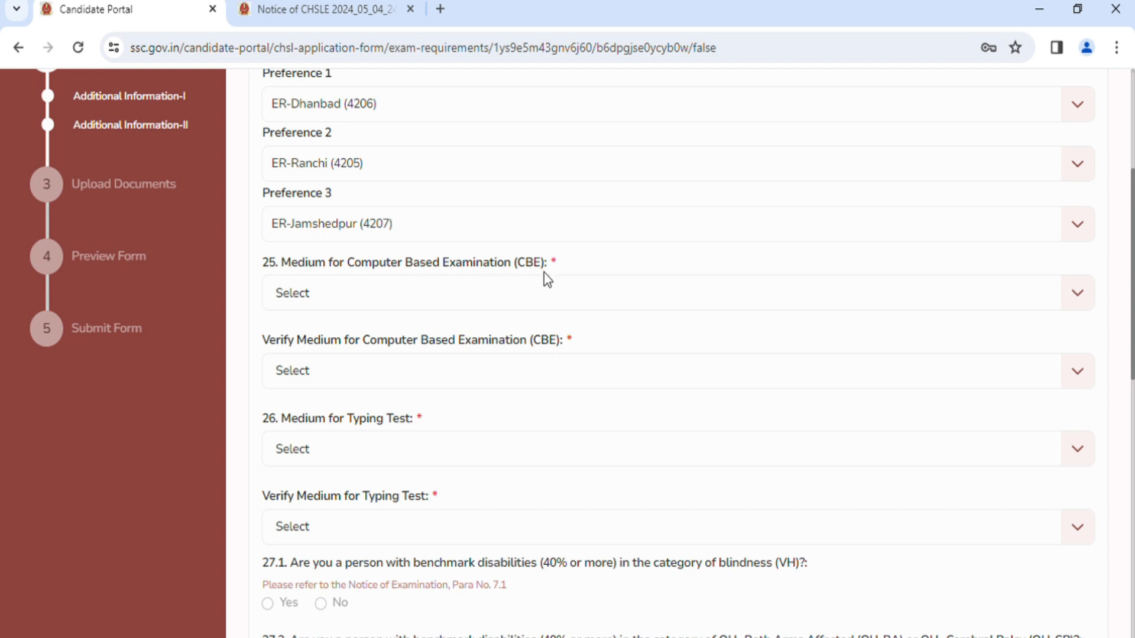
click(390, 307)
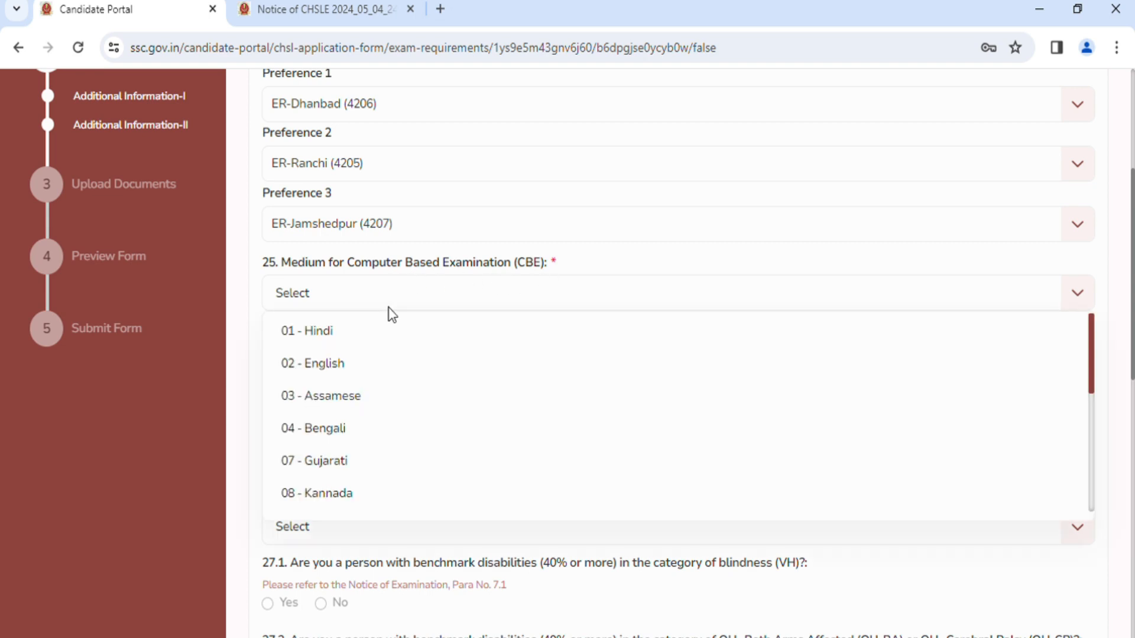
click(388, 308)
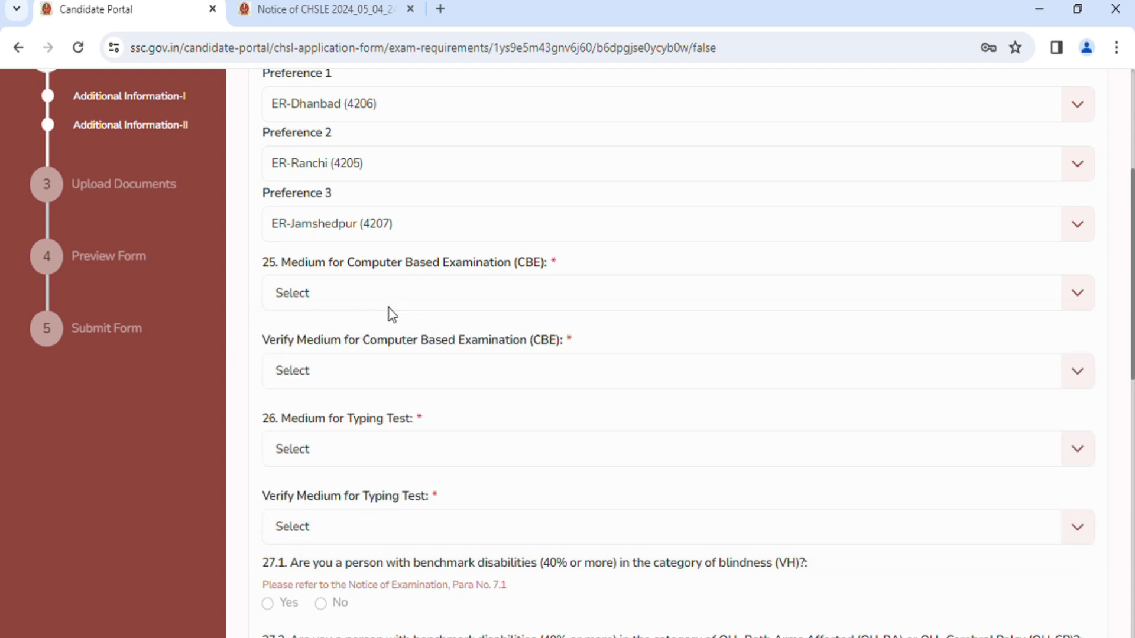
click(389, 308)
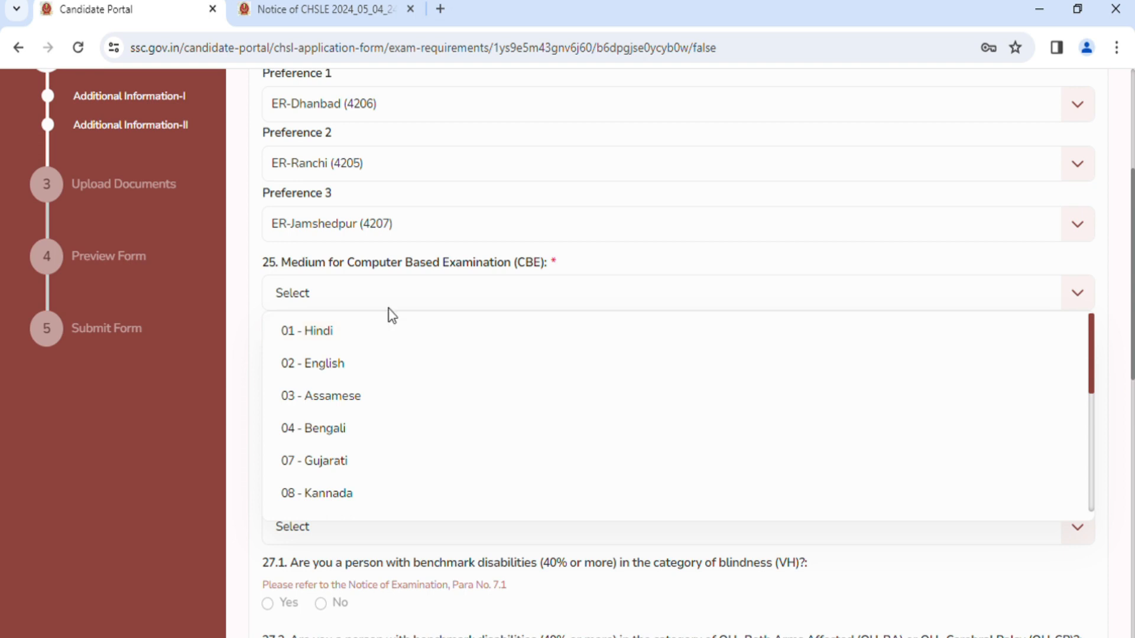
click(377, 341)
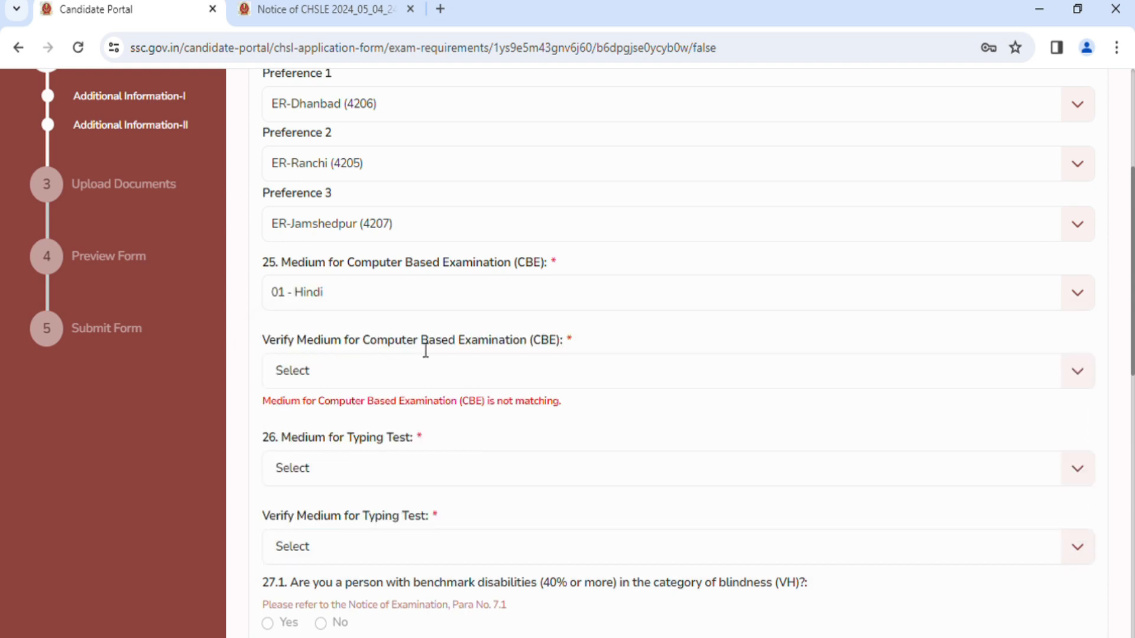
scroll(471, 344, down, 2)
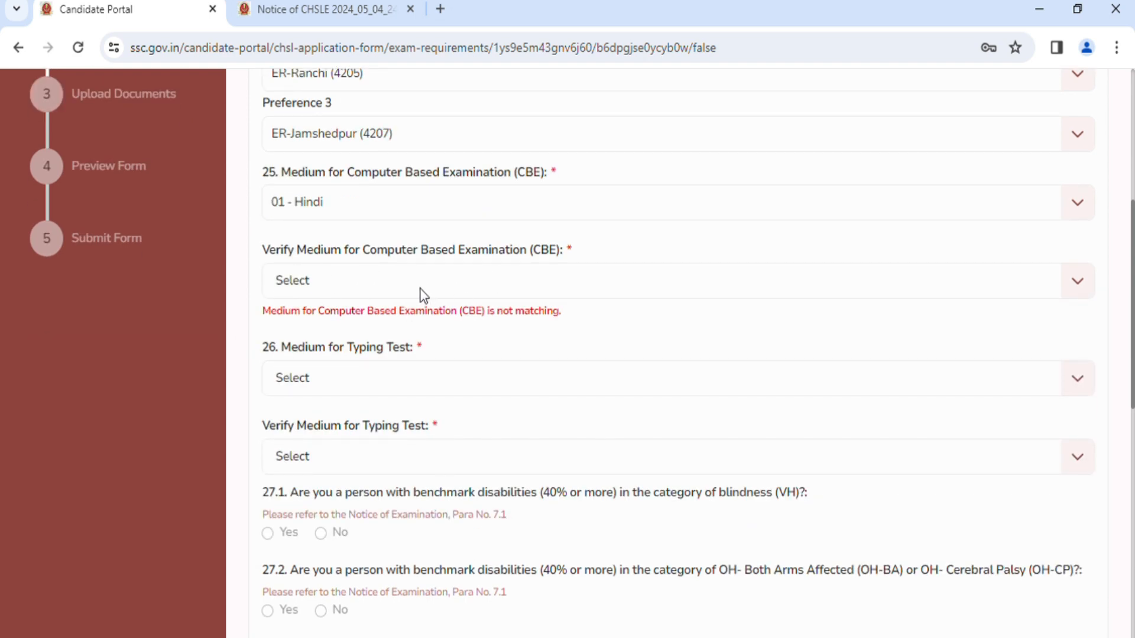
click(383, 286)
click(385, 324)
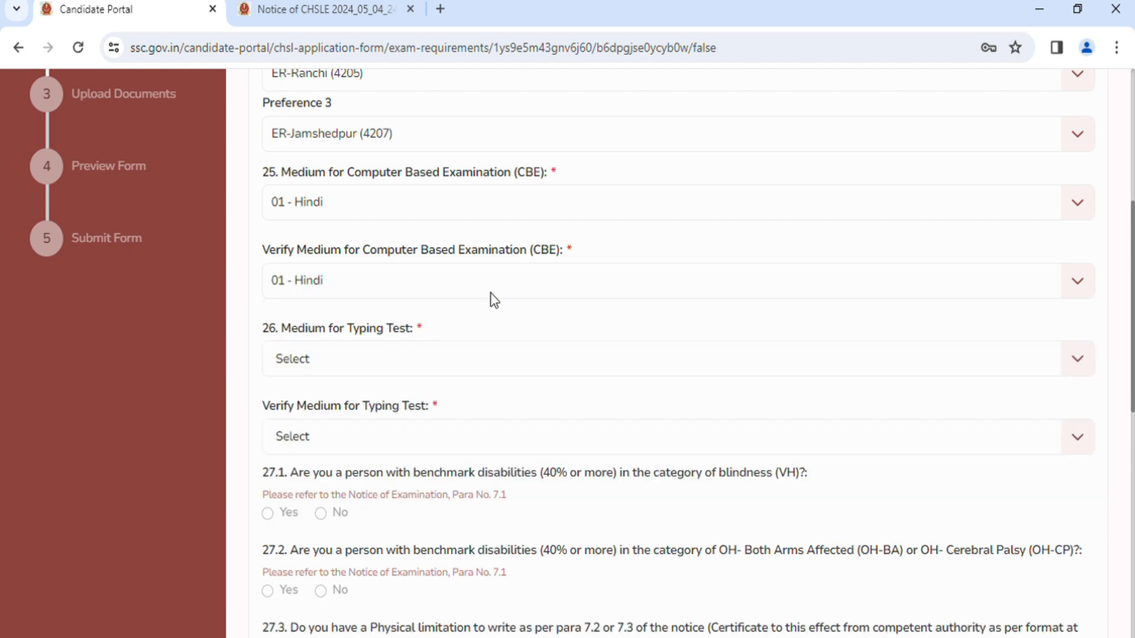
Set both the Medium for Typing Test and its verification to English.
scroll(496, 299, down, 2)
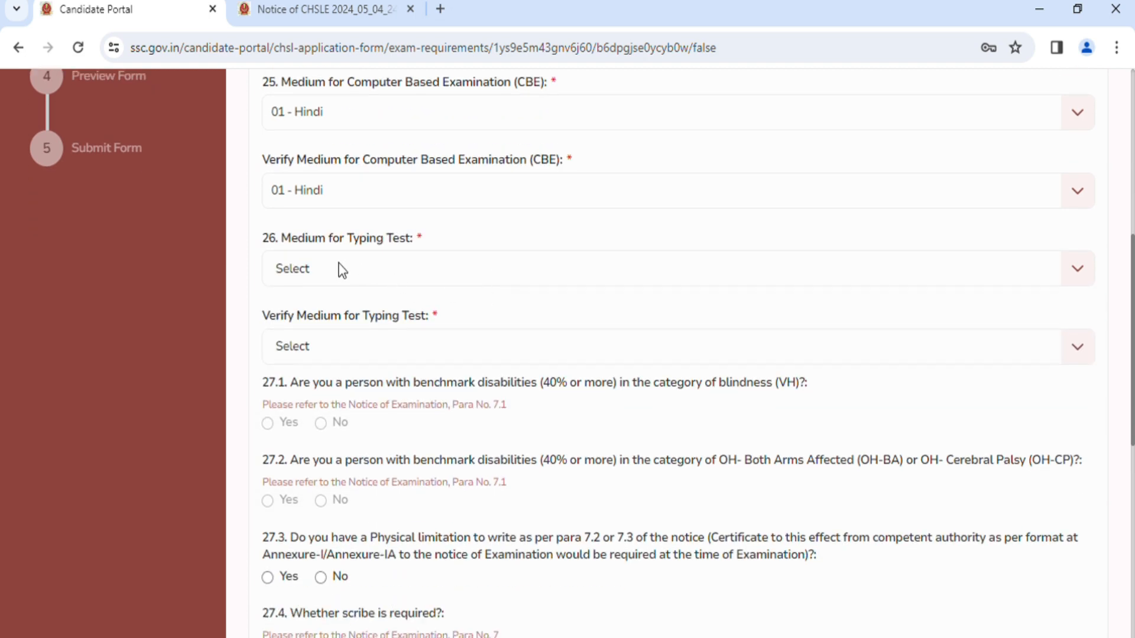
click(425, 271)
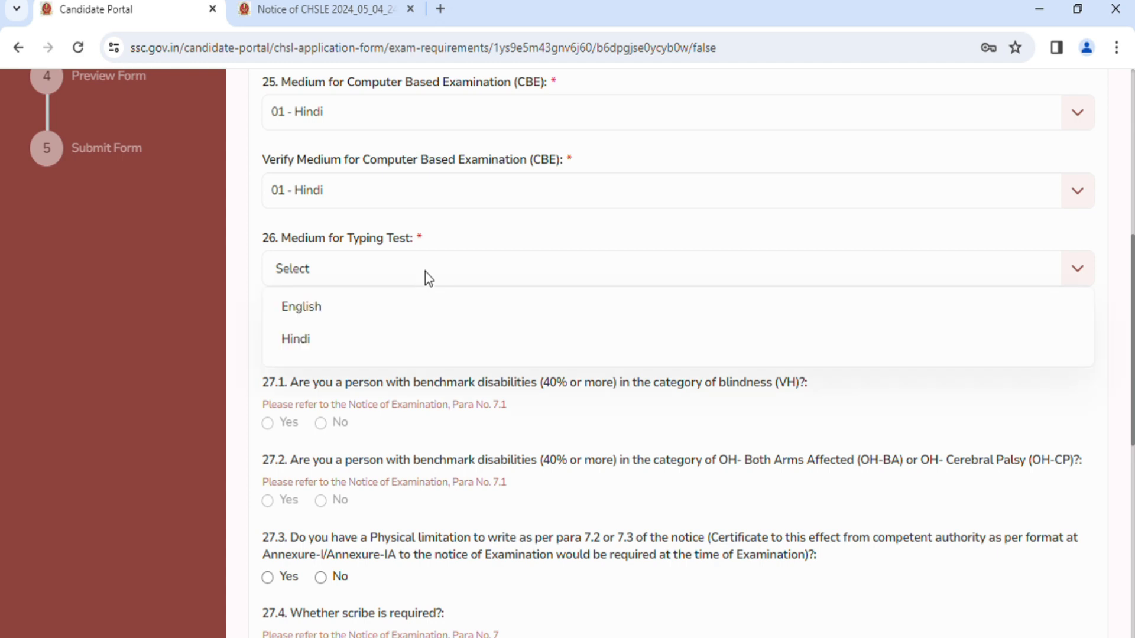
click(431, 281)
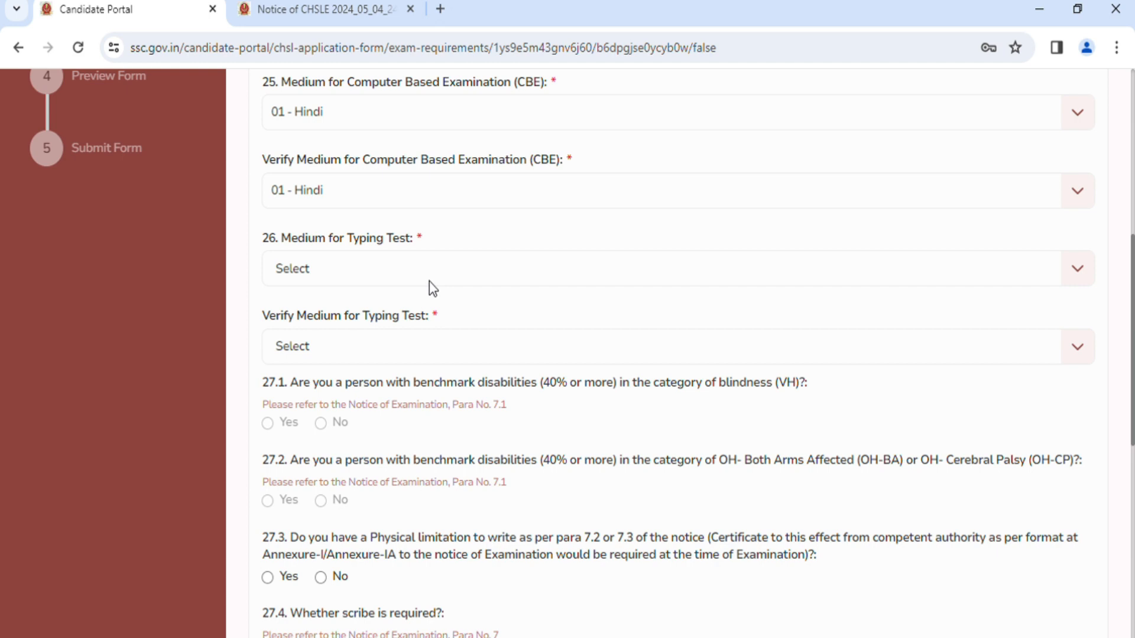
click(400, 283)
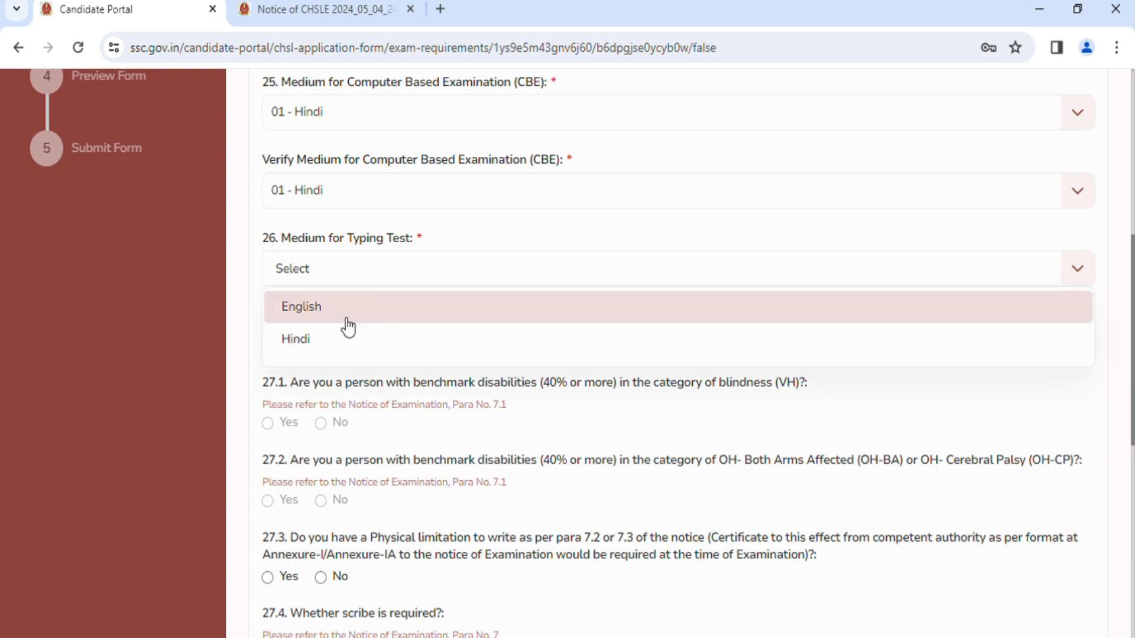
click(372, 313)
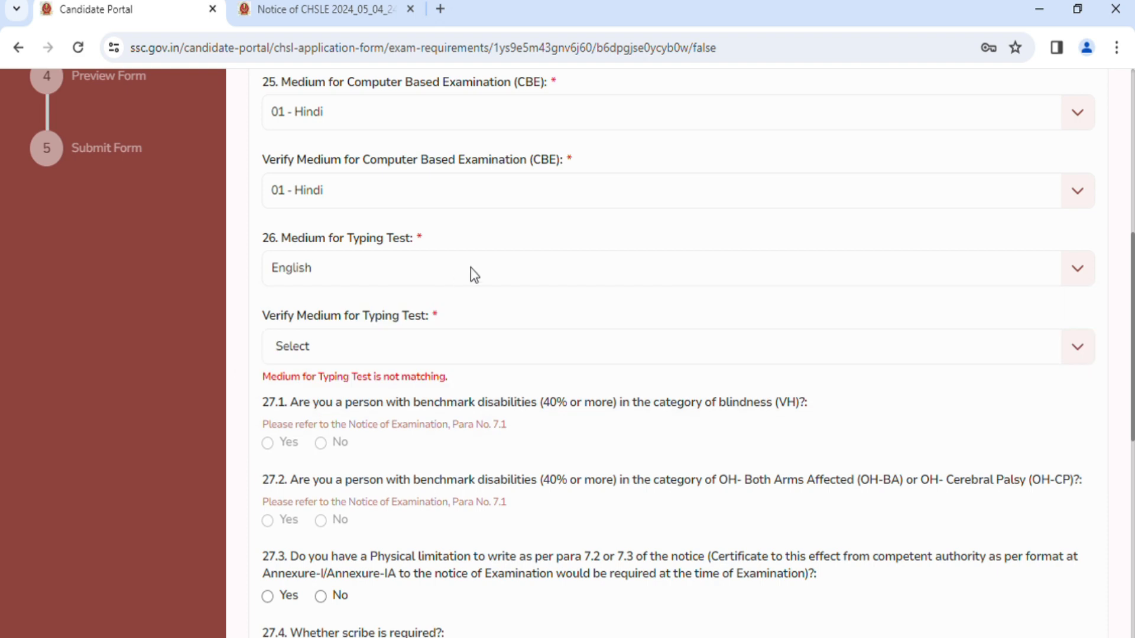
scroll(477, 274, down, 2)
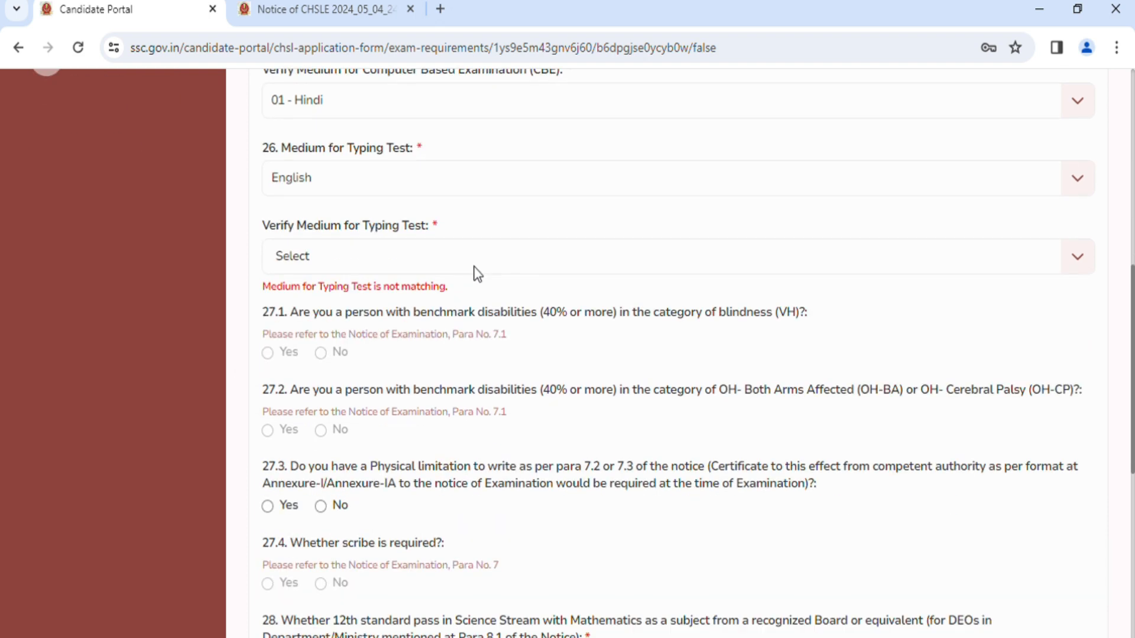
click(352, 260)
click(345, 298)
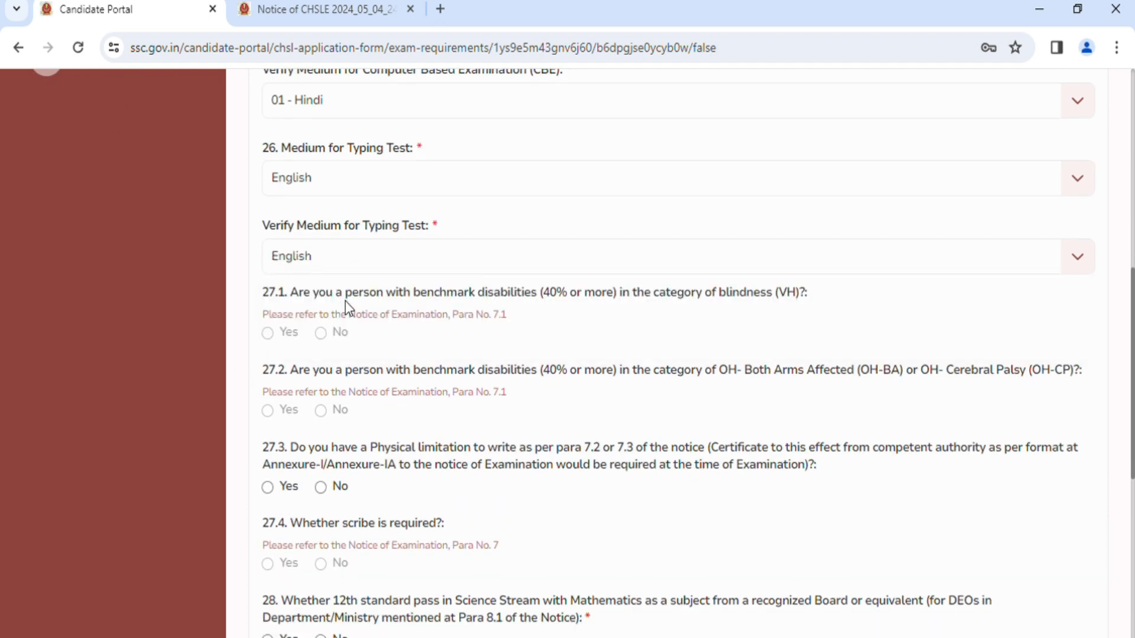
Answer No to question 27.3 about having a physical limitation to write.
scroll(613, 296, down, 2)
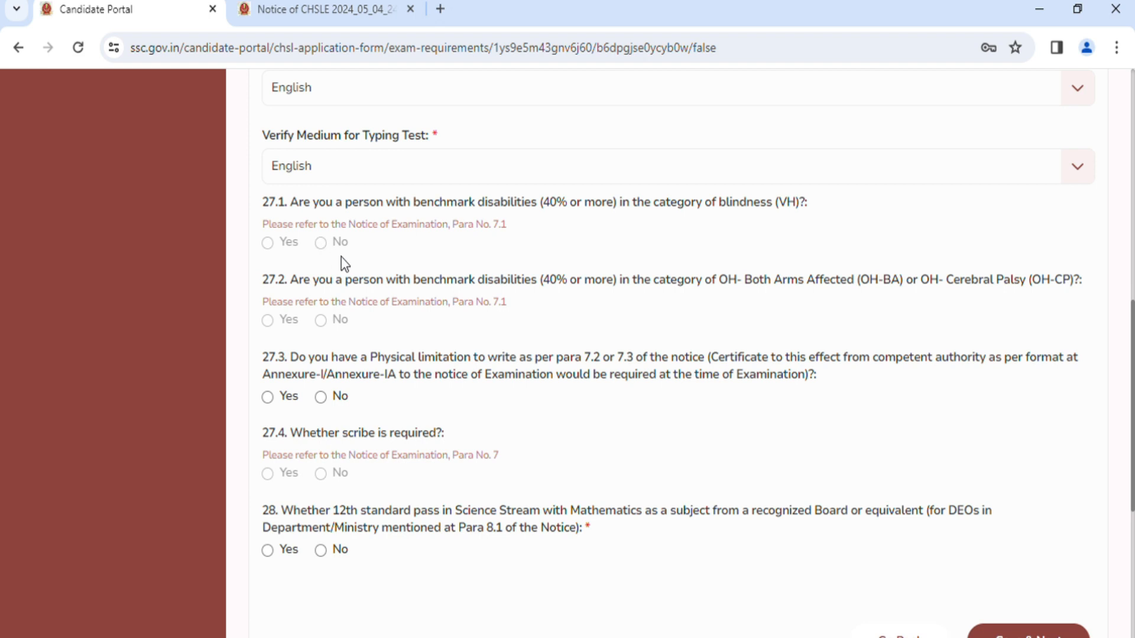
scroll(402, 316, down, 2)
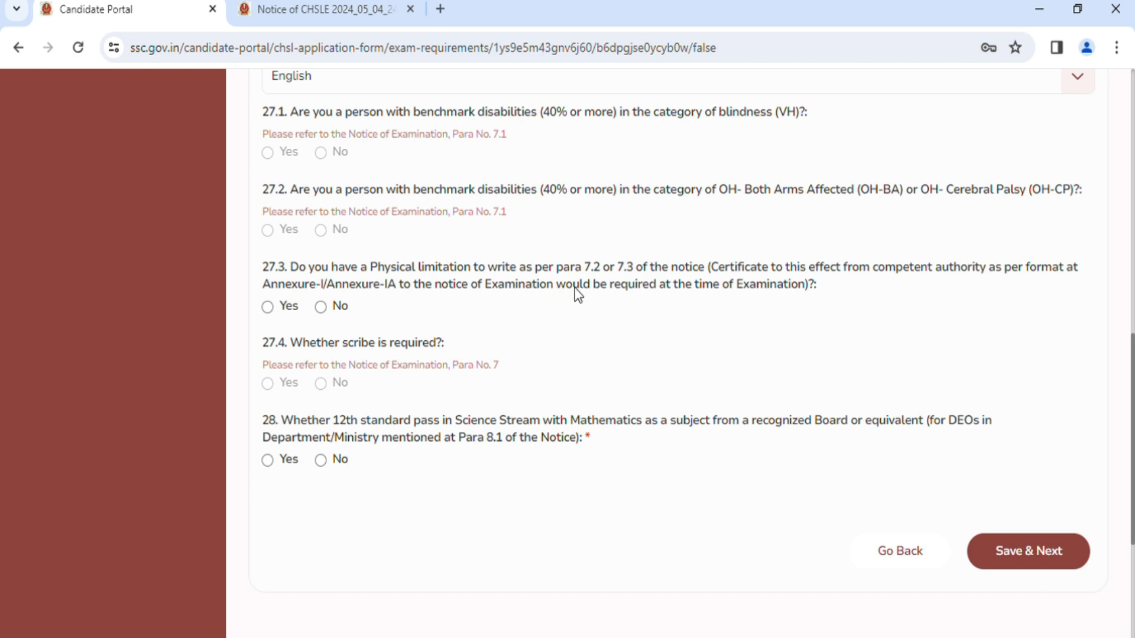
click(321, 307)
Answer Yes to question 28 on passing 12th in Science Stream with Mathematics, save Additional Information-II and continue to the document upload.
scroll(494, 314, down, 2)
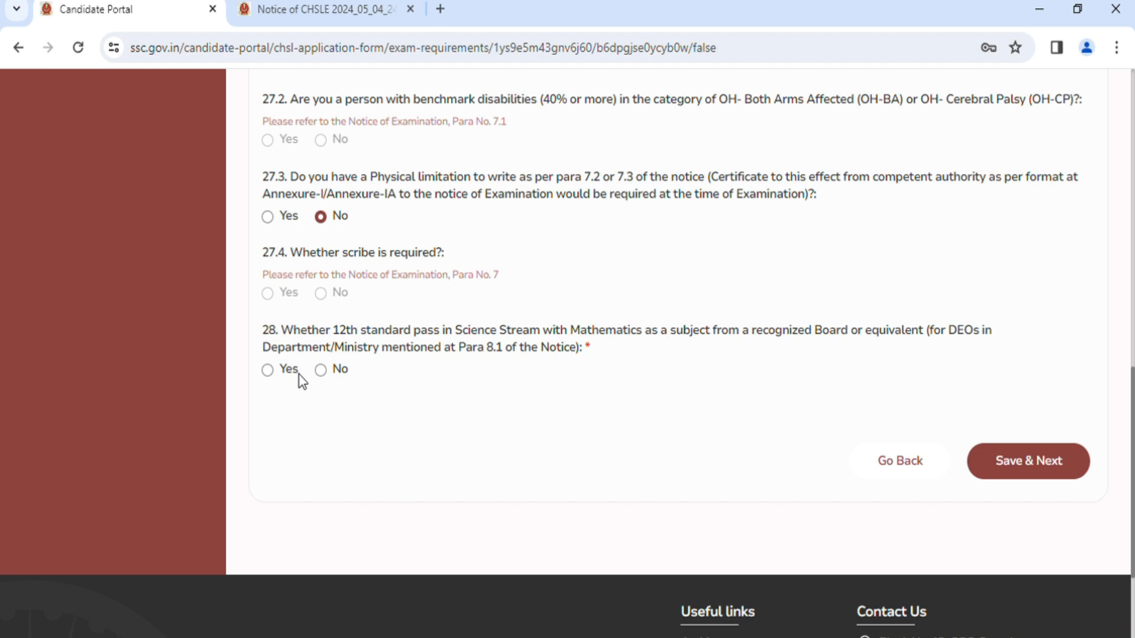
click(269, 373)
click(1051, 477)
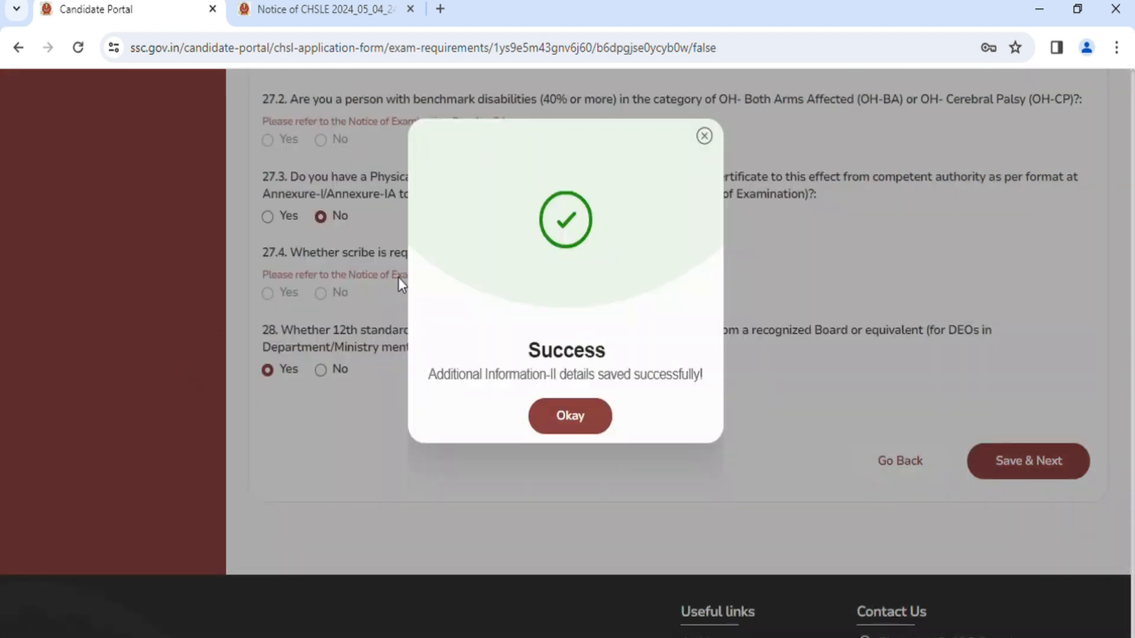
click(575, 422)
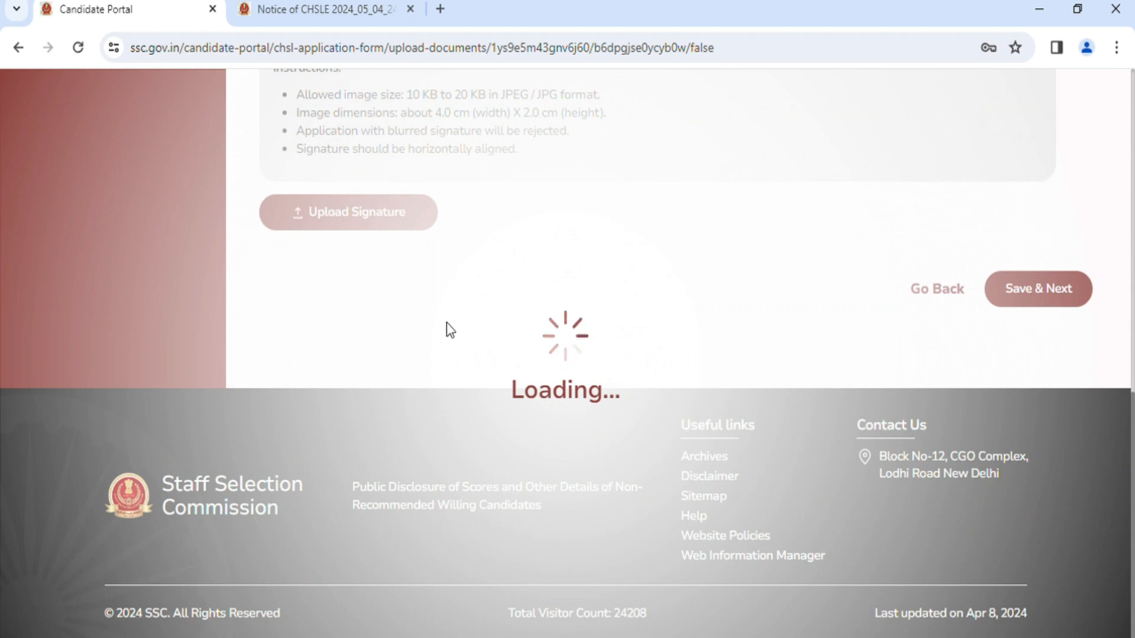
Examine the live photograph capture instructions, the QR code option for the app and the signature upload requirements.
scroll(460, 319, up, 10)
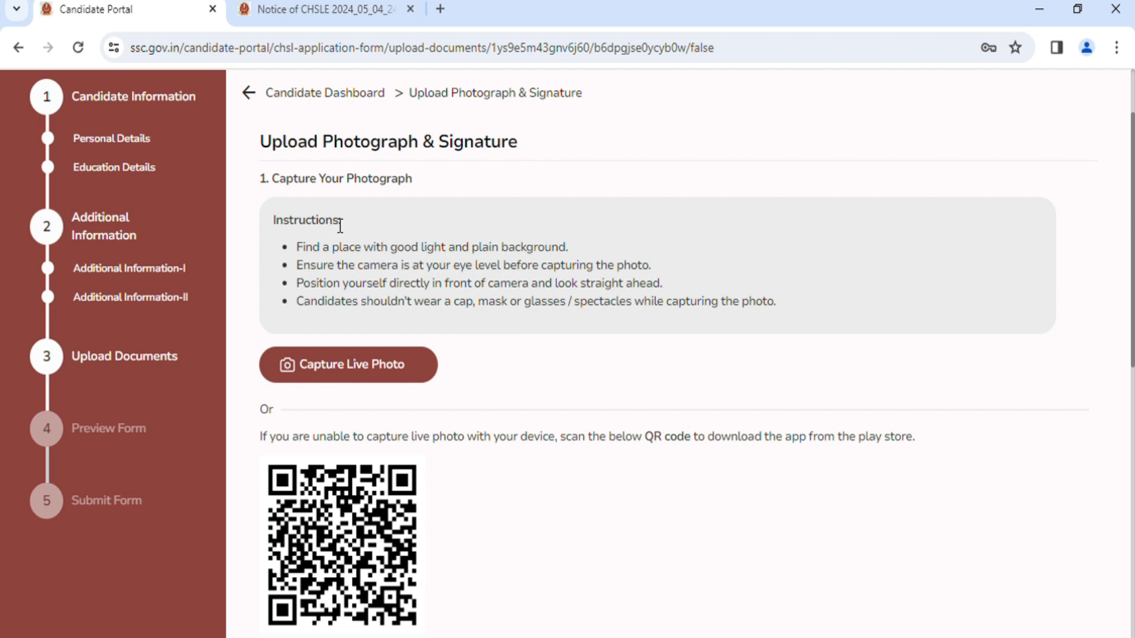
scroll(441, 234, up, 2)
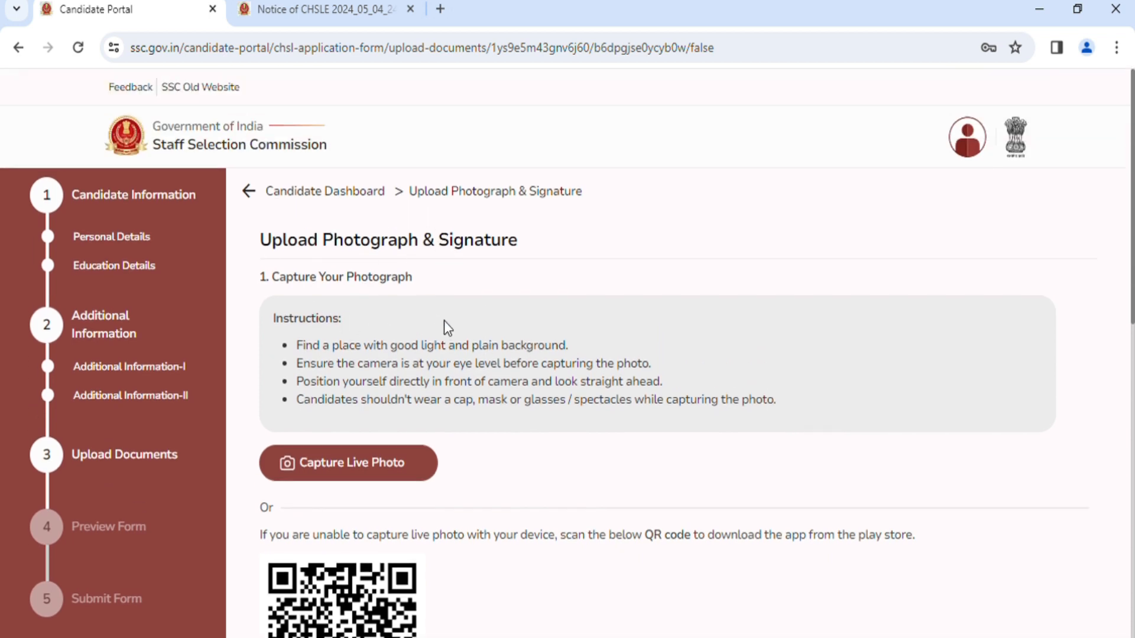
scroll(455, 327, down, 2)
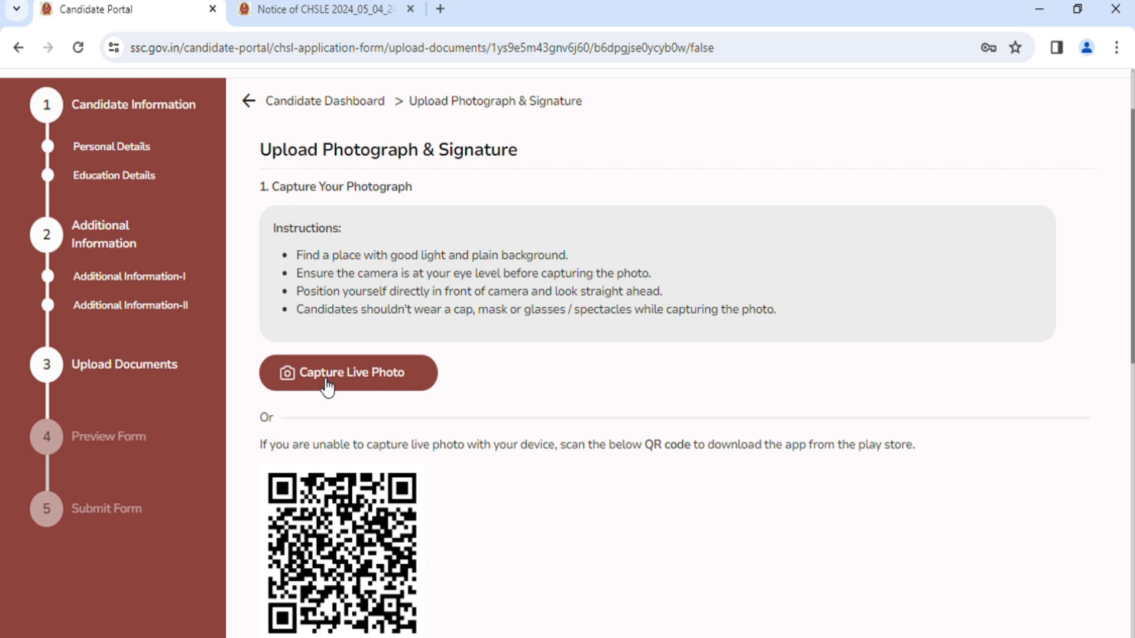
scroll(590, 387, down, 2)
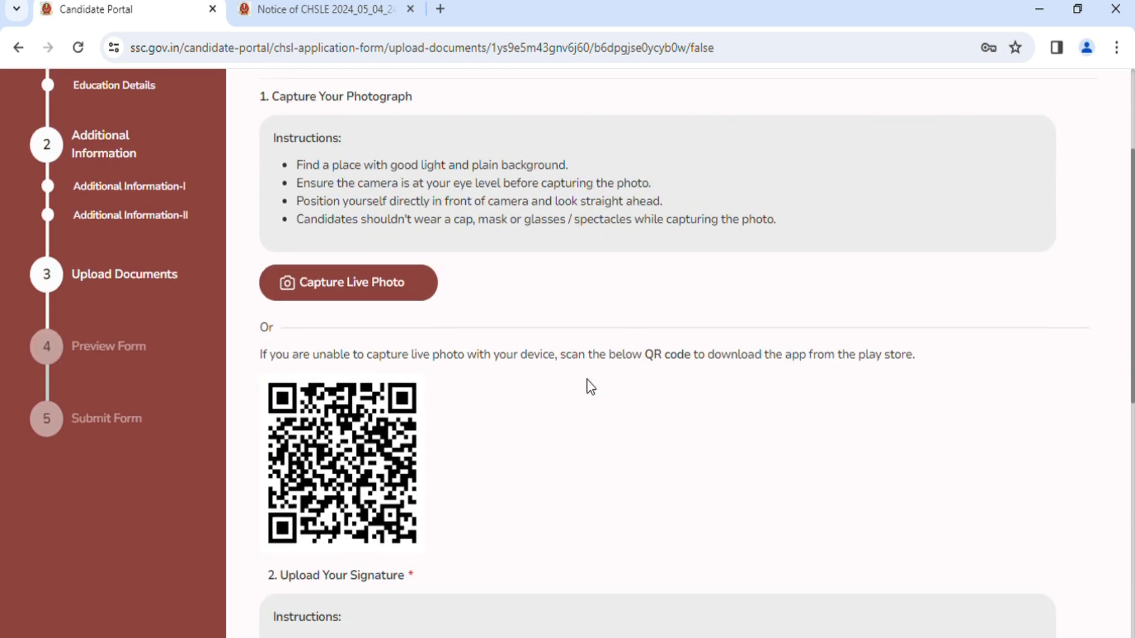
scroll(590, 387, down, 10)
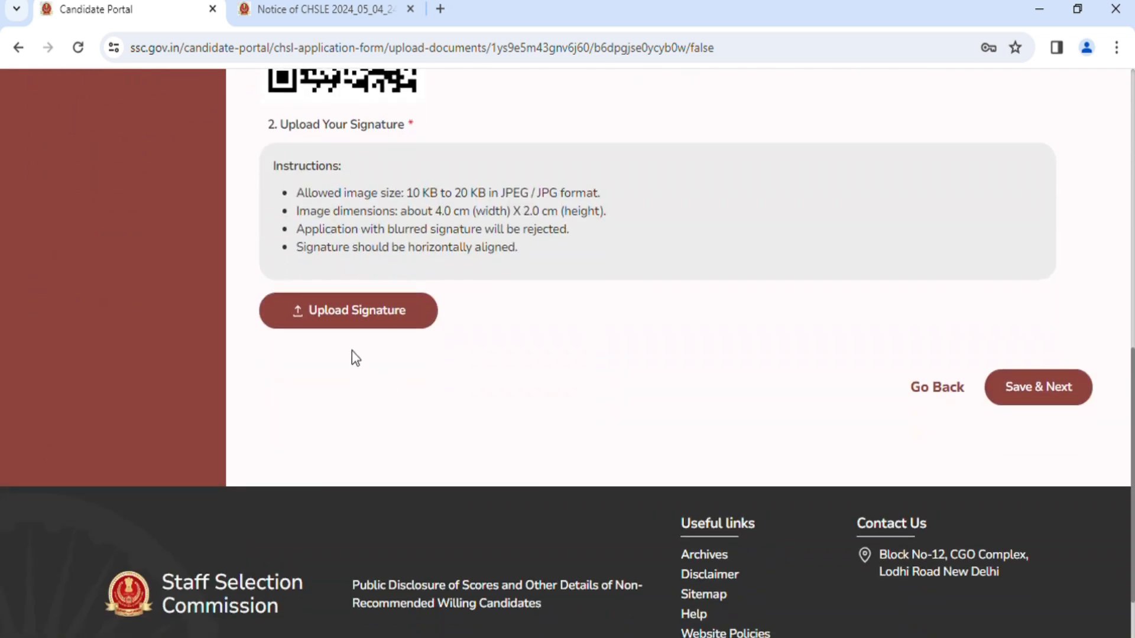
scroll(687, 296, up, 6)
scroll(686, 295, down, 6)
scroll(647, 346, up, 4)
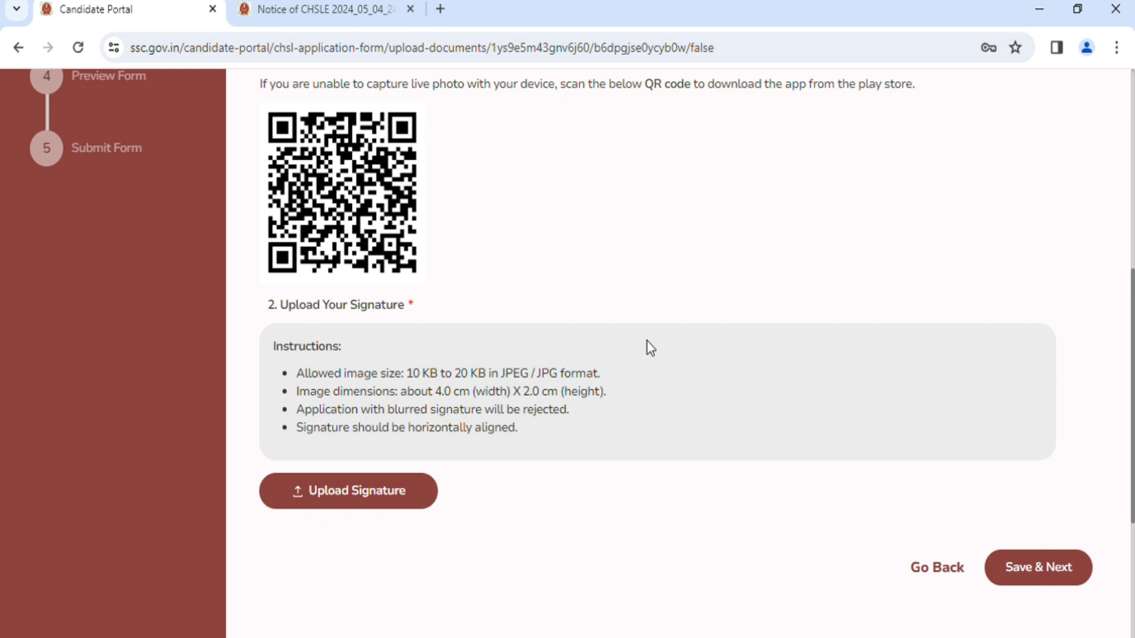
scroll(530, 273, up, 4)
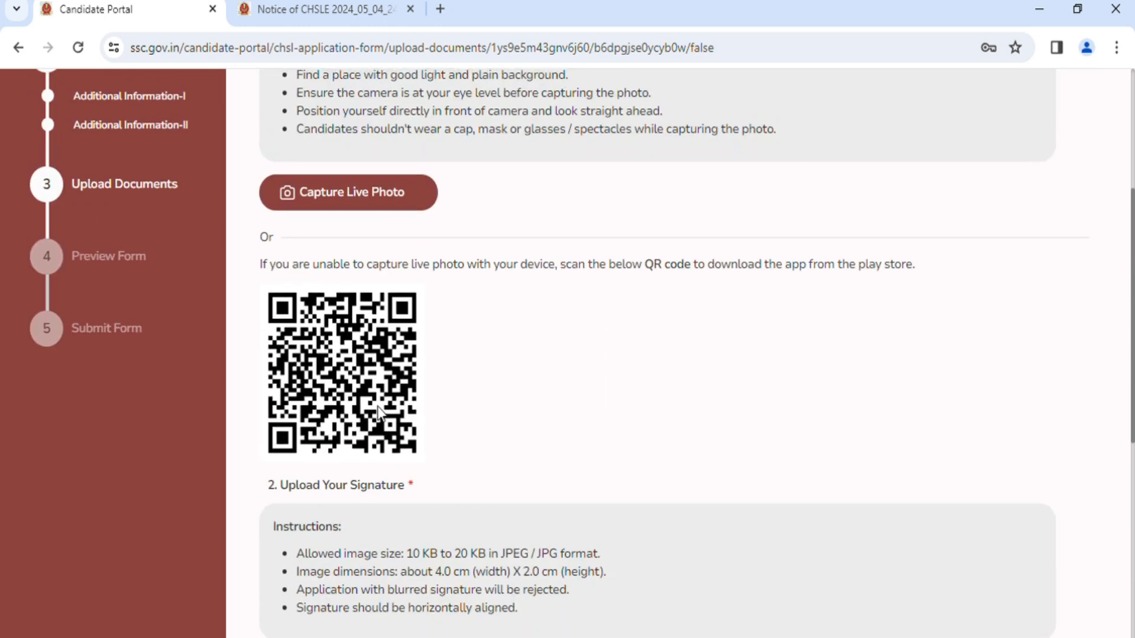
scroll(482, 282, up, 4)
scroll(481, 282, down, 4)
scroll(482, 281, up, 4)
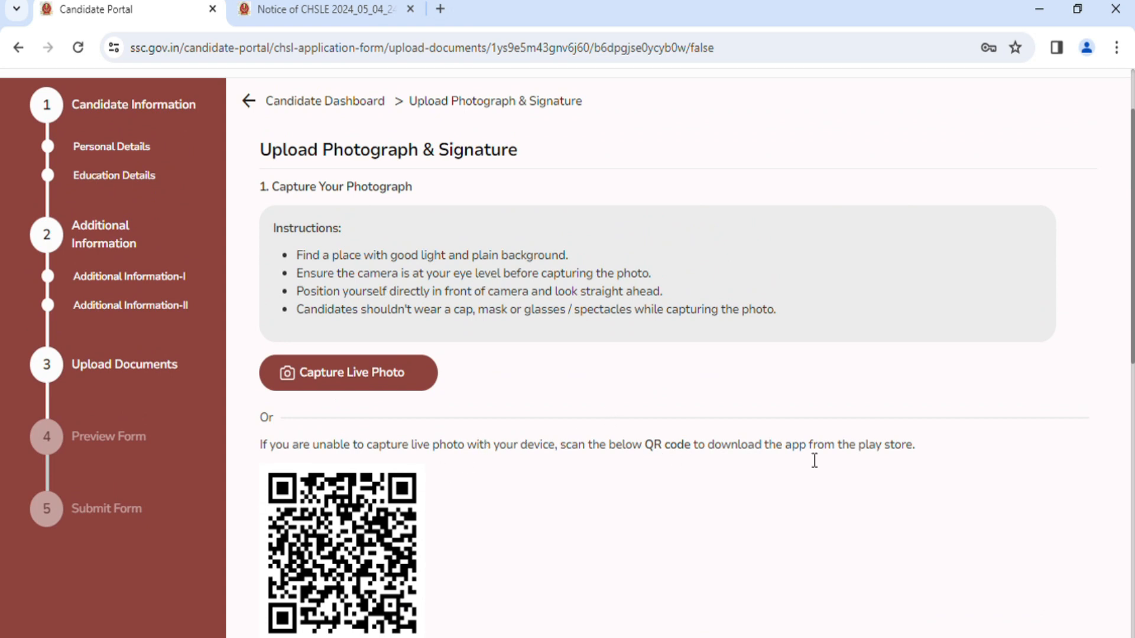
scroll(721, 483, down, 2)
scroll(717, 477, up, 3)
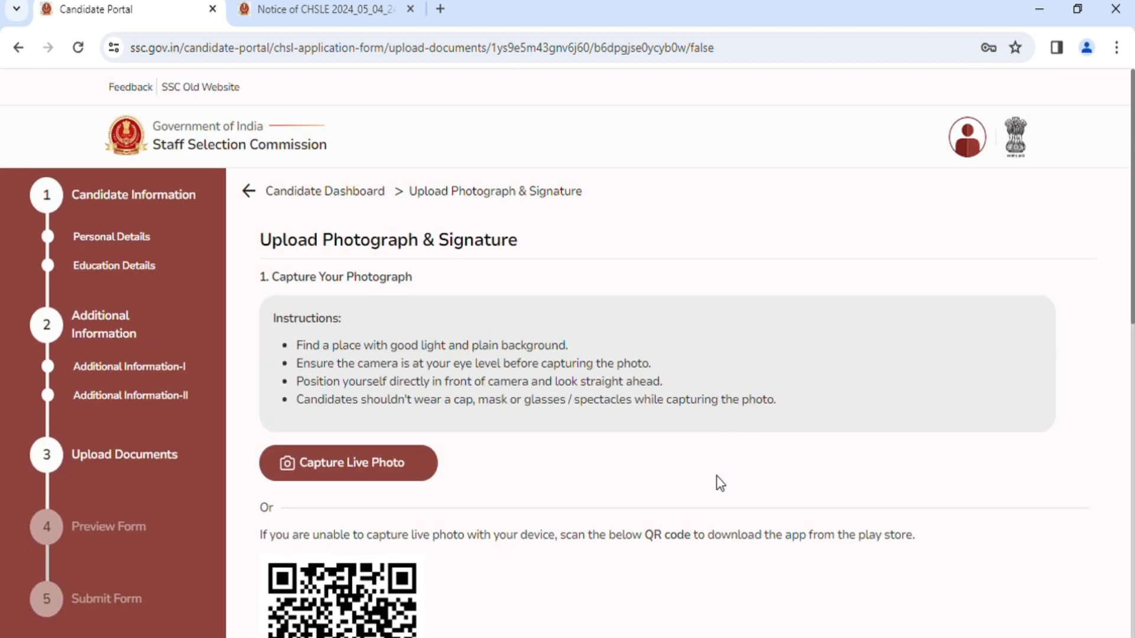
scroll(716, 476, down, 2)
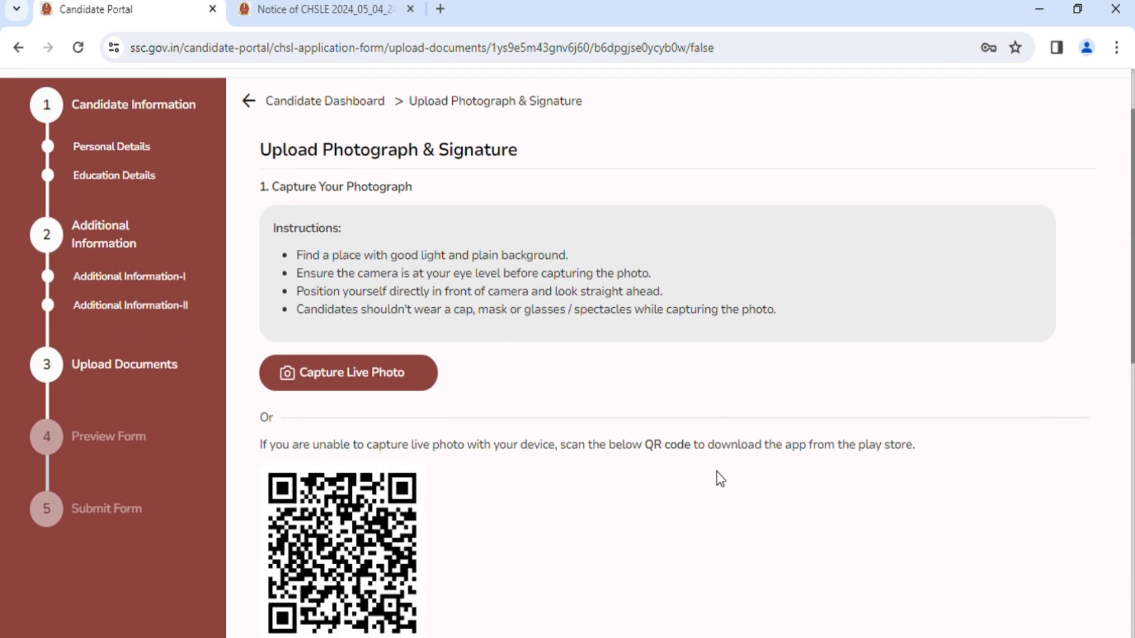
scroll(591, 451, up, 2)
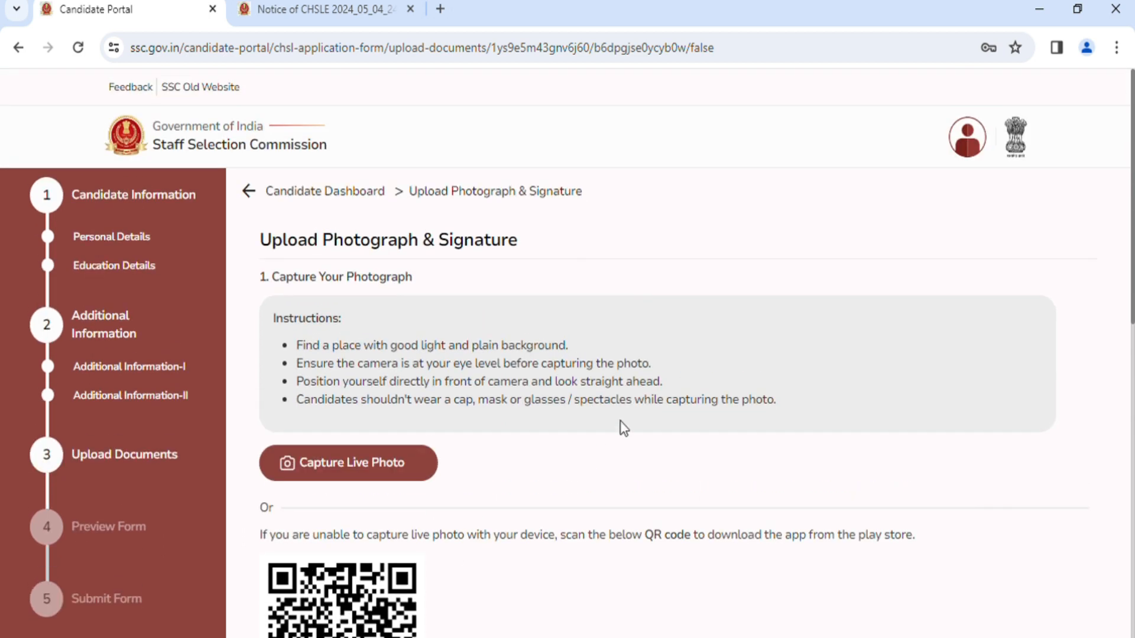
scroll(620, 421, down, 6)
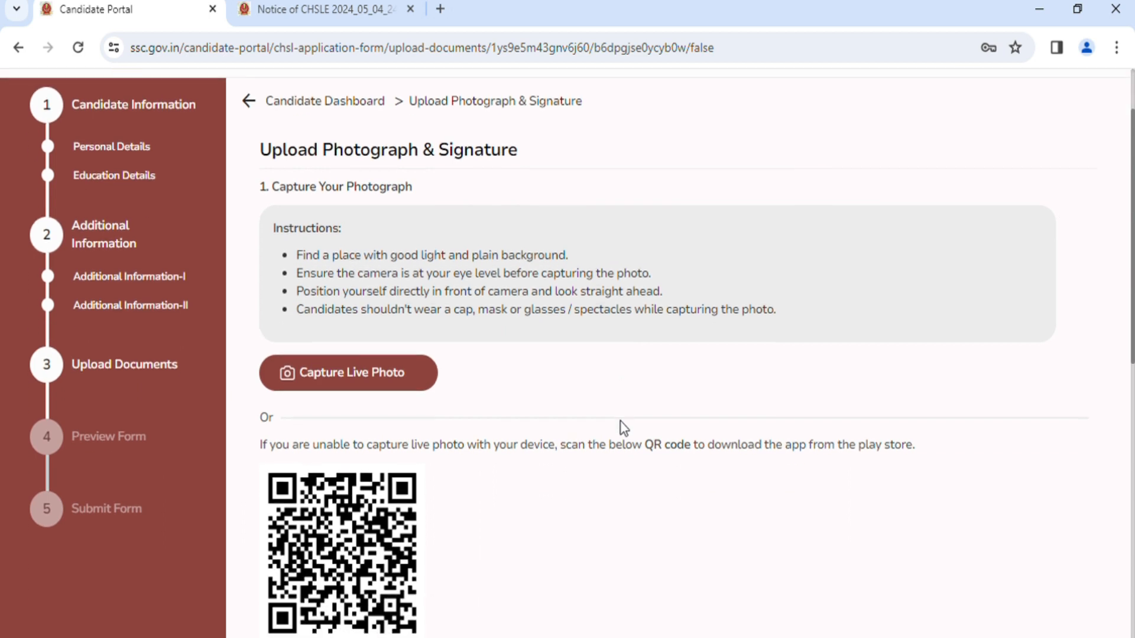
scroll(620, 418, down, 3)
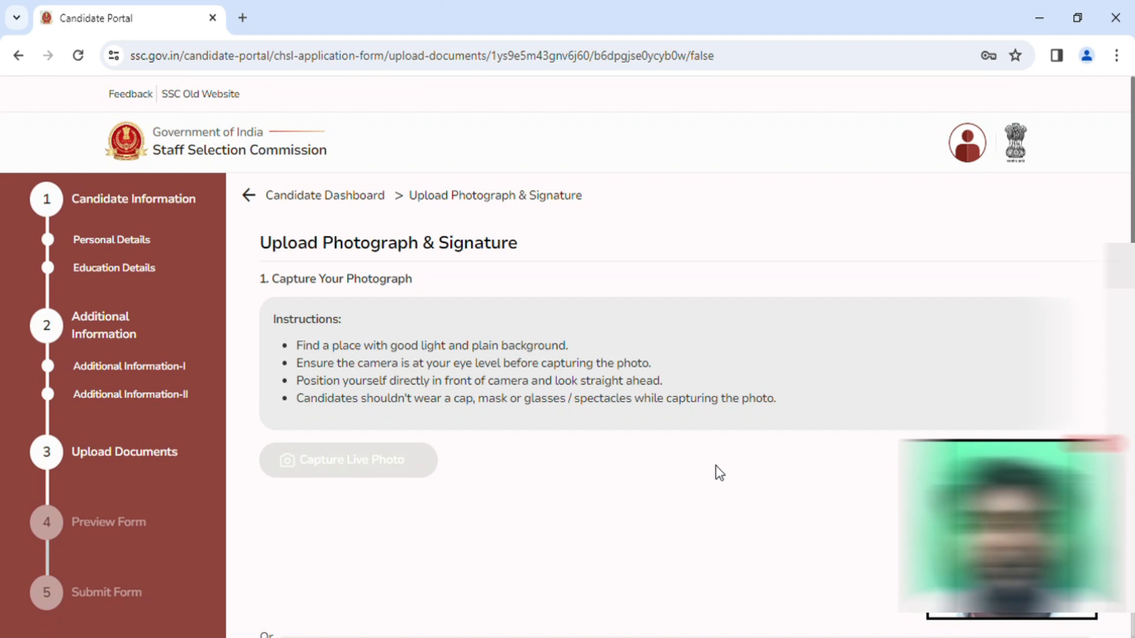
Check the captured photograph and uploaded signature, save the documents and continue to the form preview.
scroll(709, 456, down, 2)
scroll(709, 456, up, 2)
scroll(729, 359, down, 3)
scroll(733, 359, down, 2)
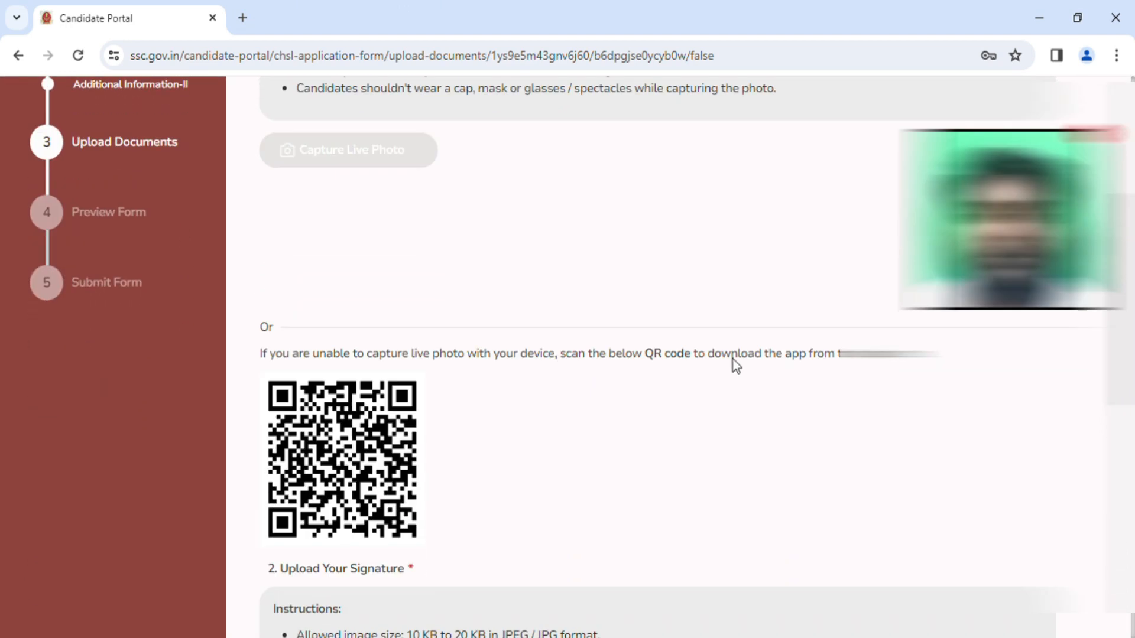
scroll(733, 360, down, 6)
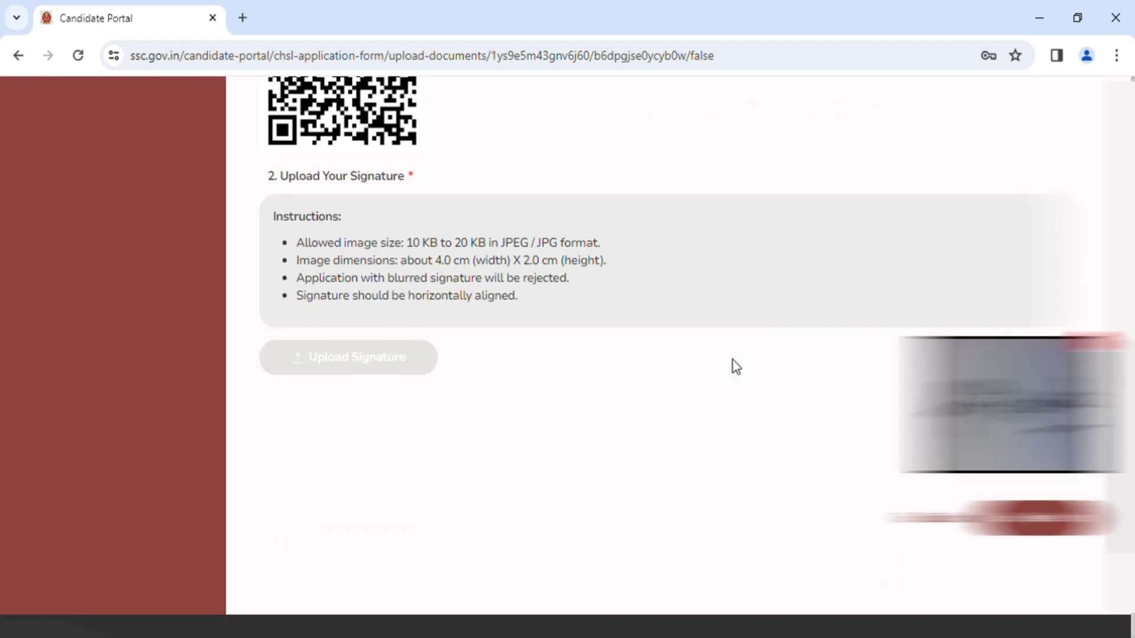
click(1047, 520)
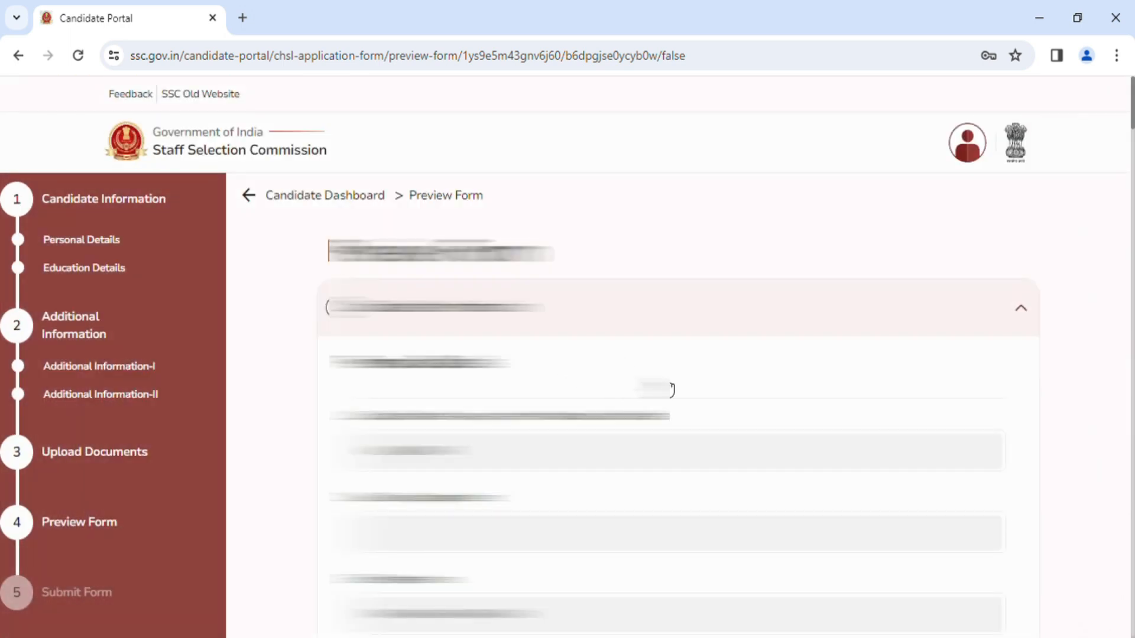
Review the application preview from the candidate details through the additional information to the photograph and signature.
scroll(717, 382, down, 2)
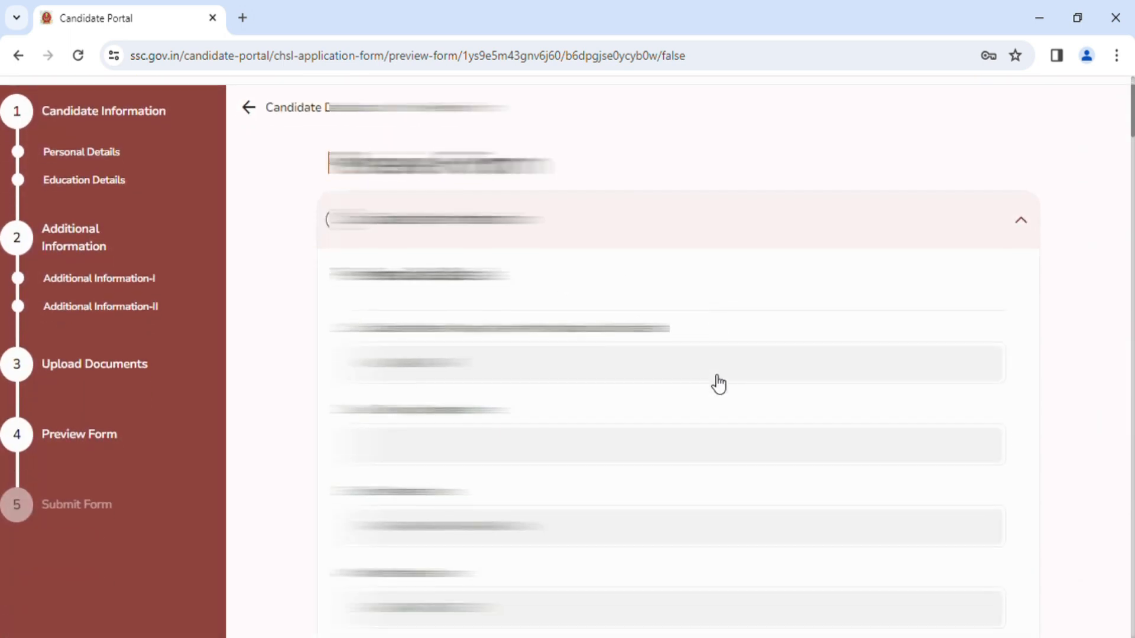
scroll(671, 362, down, 6)
scroll(672, 367, down, 8)
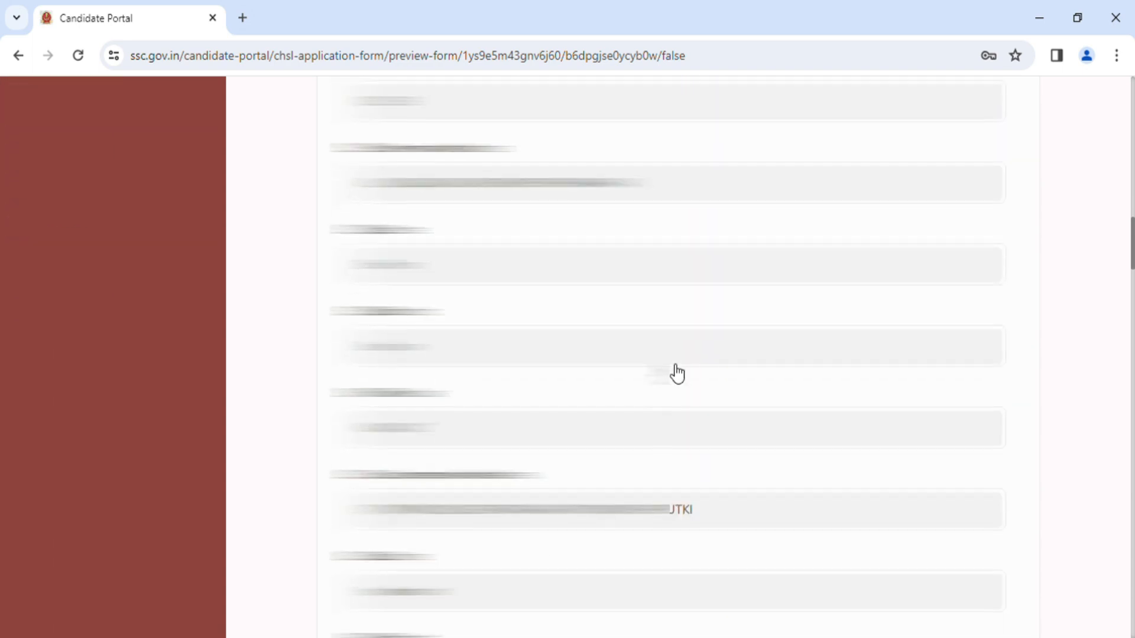
scroll(677, 373, down, 10)
scroll(679, 373, down, 20)
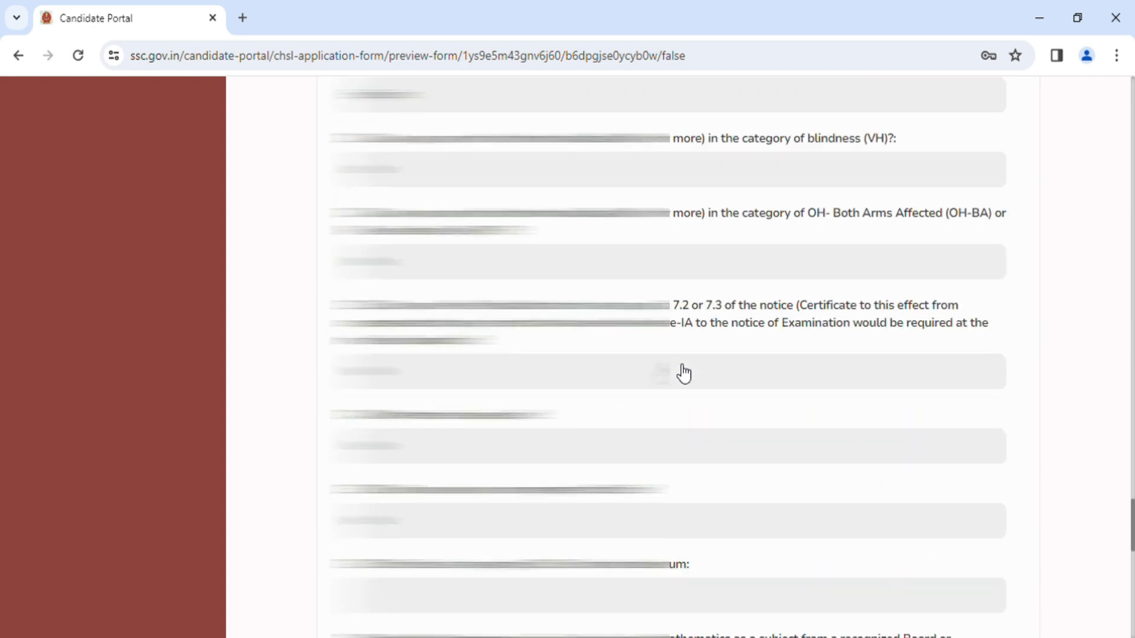
scroll(684, 374, down, 10)
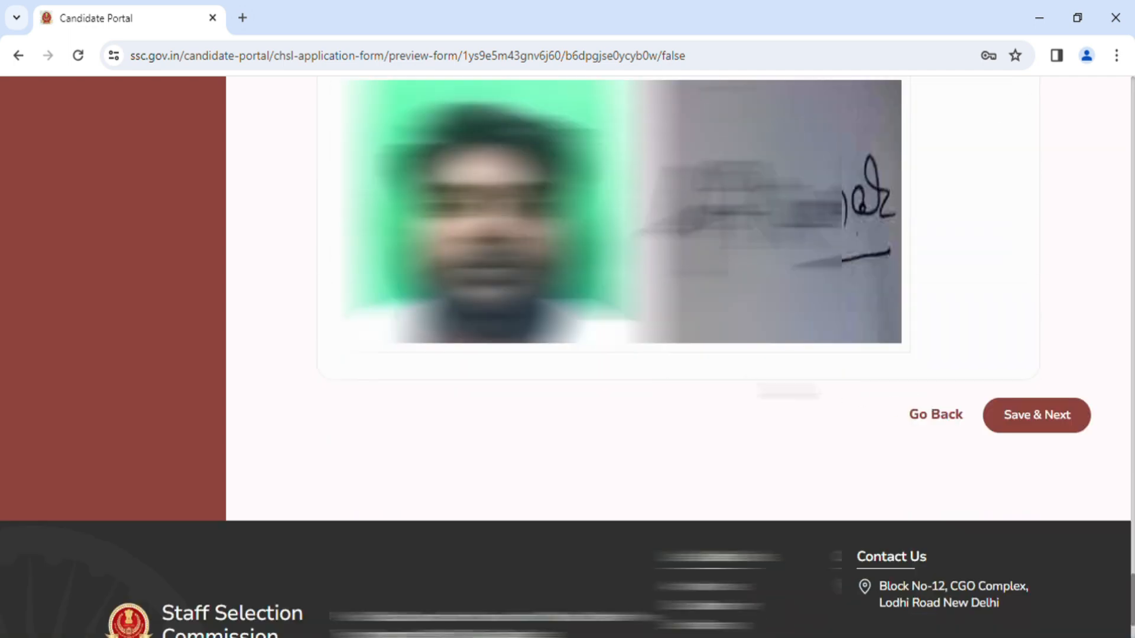
scroll(851, 388, up, 6)
scroll(851, 388, down, 3)
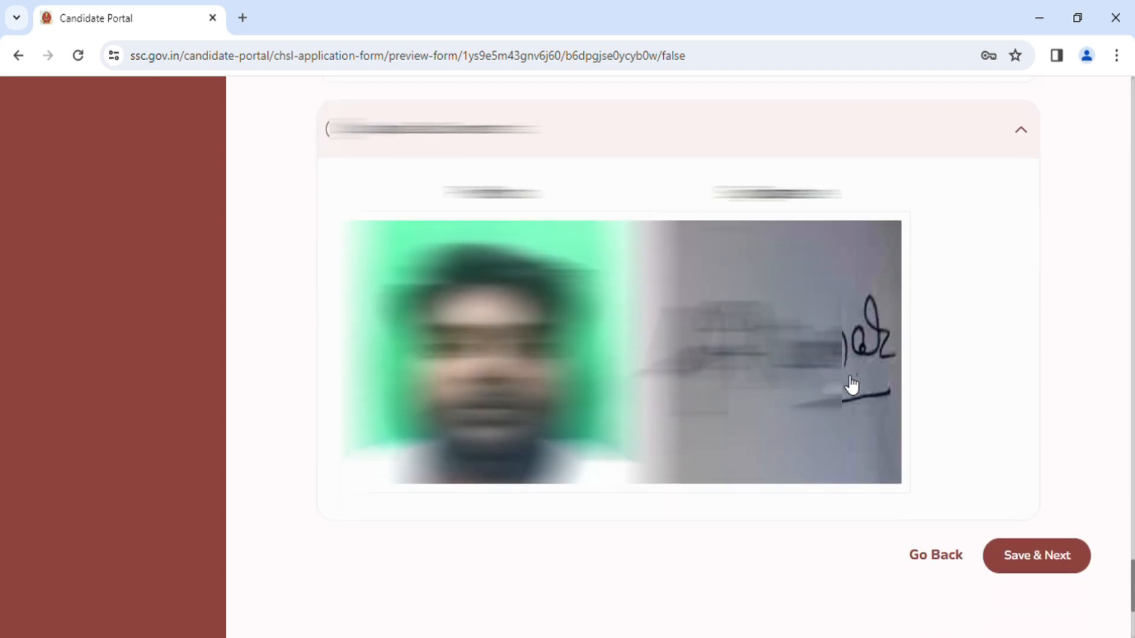
scroll(851, 385, down, 4)
scroll(866, 360, up, 5)
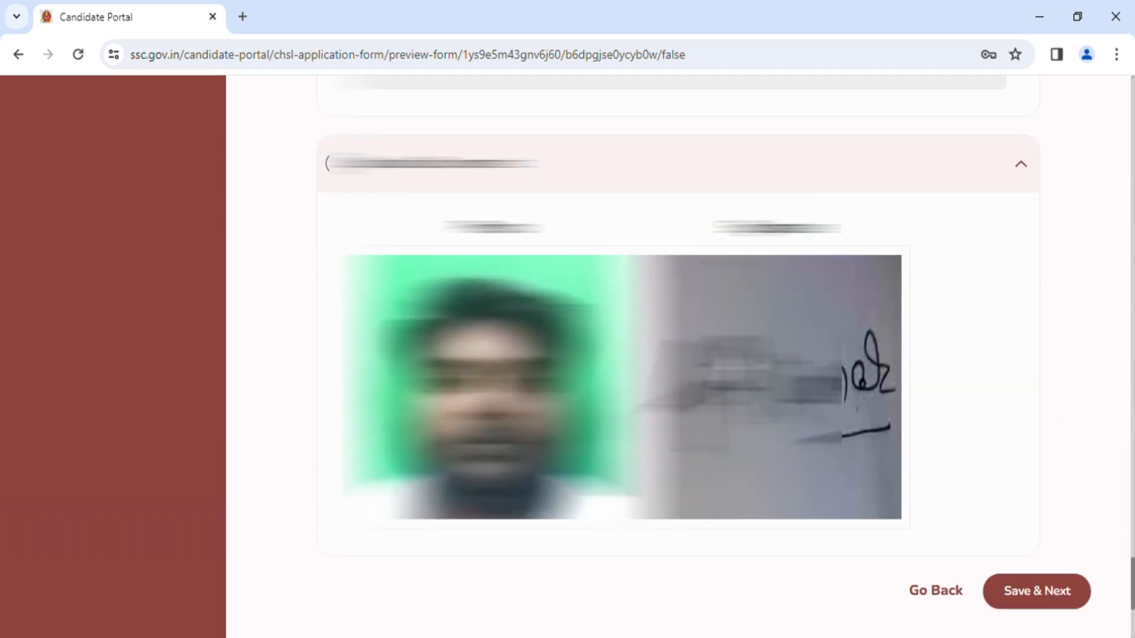
scroll(888, 378, down, 4)
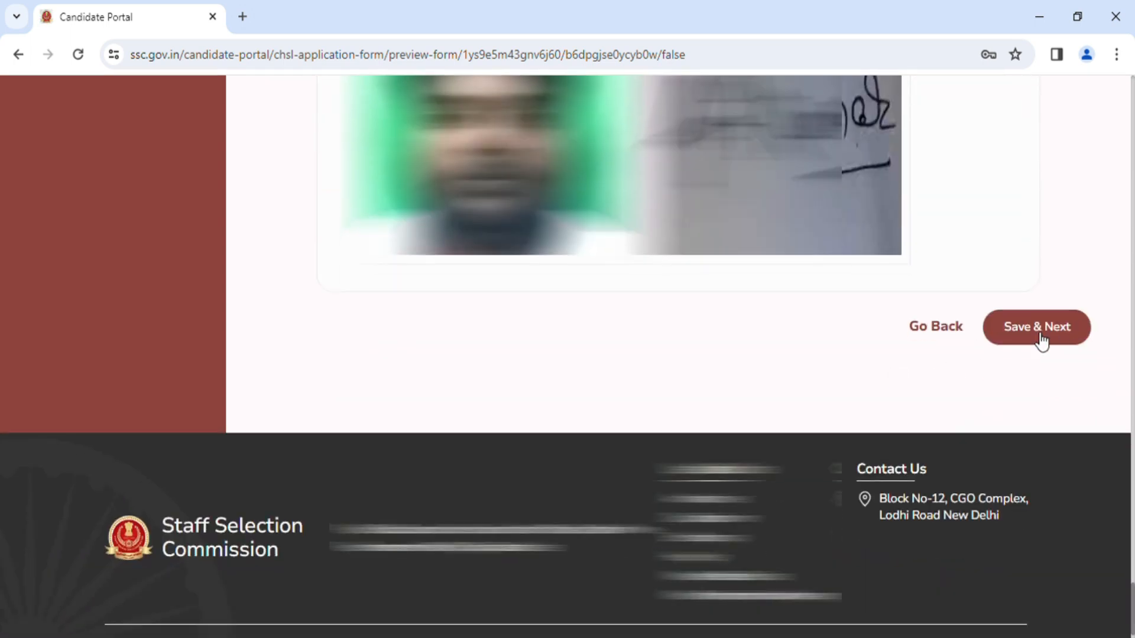
Save the preview, agree to the declaration and submit the application form with the displayed captcha code.
click(1041, 343)
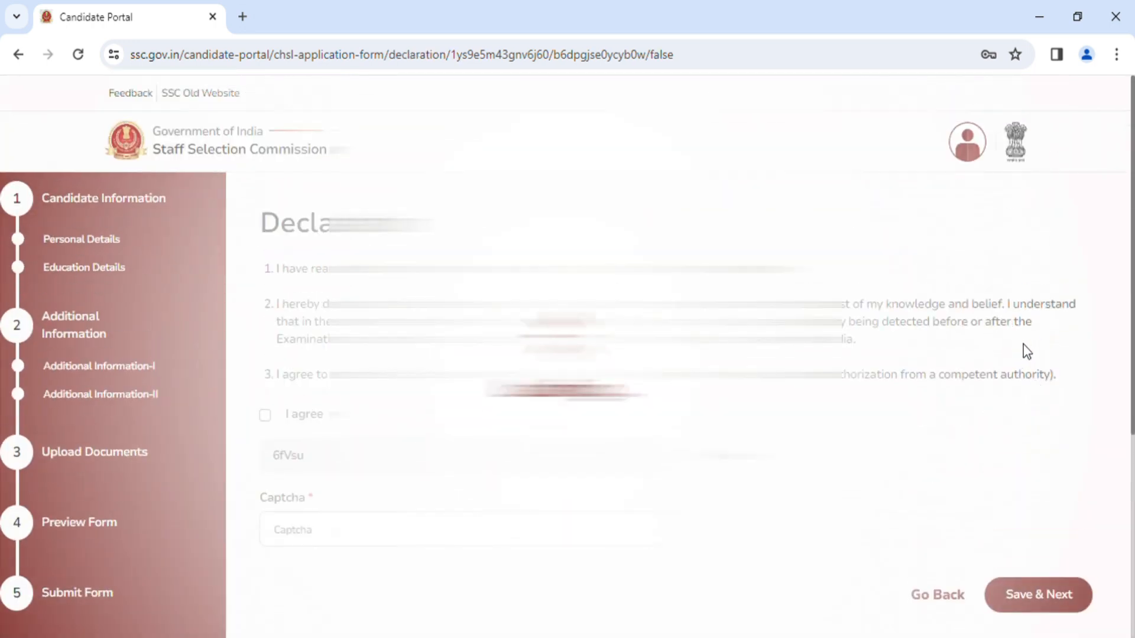
scroll(846, 407, down, 2)
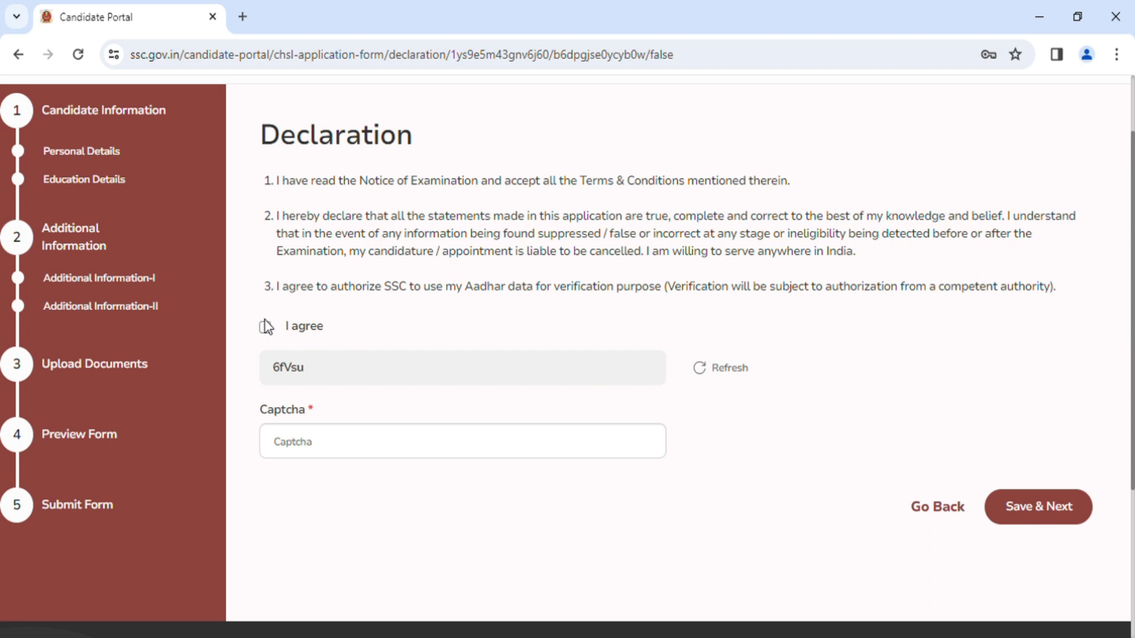
click(264, 329)
click(477, 454)
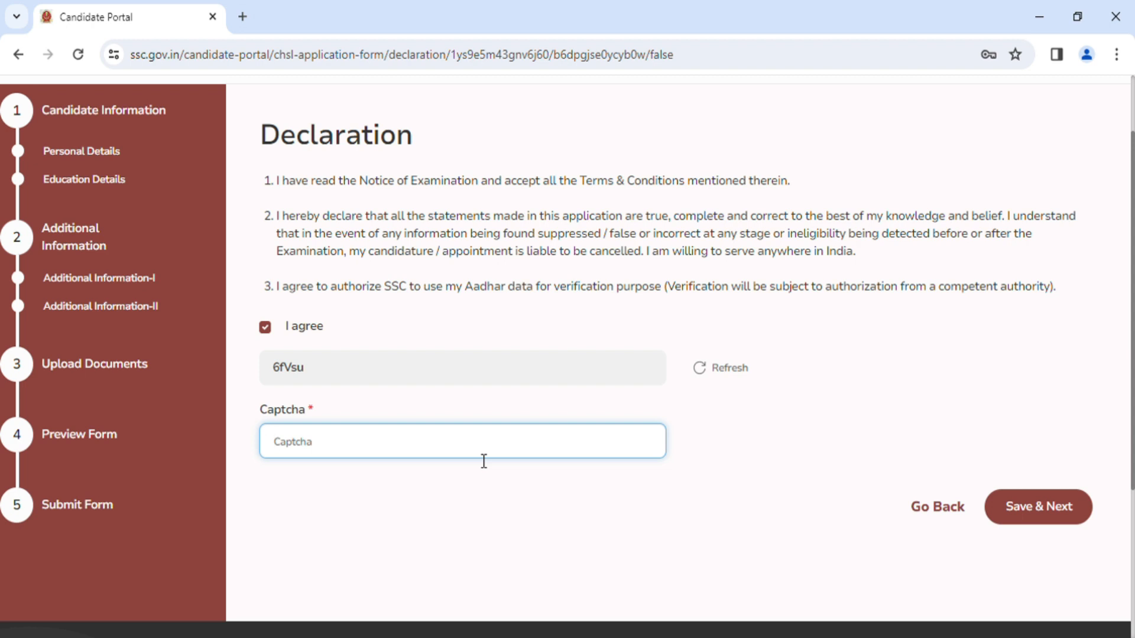
text(6fVsu)
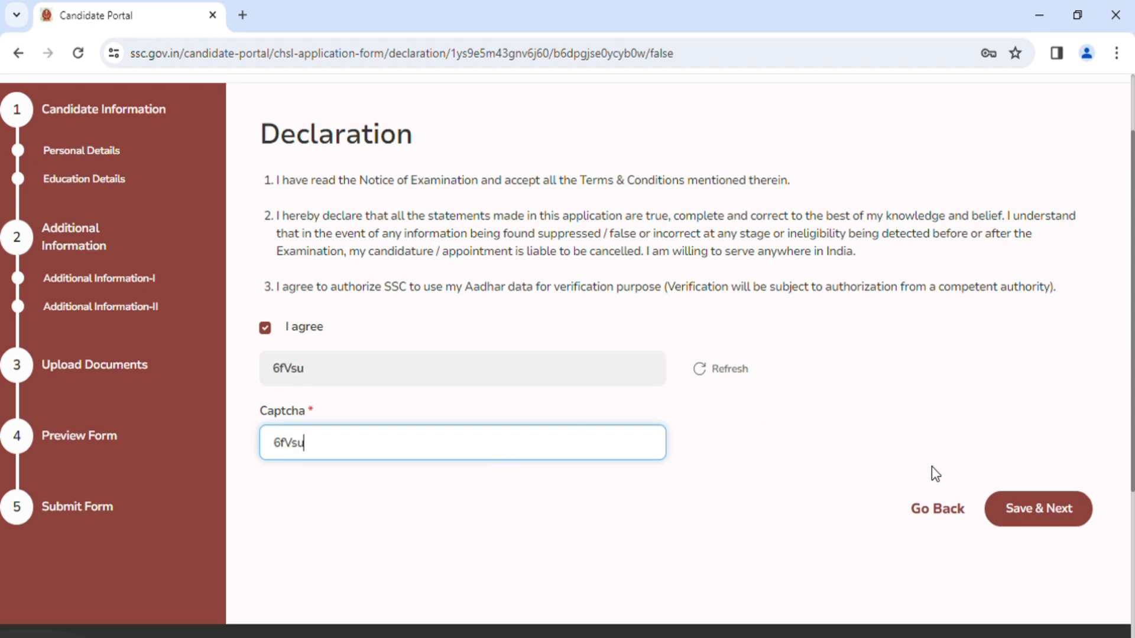
click(1060, 515)
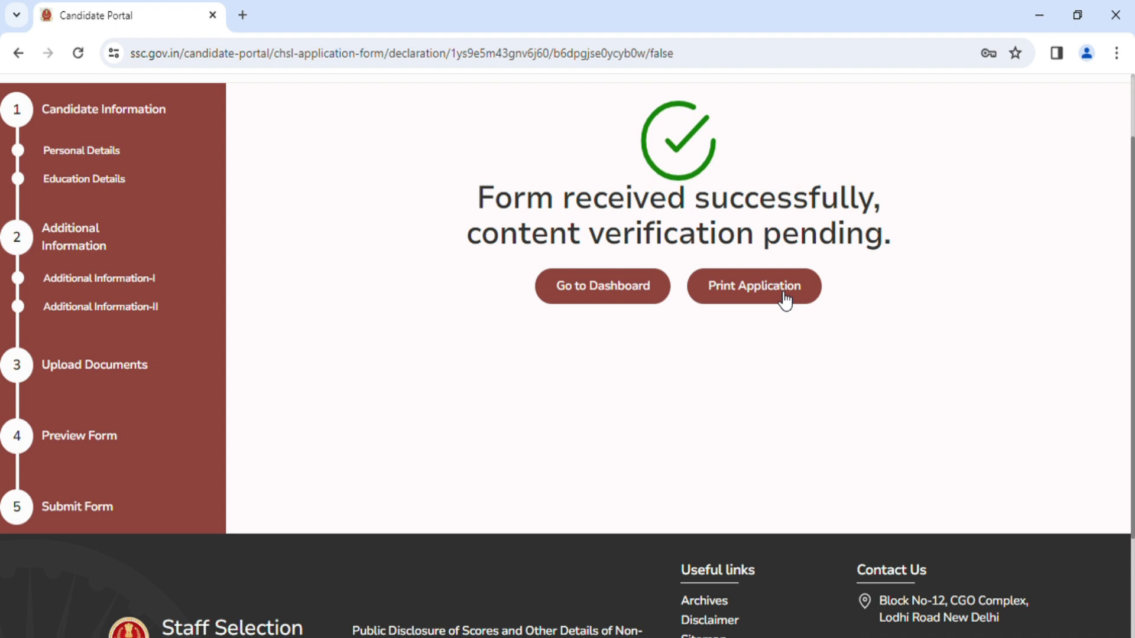
scroll(758, 306, down, 1)
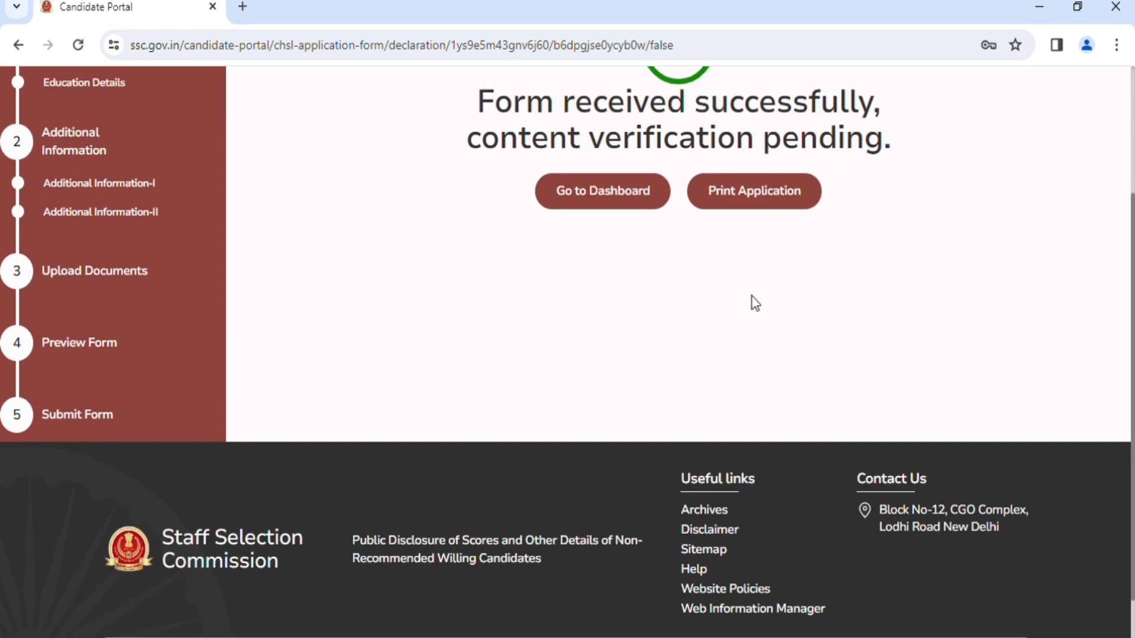
scroll(759, 306, up, 1)
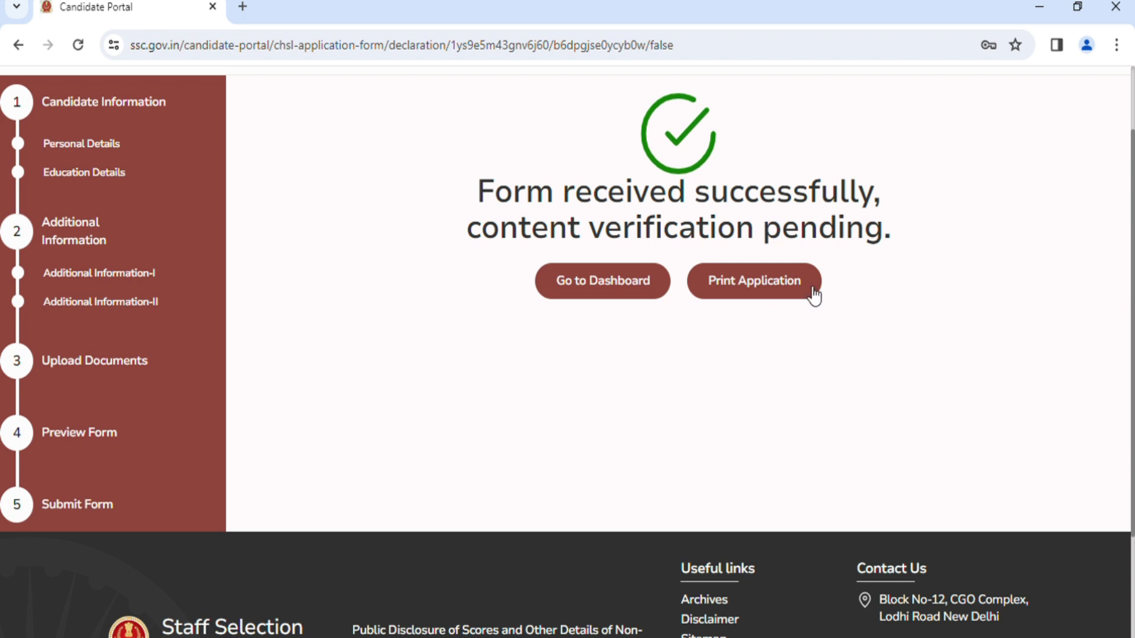
scroll(801, 322, up, 2)
scroll(808, 326, down, 4)
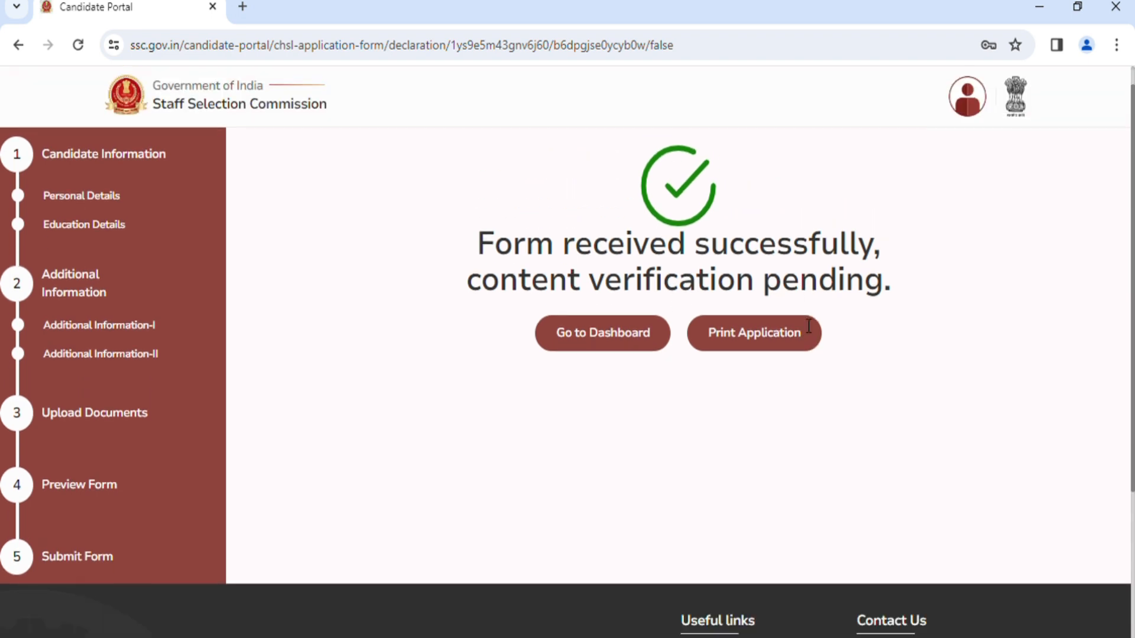
scroll(800, 318, up, 3)
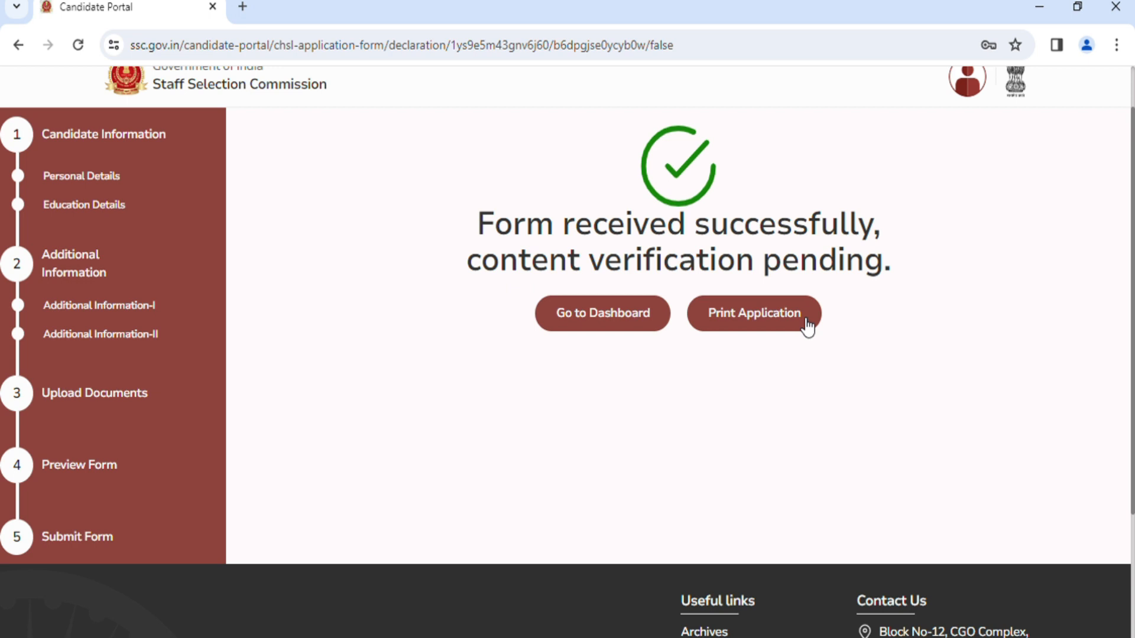
scroll(806, 327, up, 2)
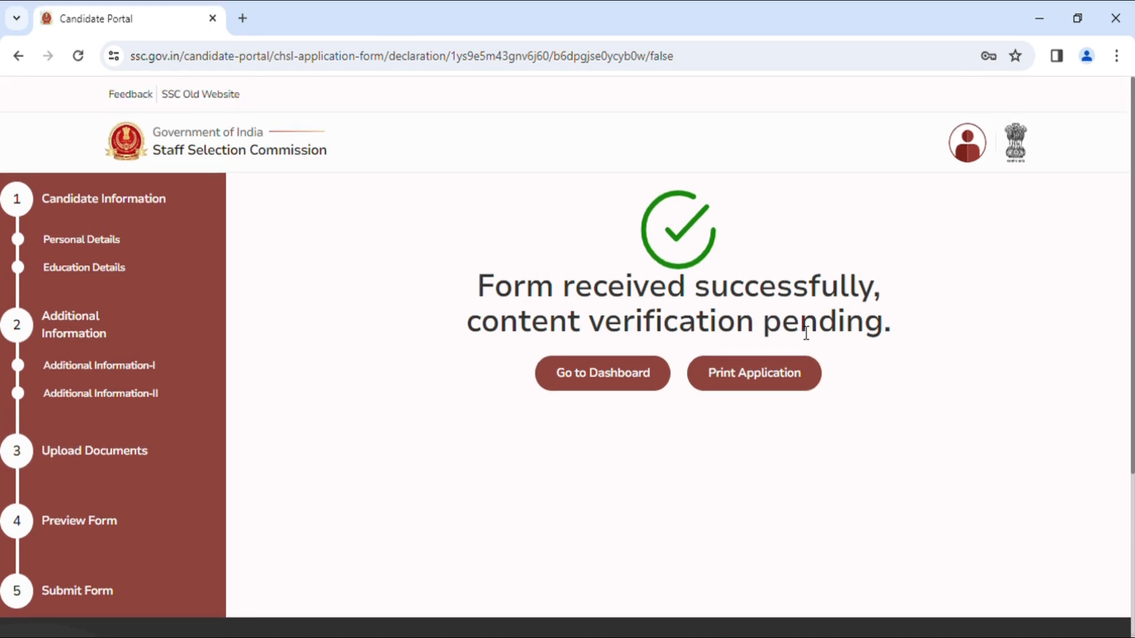